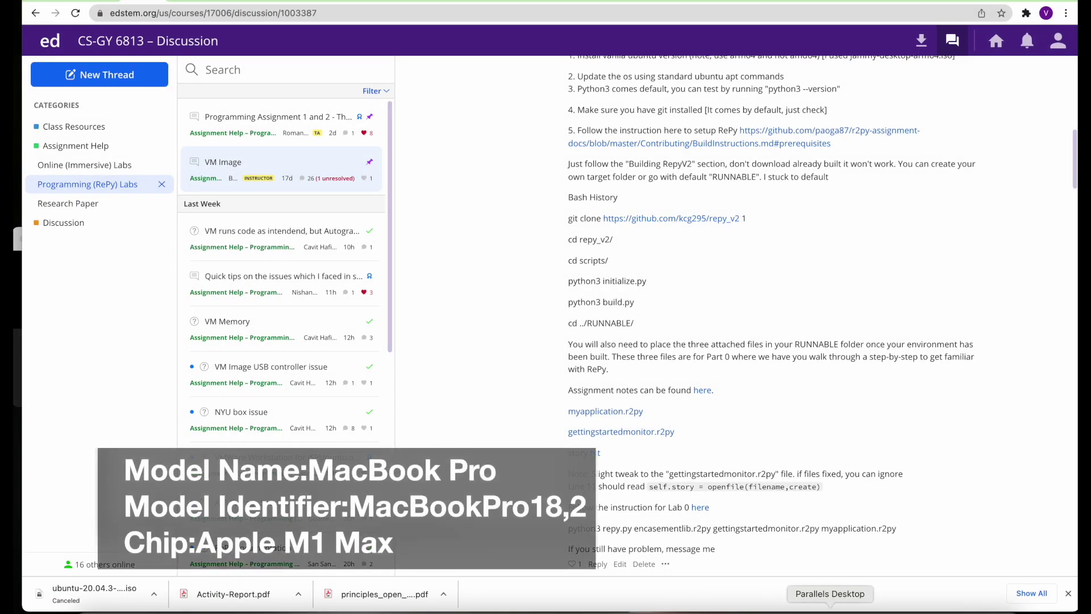
Bring up the Parallels virtual machine list, reposition it, and reveal the File menu
click(830, 609)
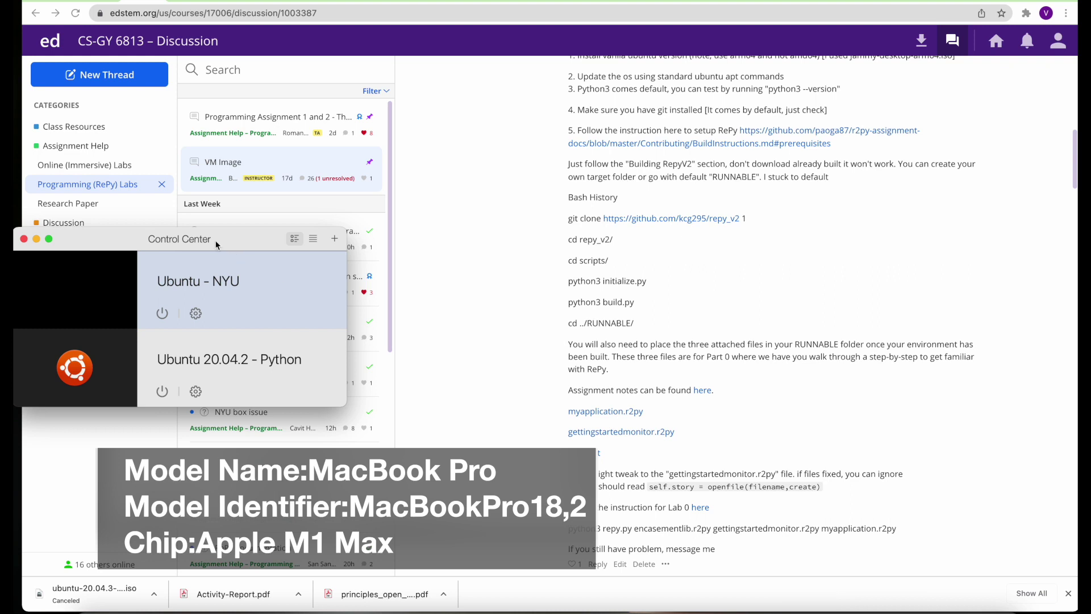
drag(217, 244, 330, 226)
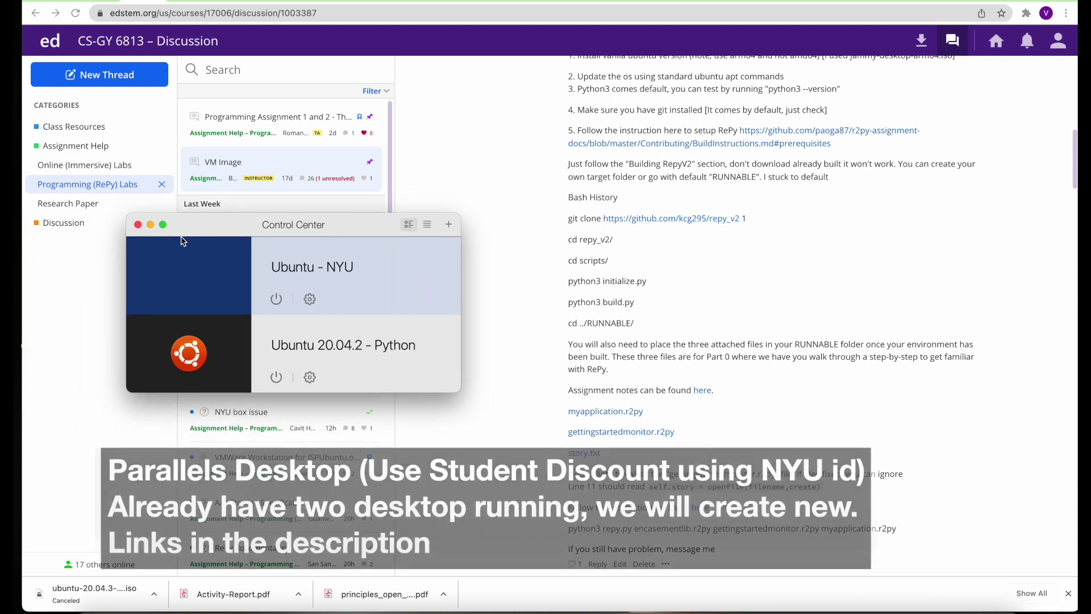
click(128, 2)
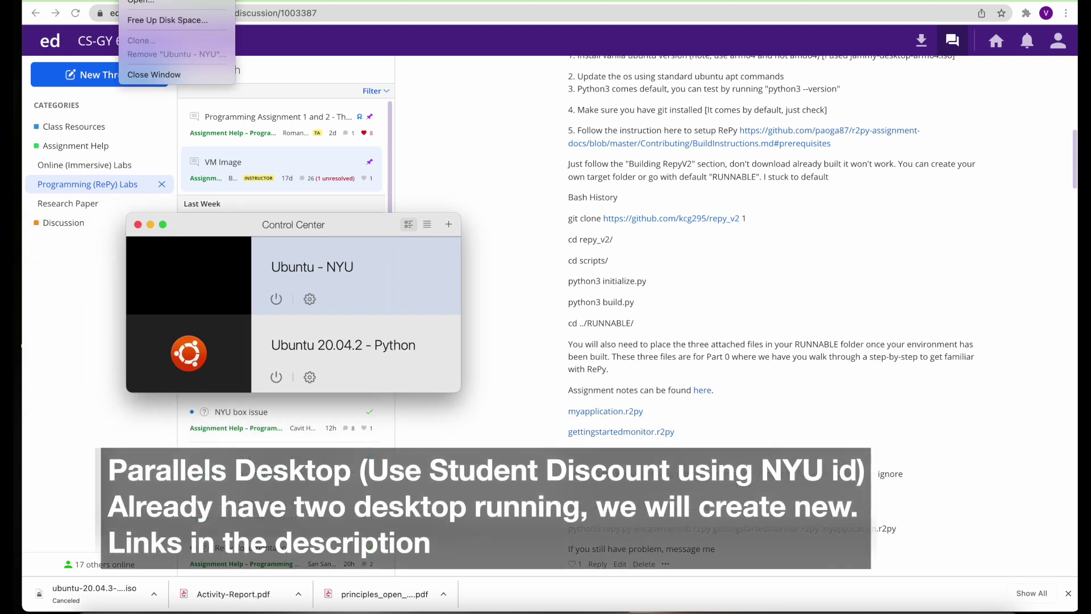
Start a new VM and pick jammy-desktop-arm64.iso from Downloads as the install image
click(139, 0)
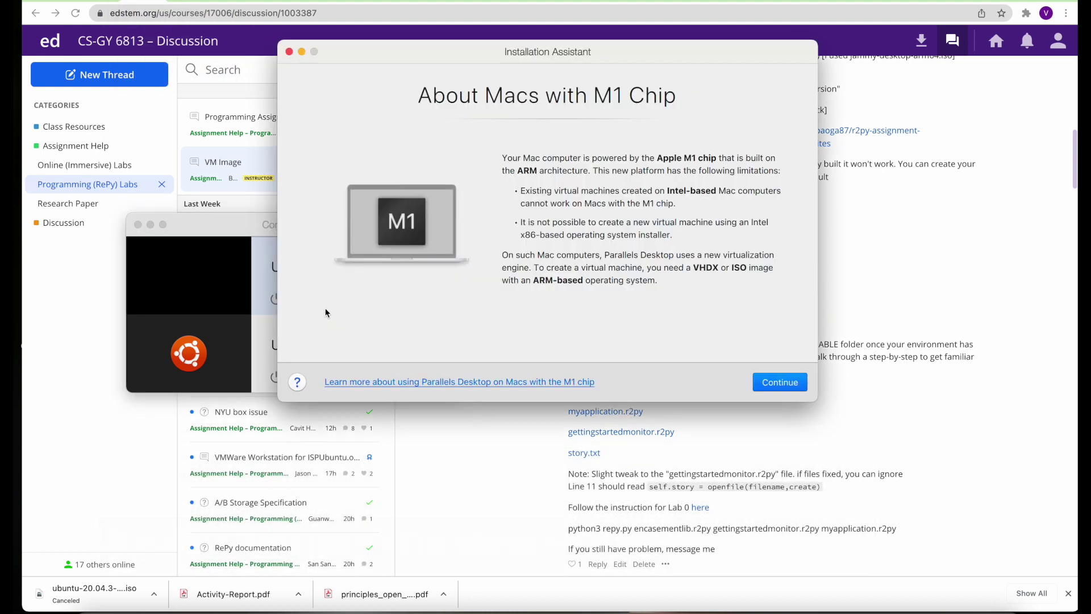
click(774, 384)
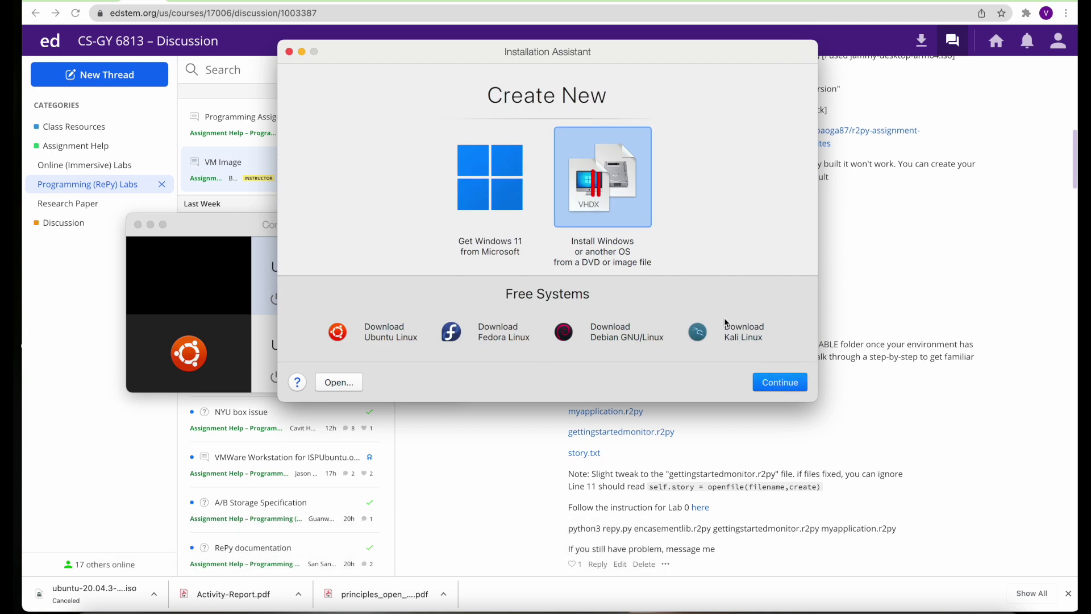
double_click(612, 187)
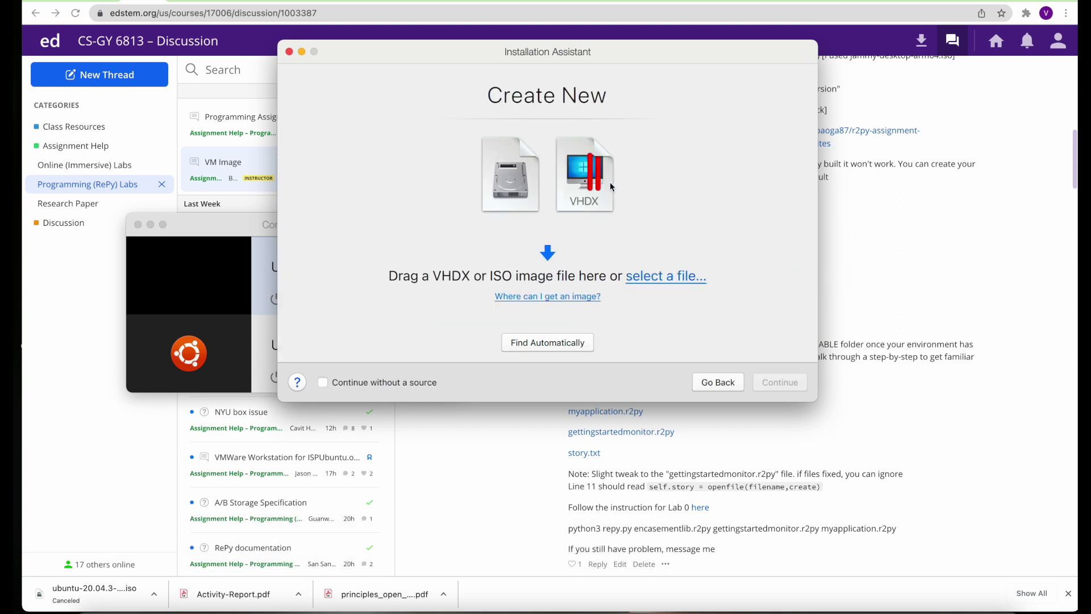
click(651, 278)
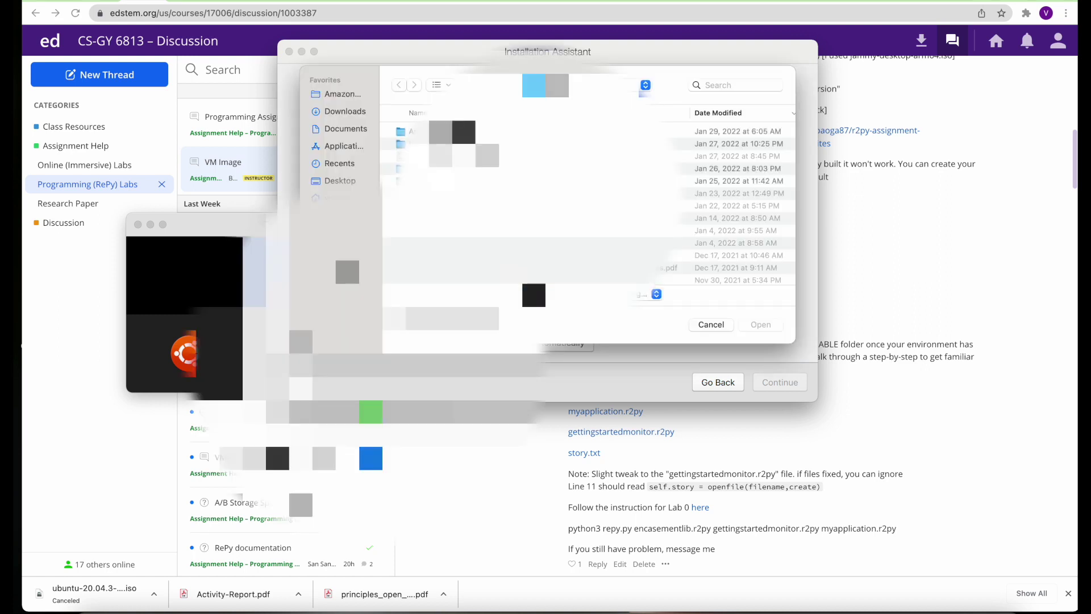
click(353, 114)
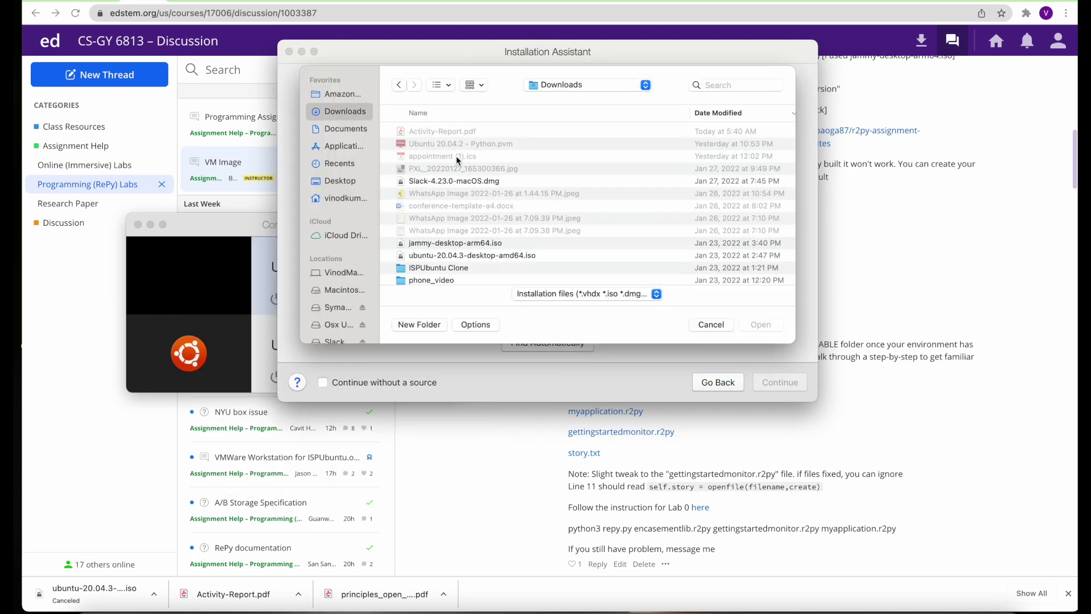
click(483, 249)
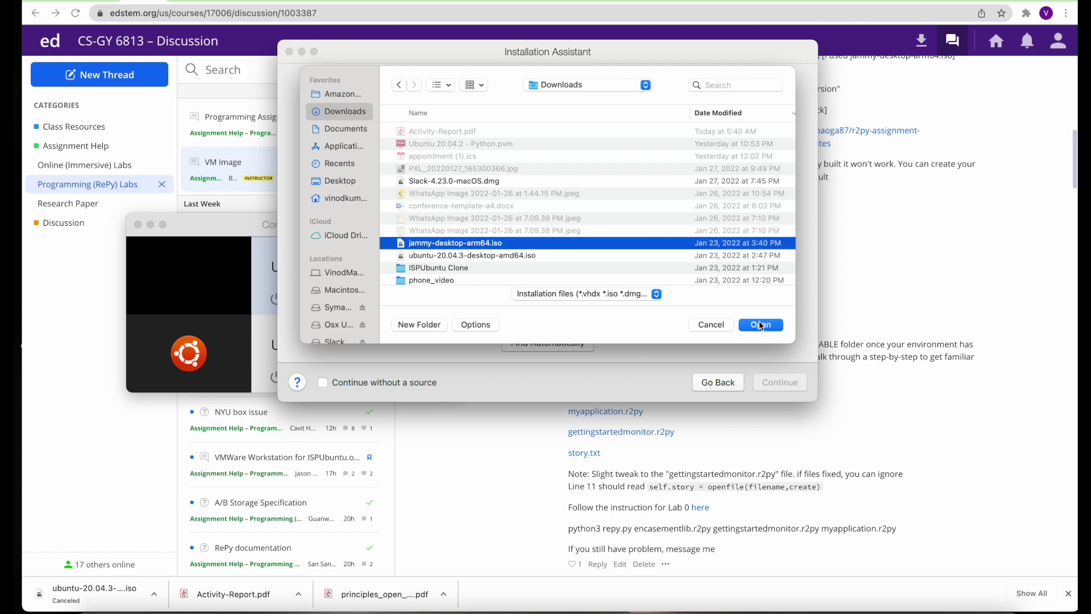
click(762, 325)
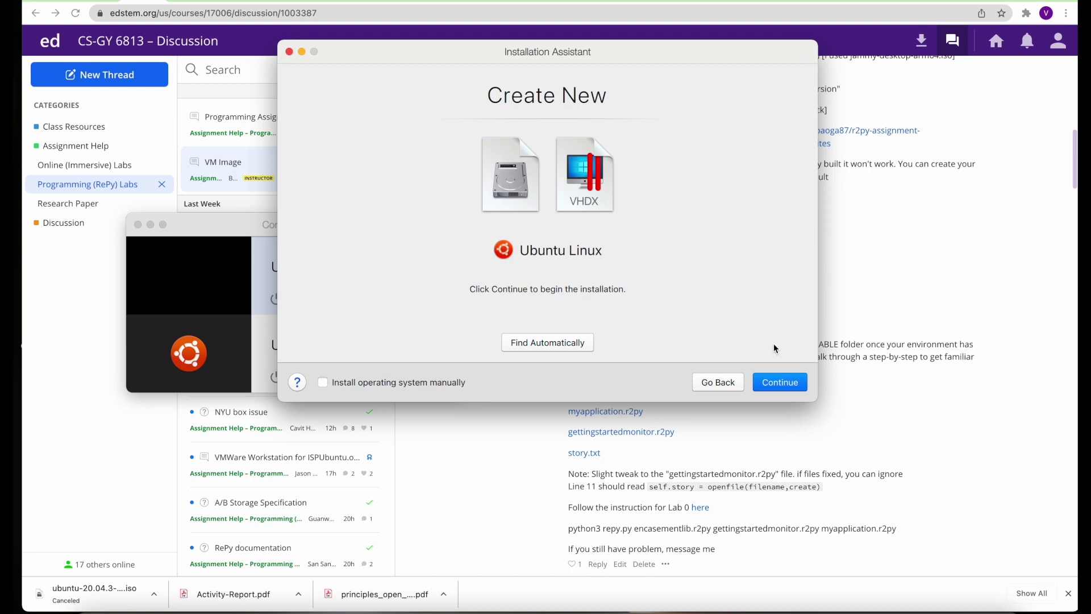
Enter the Linux account's full name, user name and password, retyping the user name in lowercase
click(779, 383)
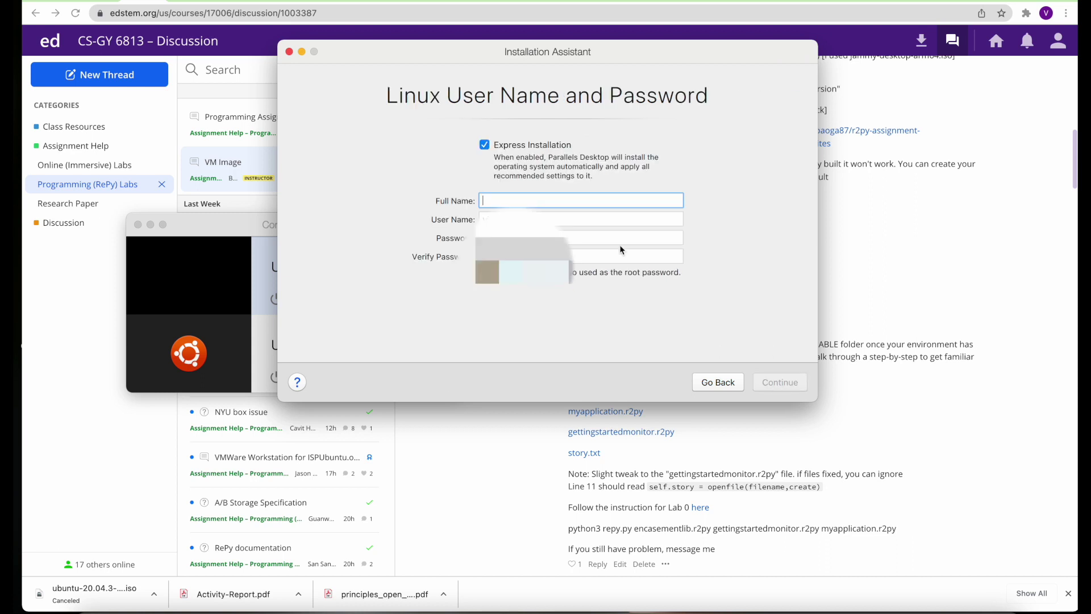
text(NYU CYBERCLASS)
key(Tab)
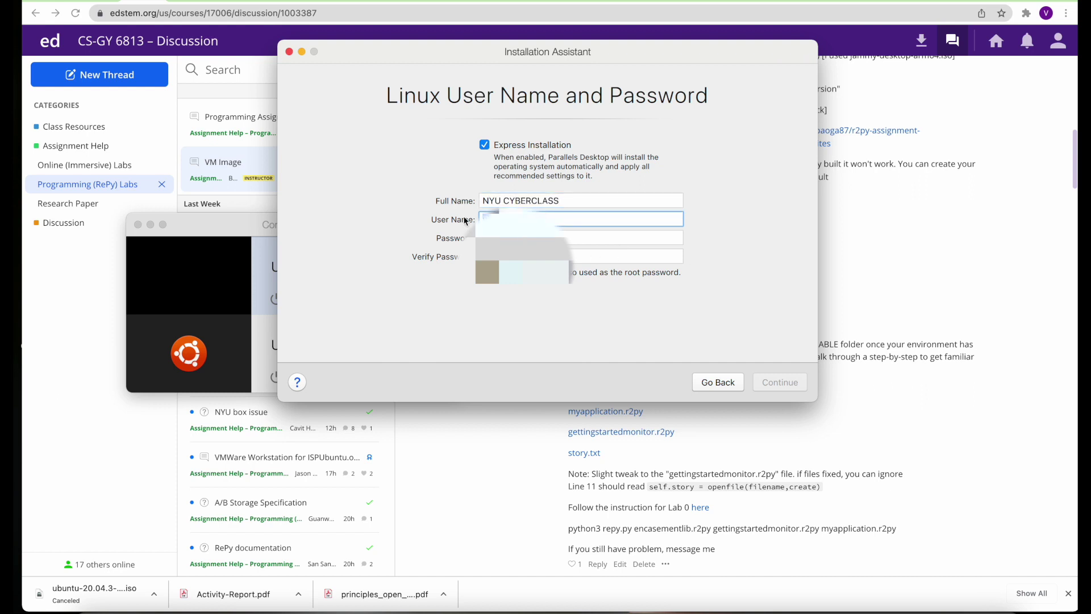
text(AwesomeStudent)
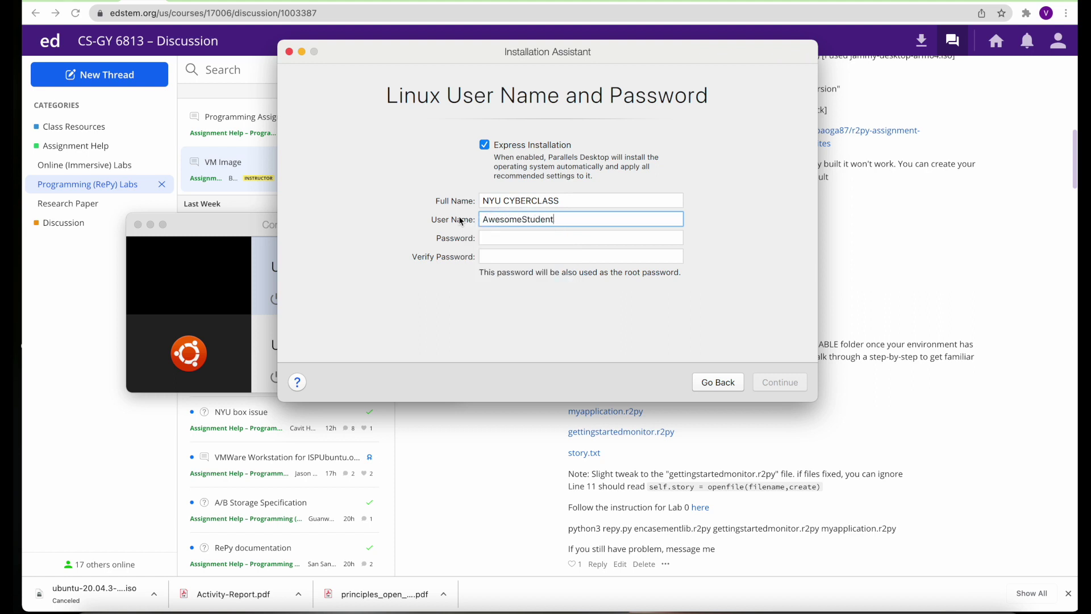
key(Tab)
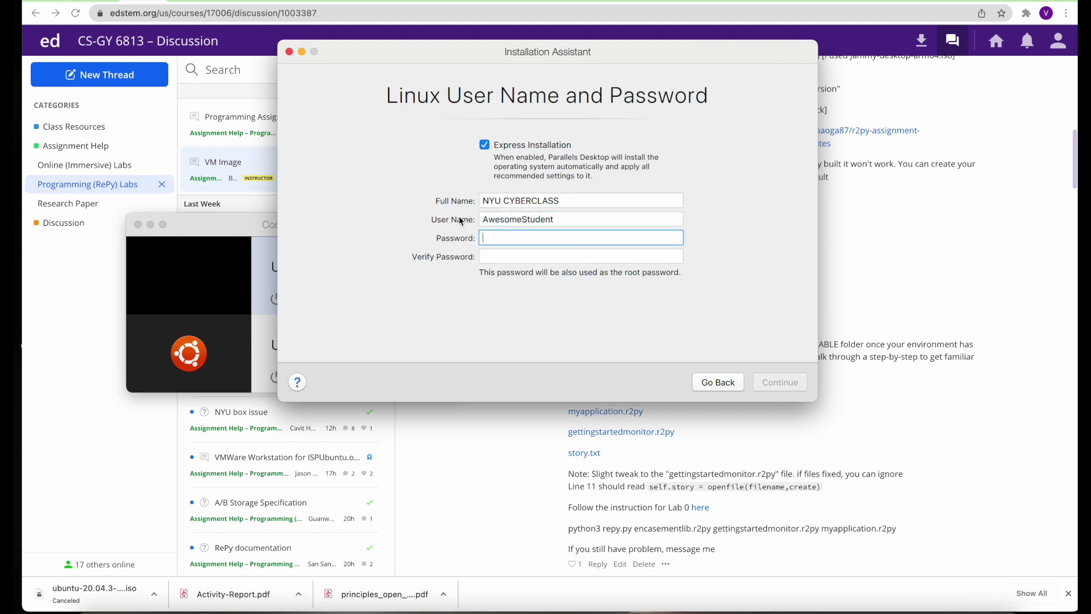
text(••••••••)
click(497, 258)
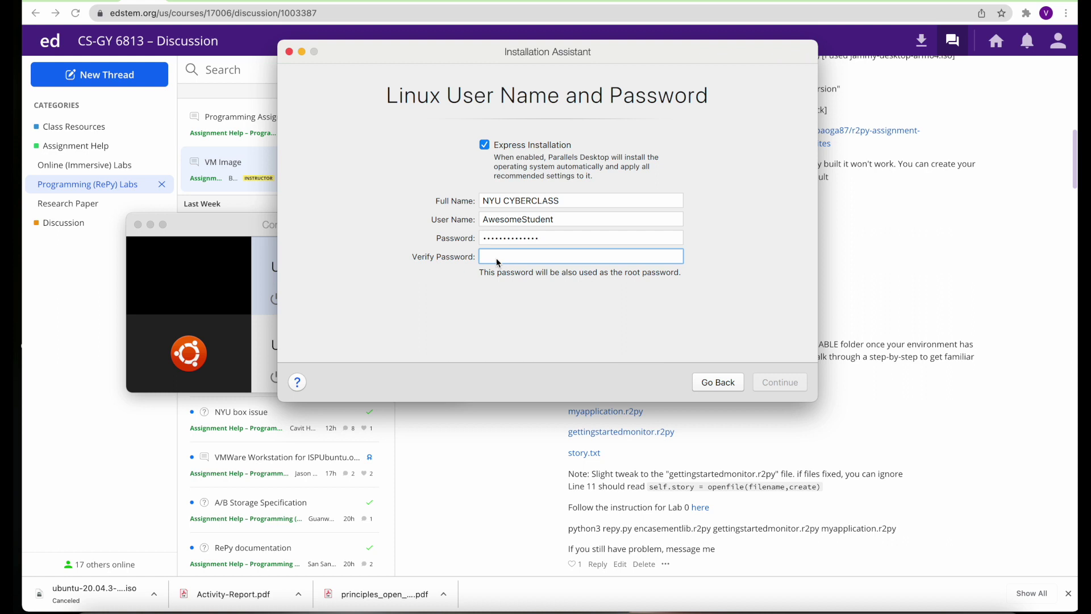
text(••••••••••••••)
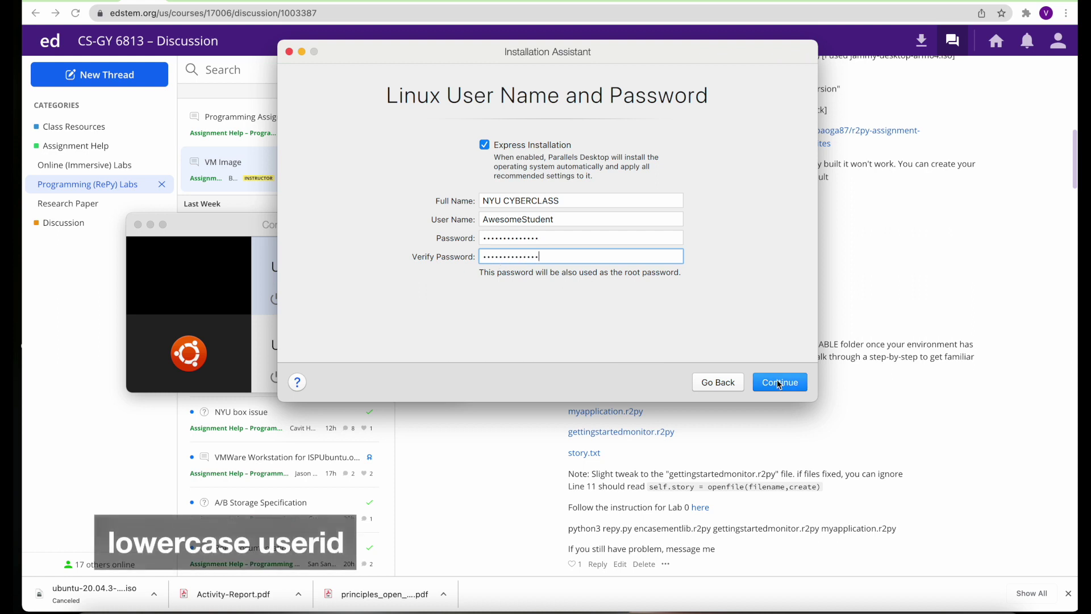
click(780, 383)
click(724, 246)
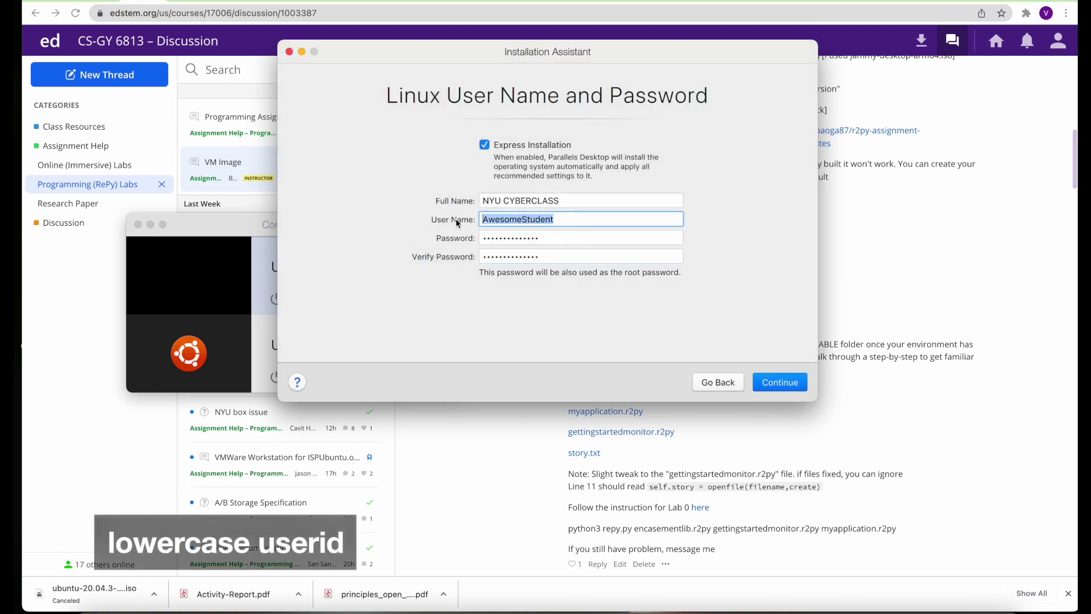
text(awesomestudent)
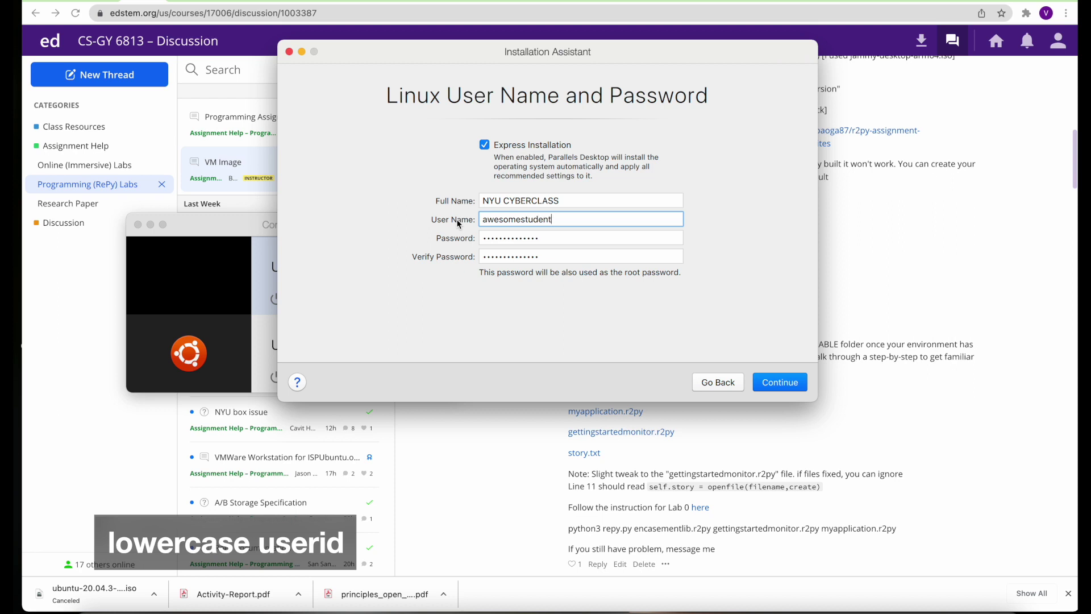
Name the virtual machine 'Ubuntu Linux NYU' and create it
click(783, 382)
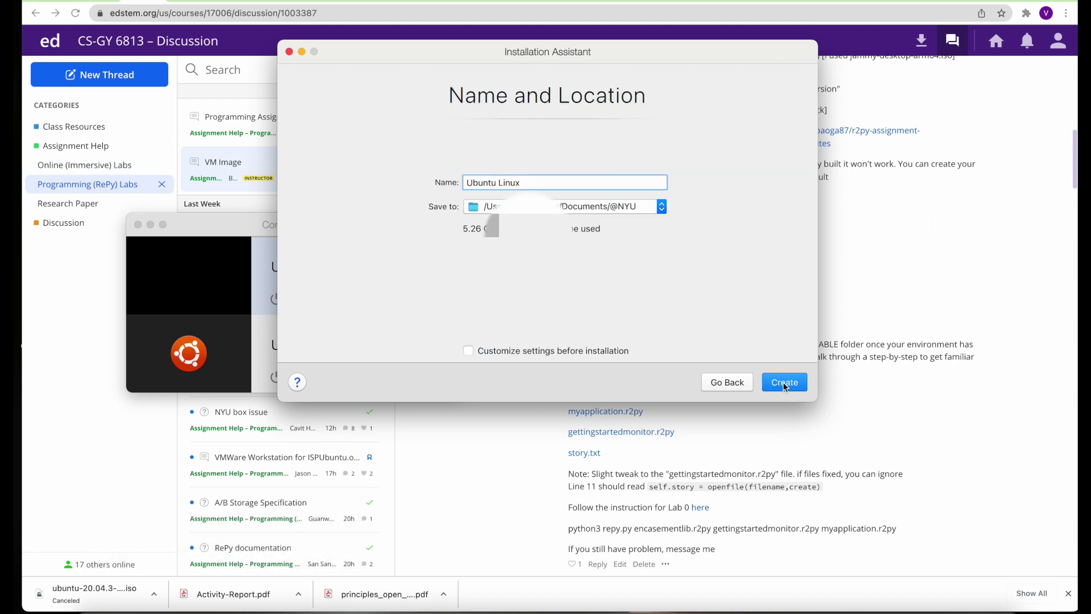
key(BackSpace)
text(NYU)
click(784, 382)
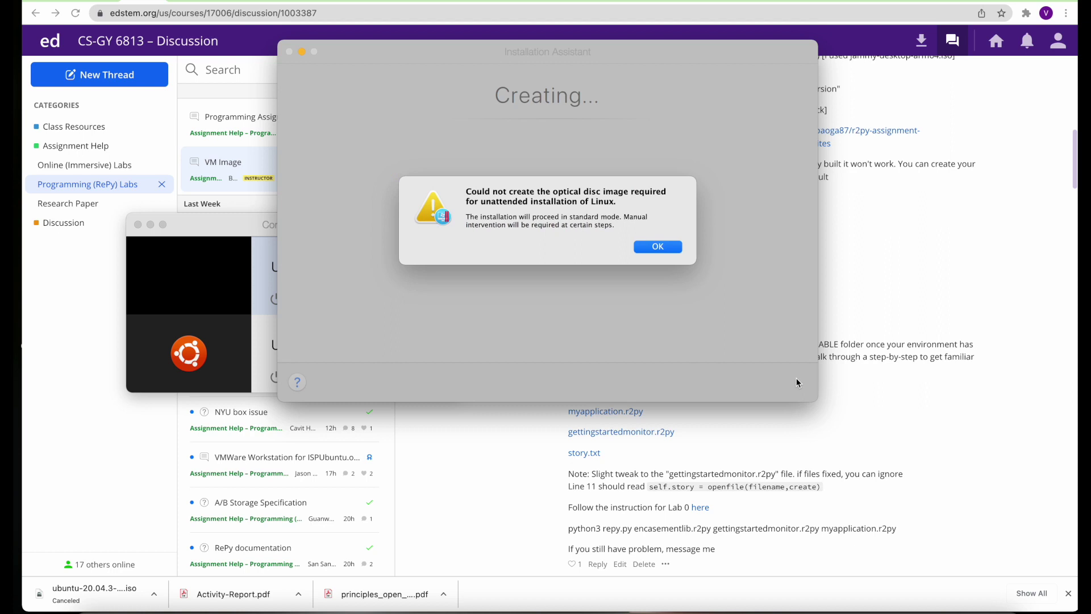
Dismiss the disc image, camera and microphone alerts and boot Ubuntu to the live desktop
click(660, 247)
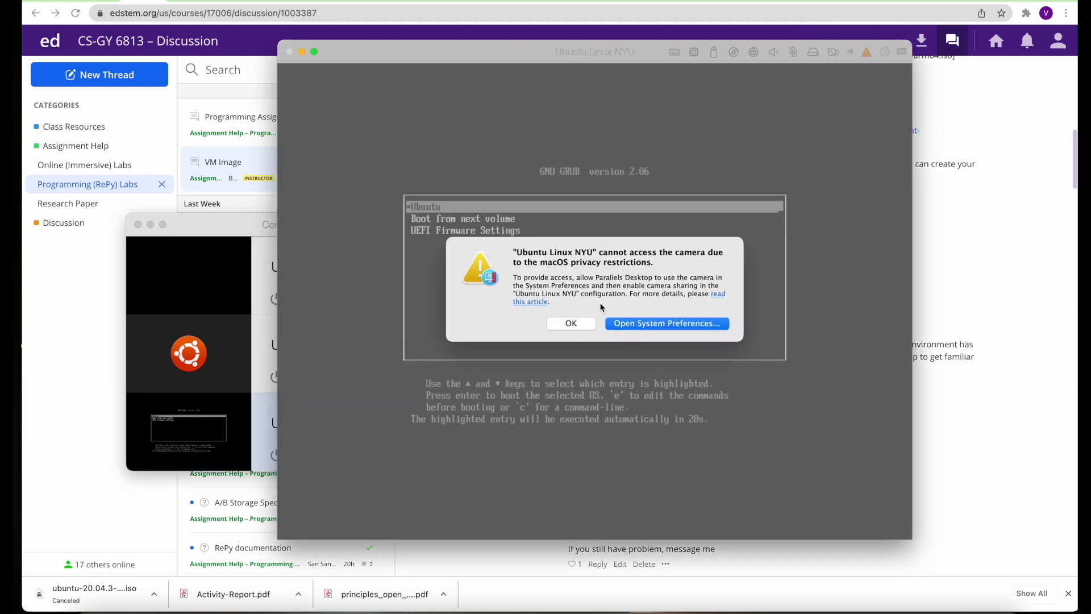
click(573, 324)
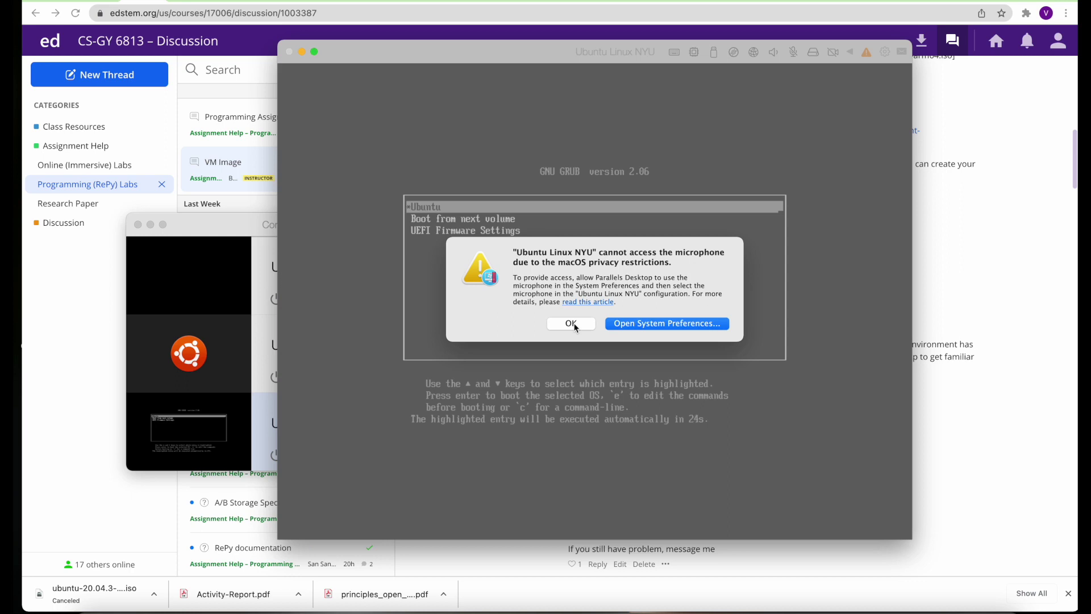
click(572, 324)
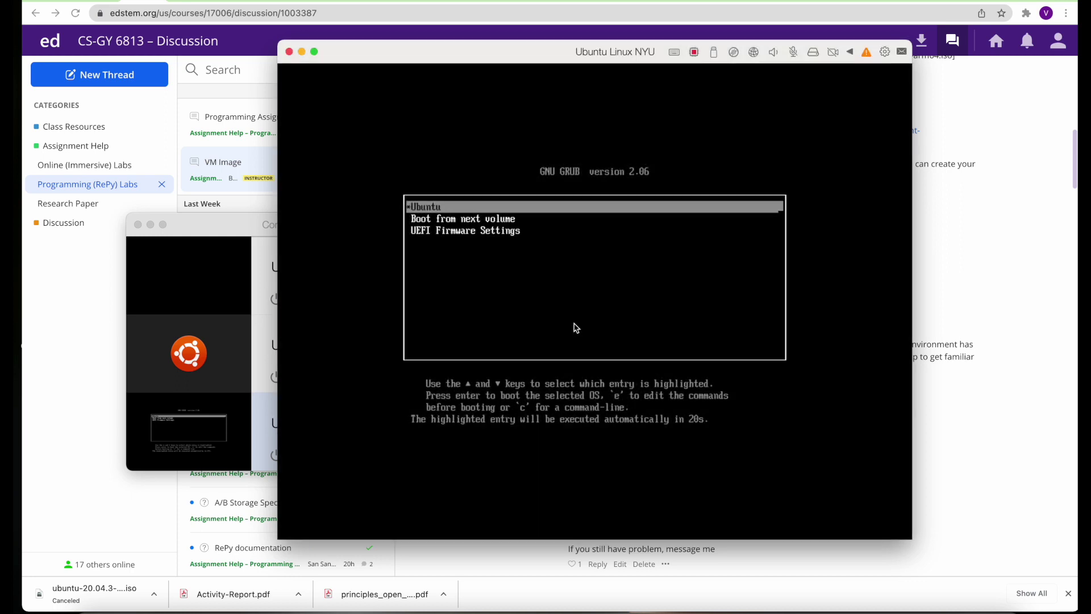
key(Return)
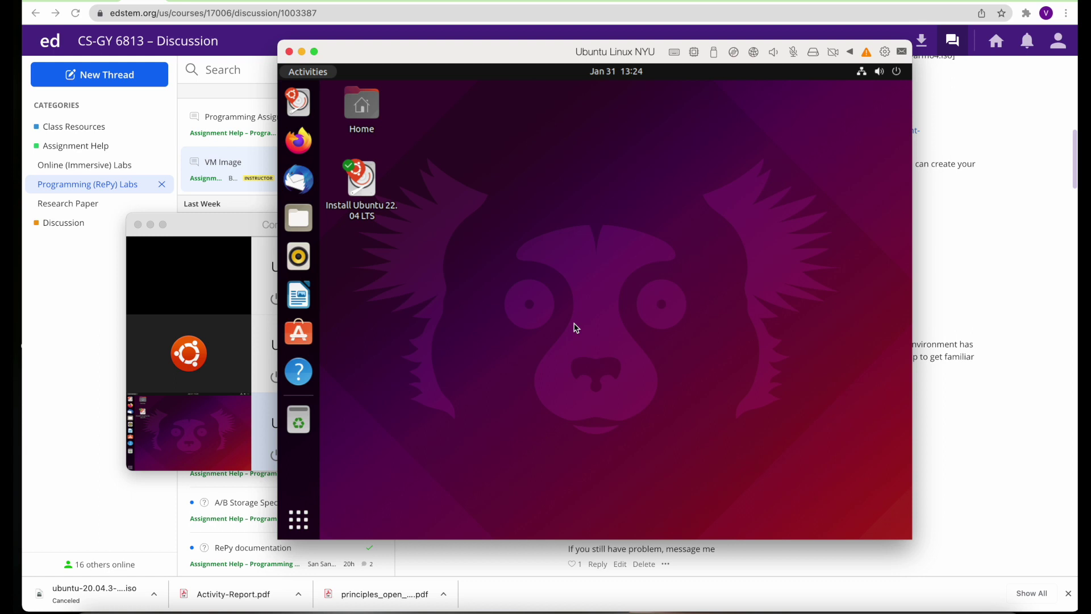
click(363, 183)
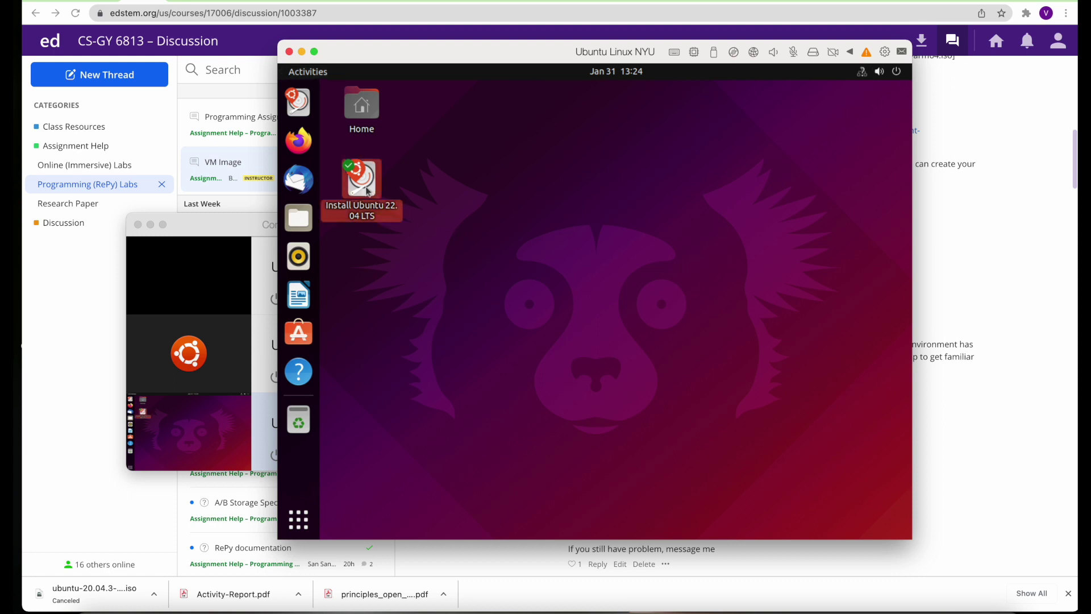
Launch the Ubuntu installer with English, US keyboard, default updates, and erase the disk
double_click(363, 183)
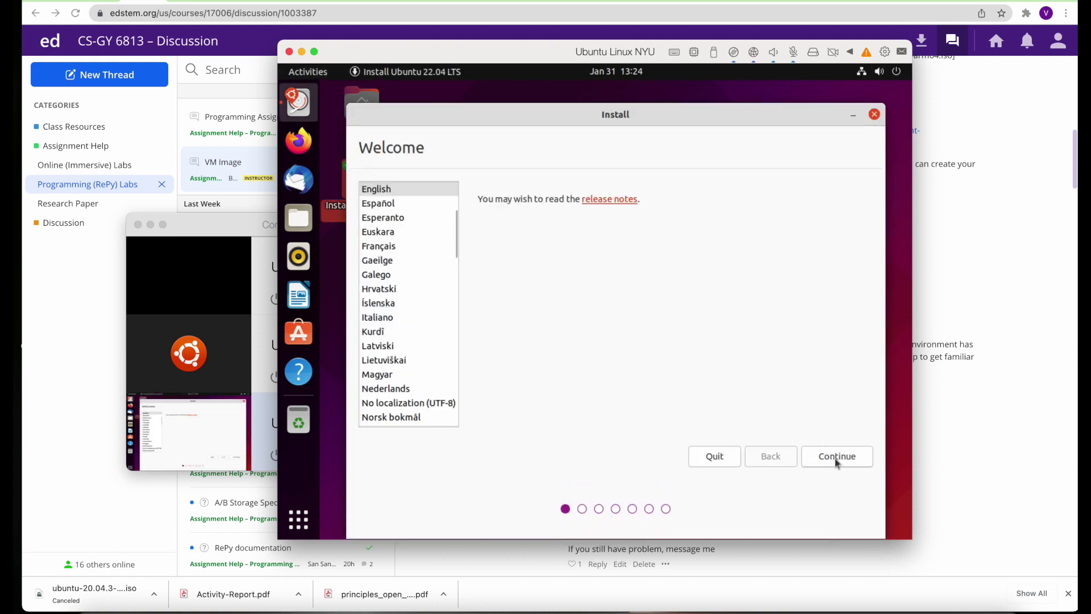
click(837, 460)
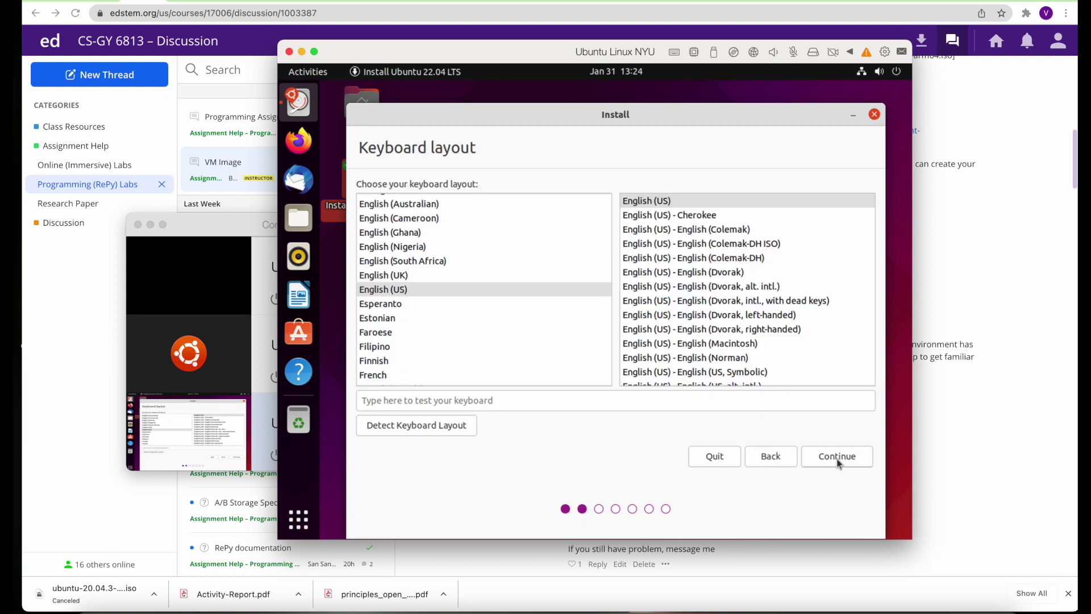
click(838, 458)
click(839, 458)
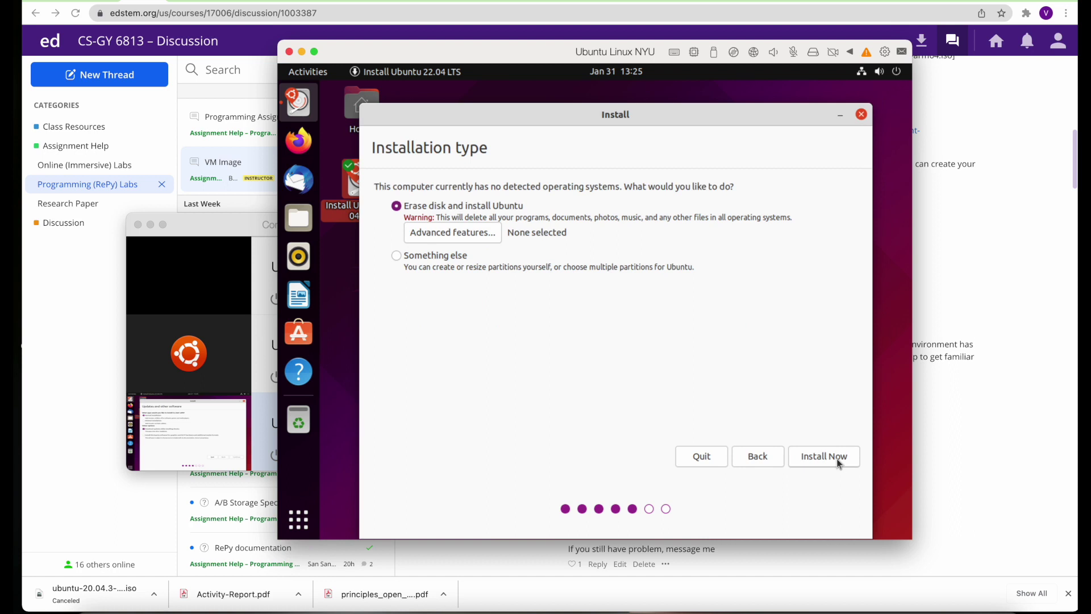
click(840, 463)
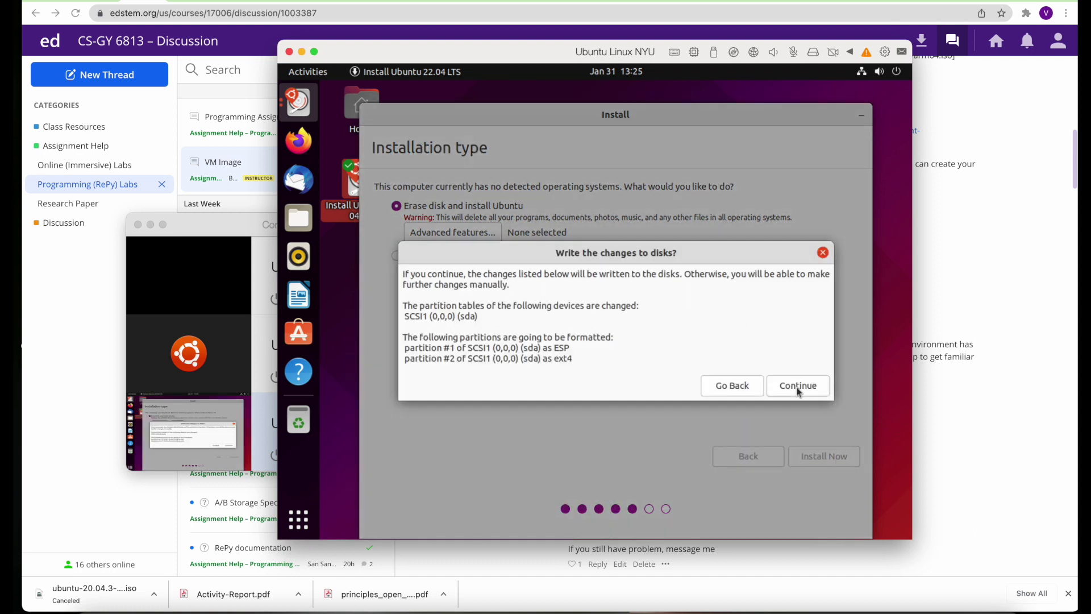
click(798, 393)
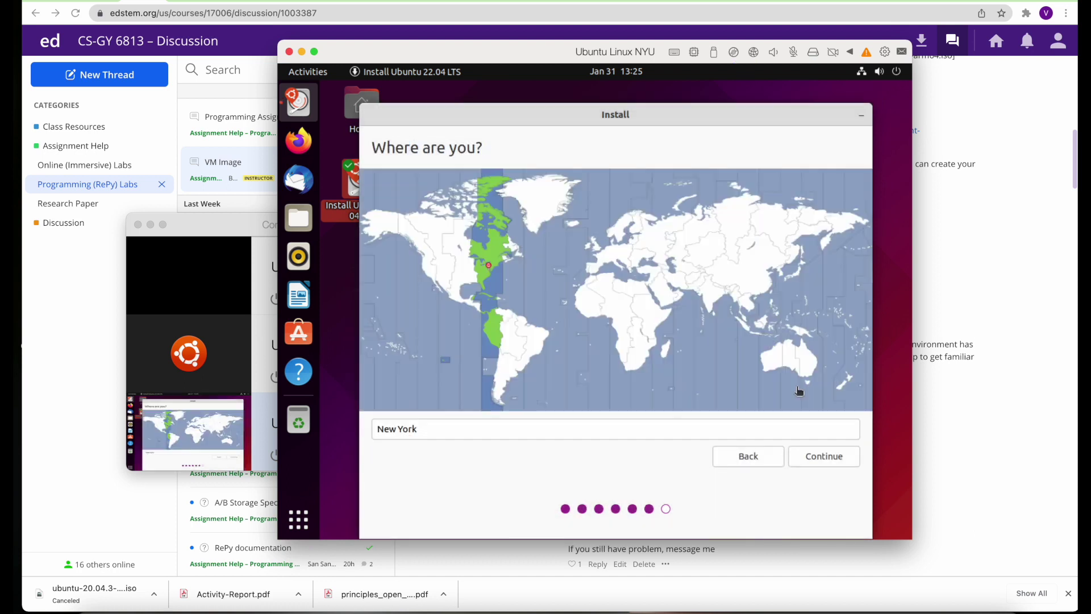
Confirm the New York time zone and enter your name and the computer name
click(813, 456)
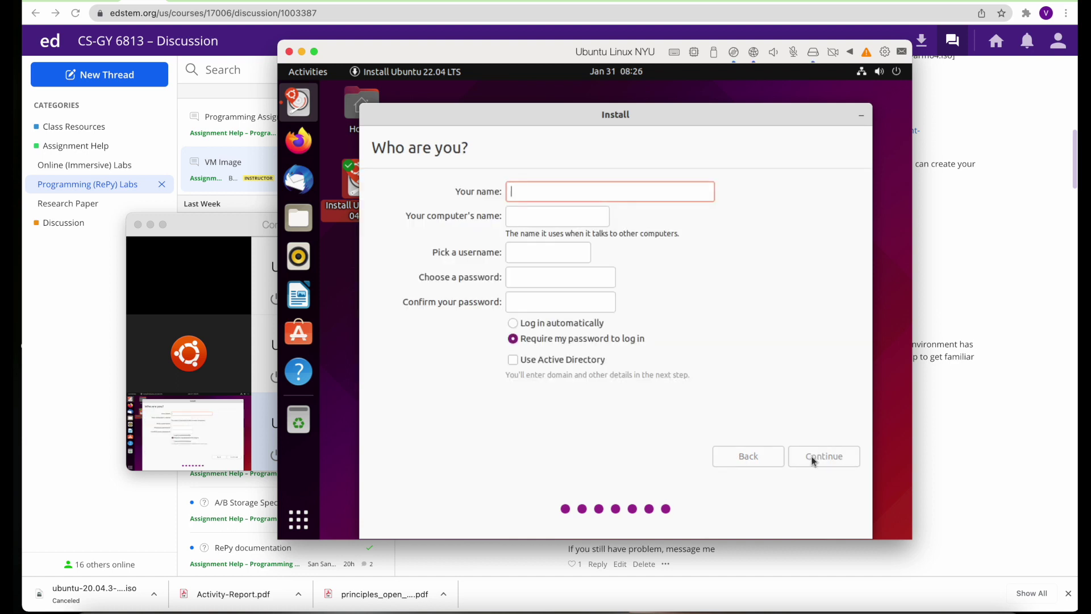
text(NYC CLASS)
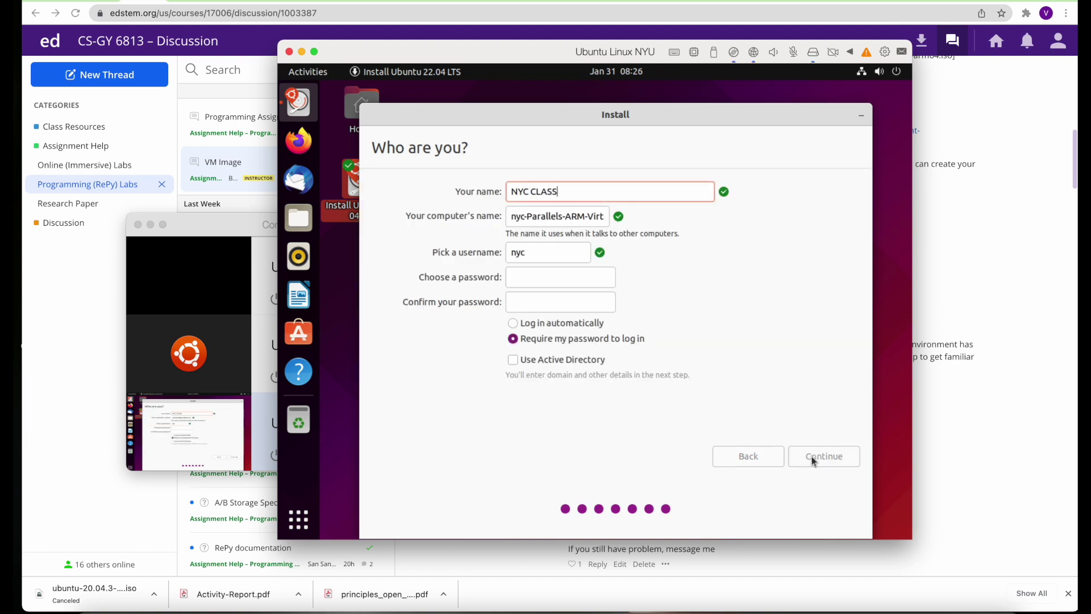
key(Tab)
text(nyclass)
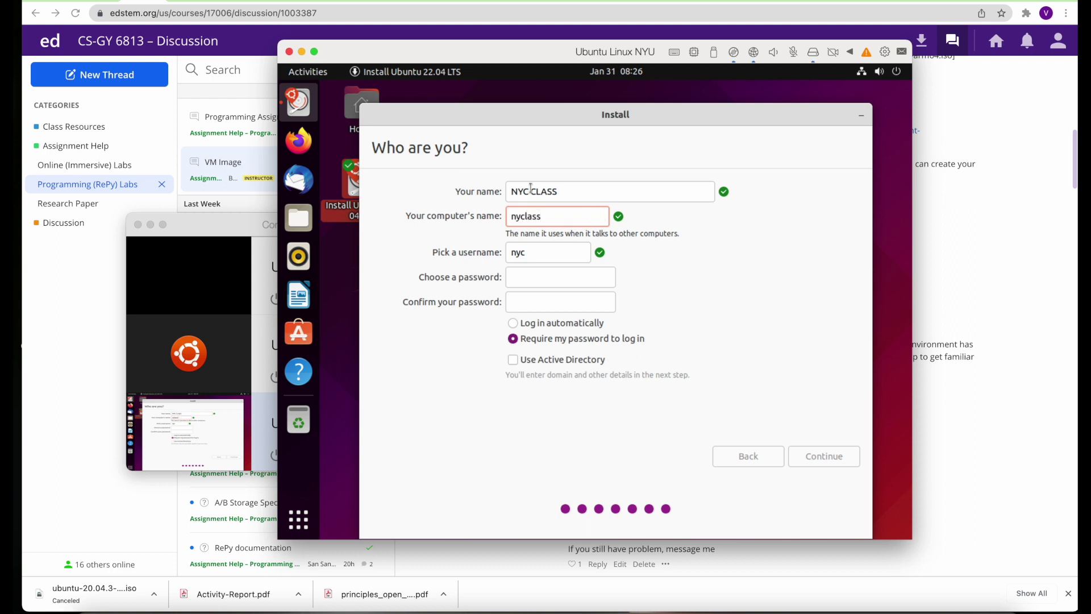
Correct NYC to NYU in the names, adjust the username, and begin installing
click(531, 189)
key(BackSpace)
text(U)
key(Tab)
text(u)
click(553, 253)
text(class)
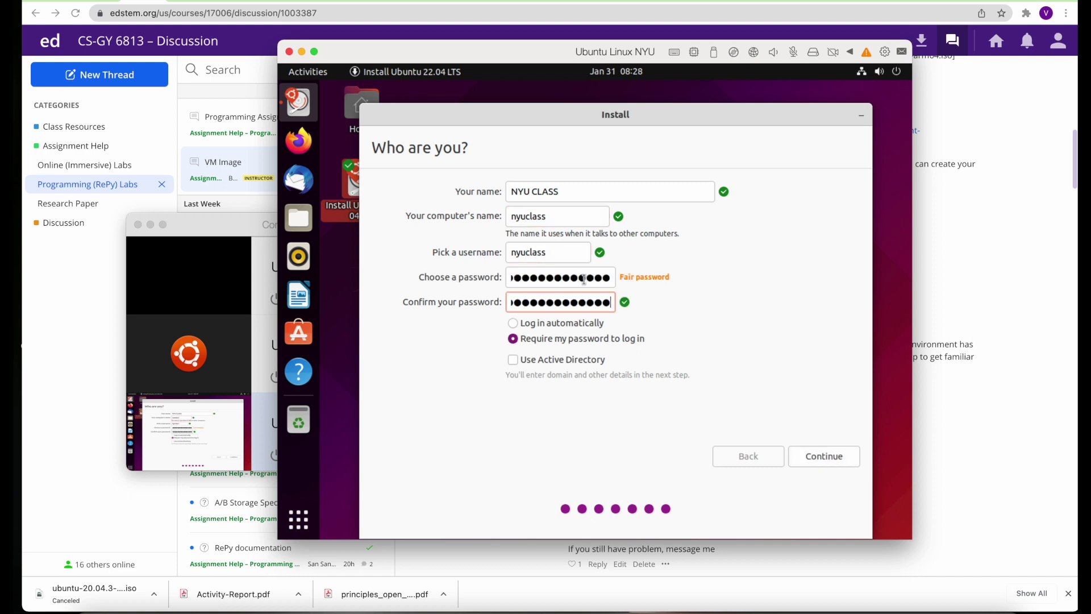
click(813, 457)
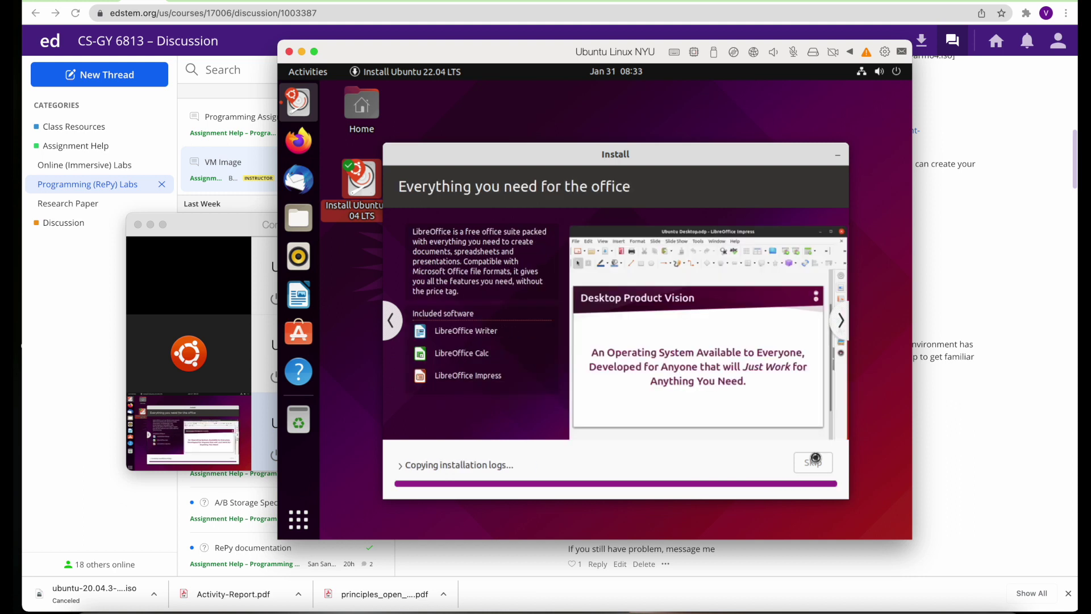
Restart after installation and log in as the class user with the account password
click(722, 356)
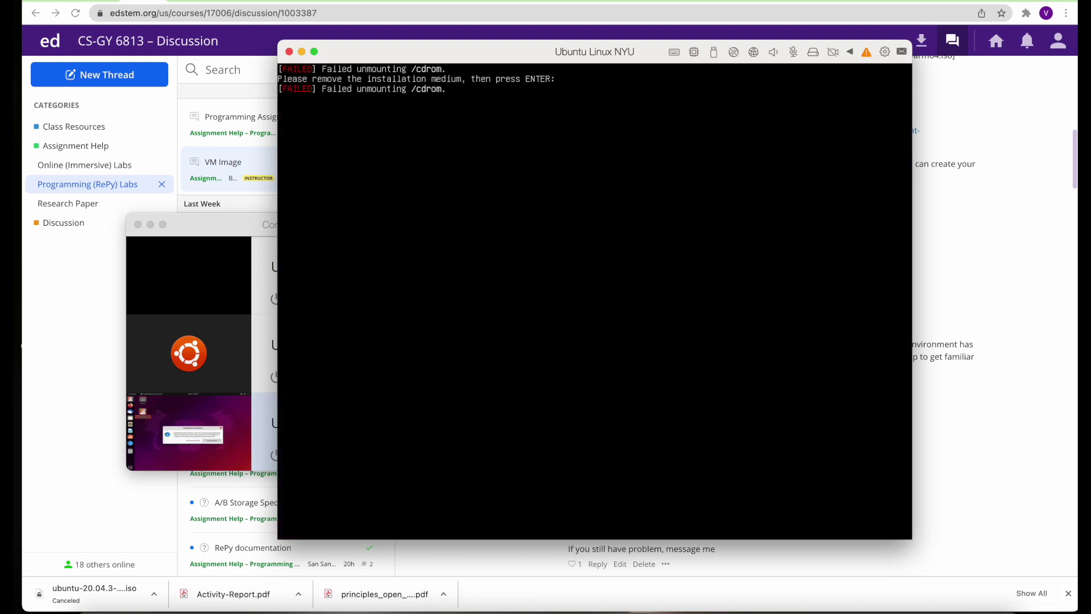
key(Return)
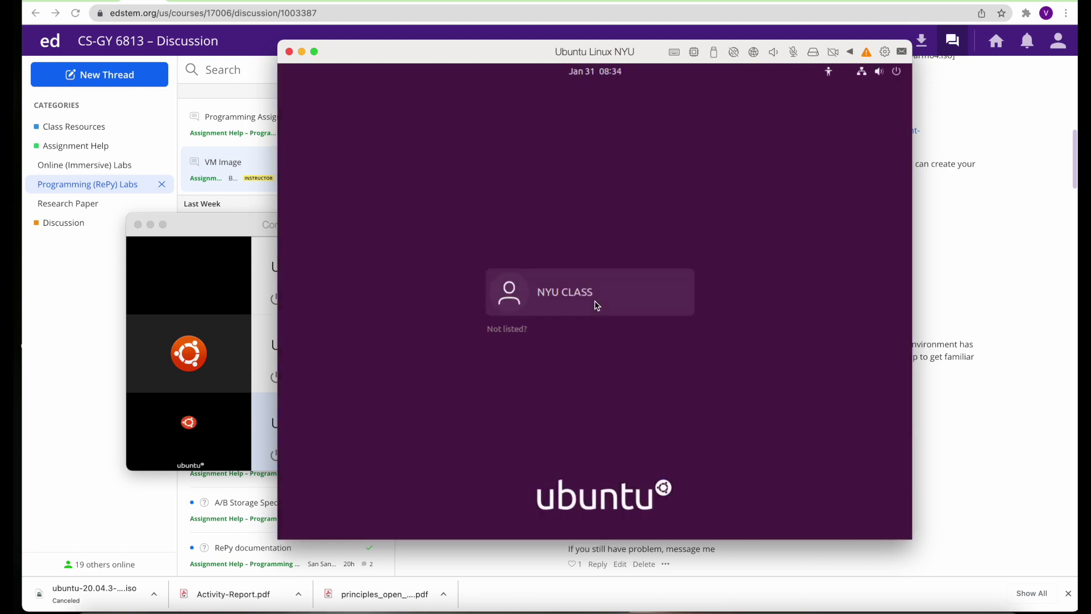
click(597, 306)
text(**********)
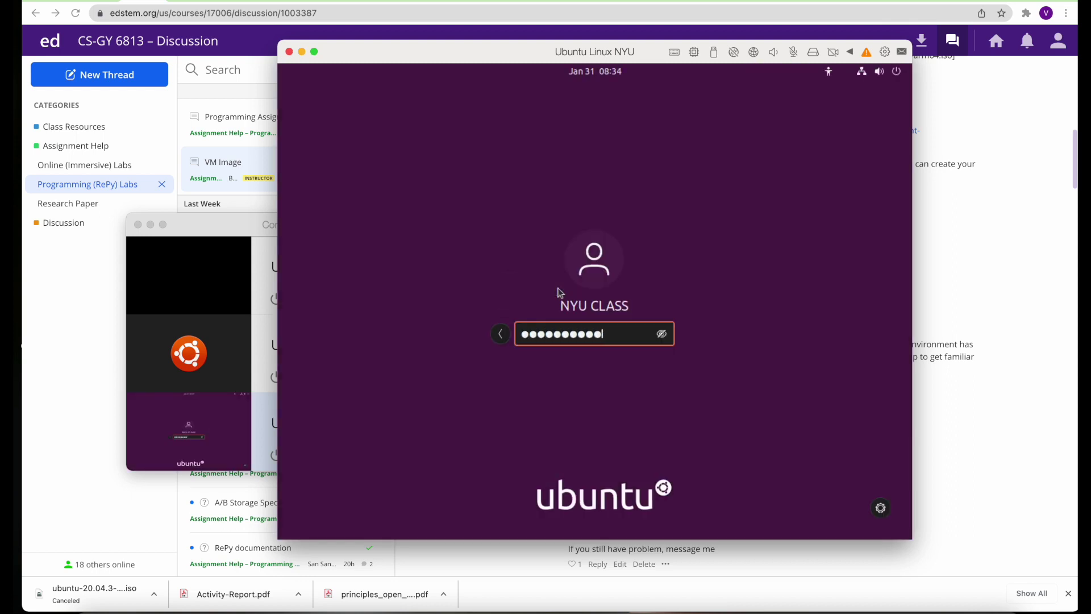
key(Return)
Skip the welcome pages and install the offered software updates
click(889, 95)
click(893, 96)
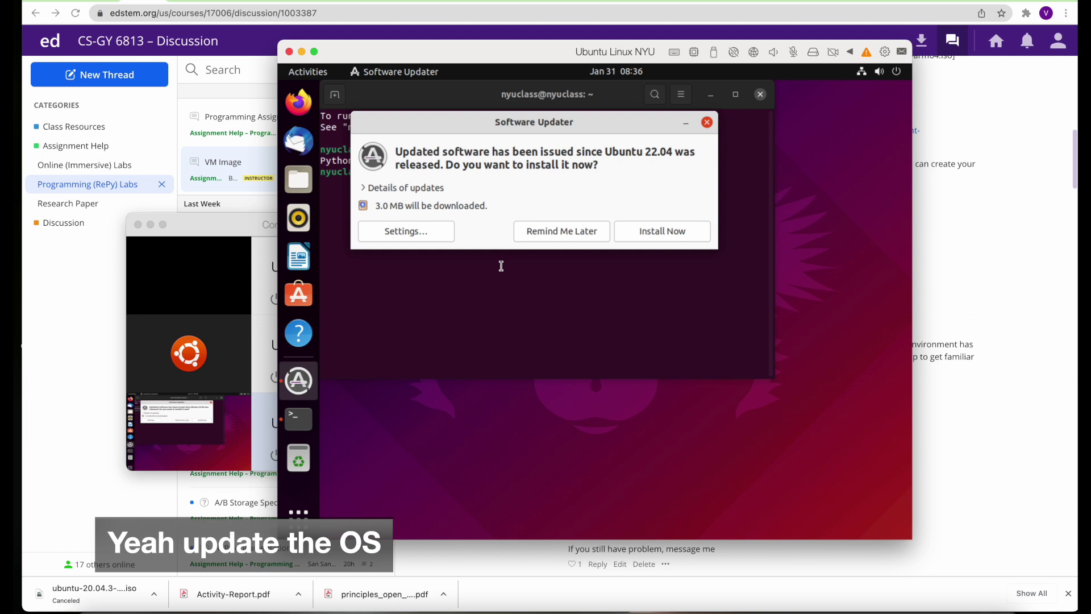
click(660, 237)
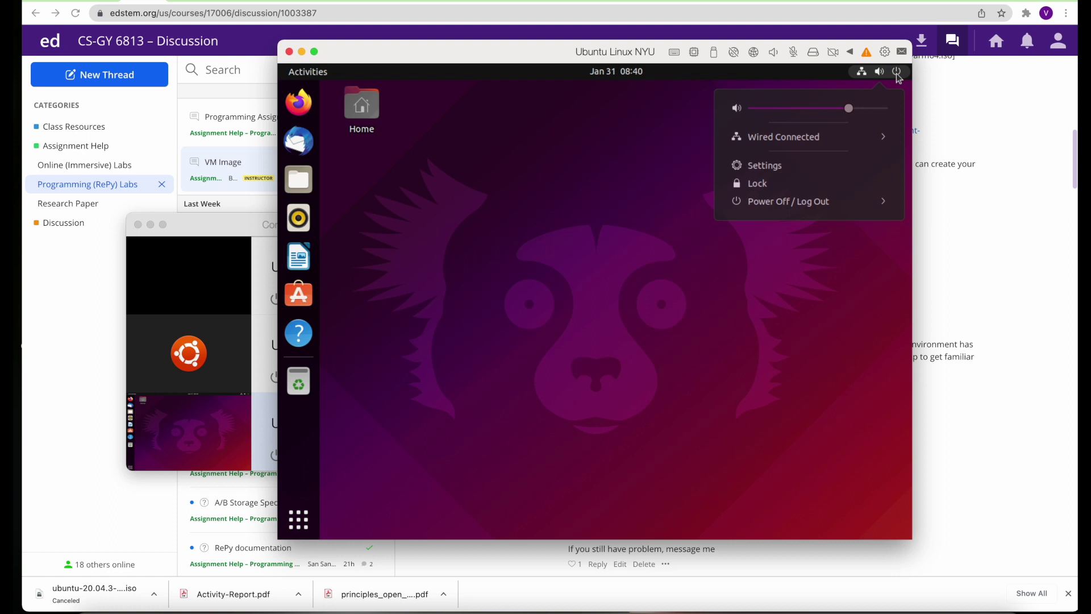
Power off the Ubuntu VM, start Ubuntu Linux NYU again, and open its Configuration
click(826, 207)
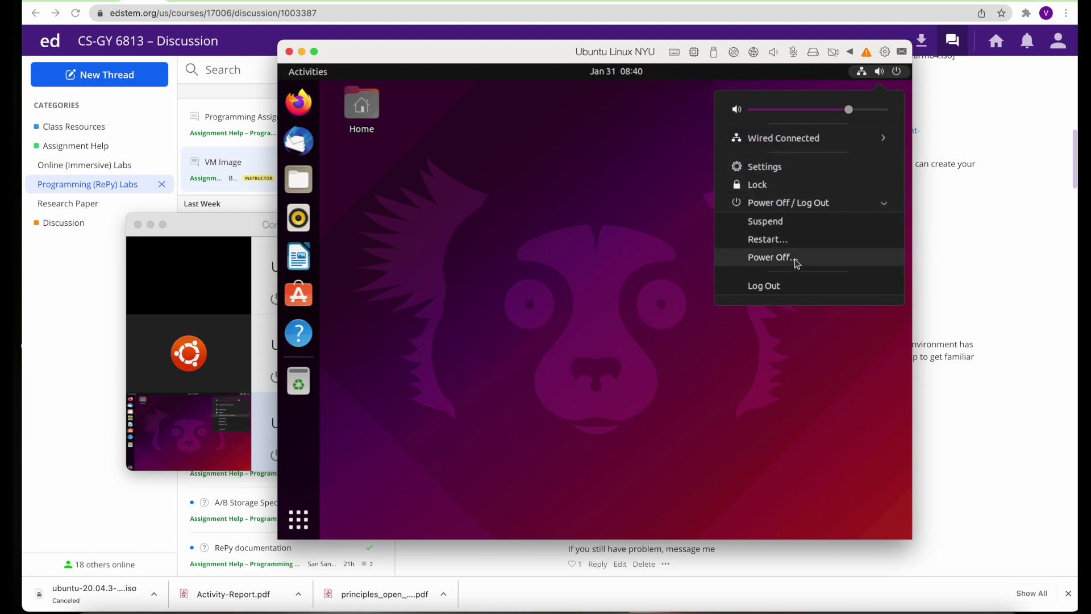
click(798, 264)
click(676, 343)
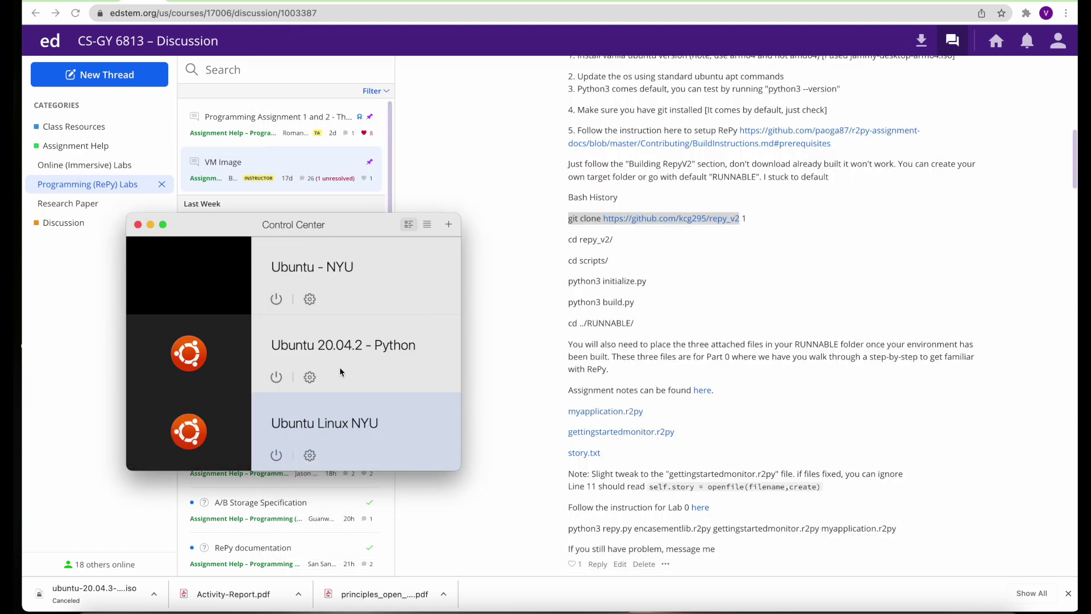
click(277, 455)
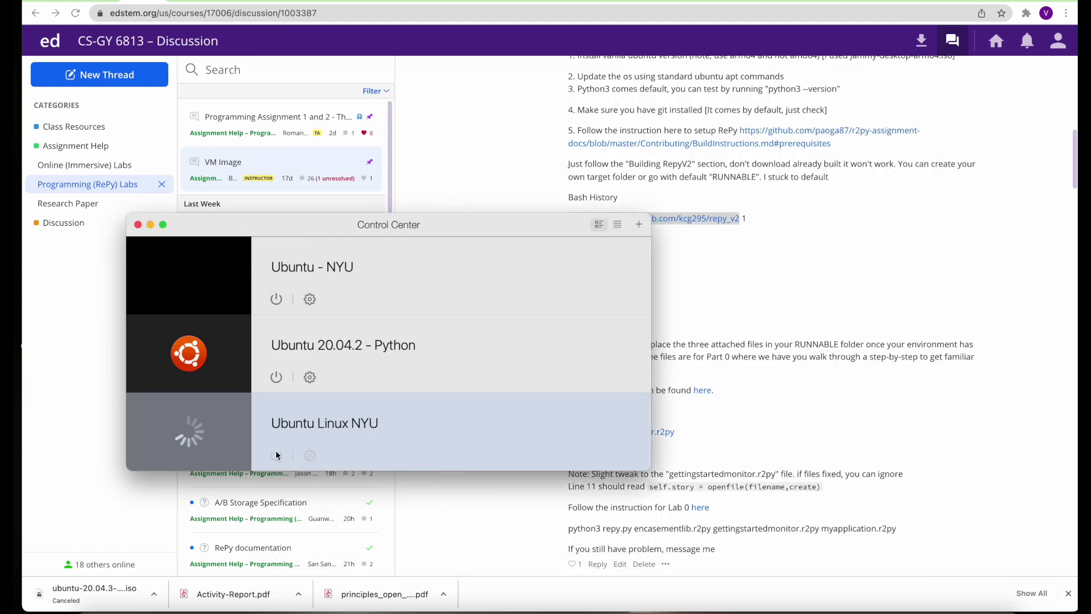
click(885, 52)
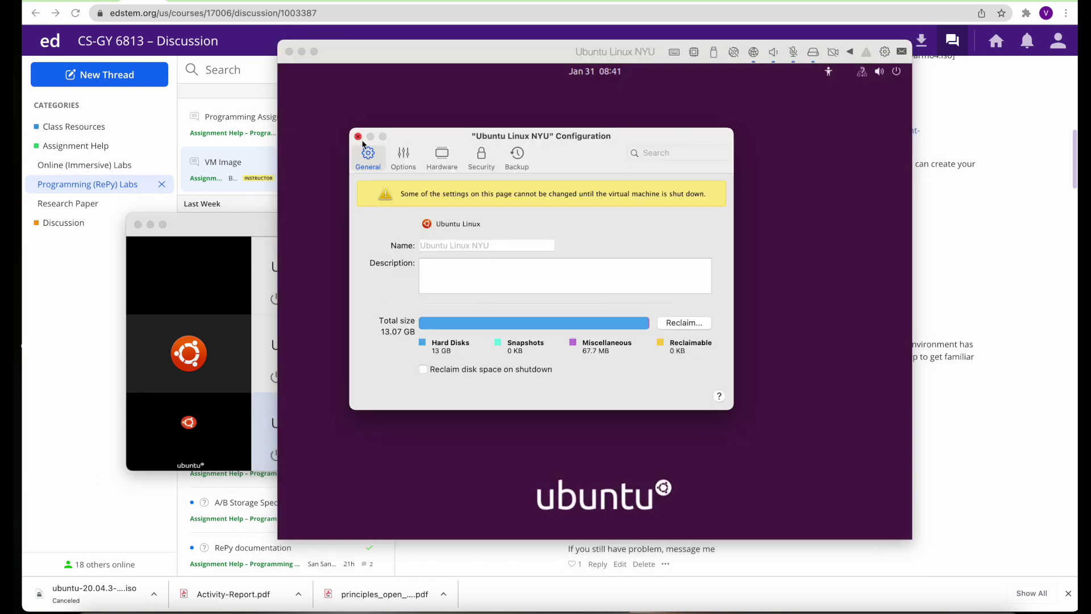
Close Configuration and log in as the class user with the account password
click(359, 138)
click(540, 306)
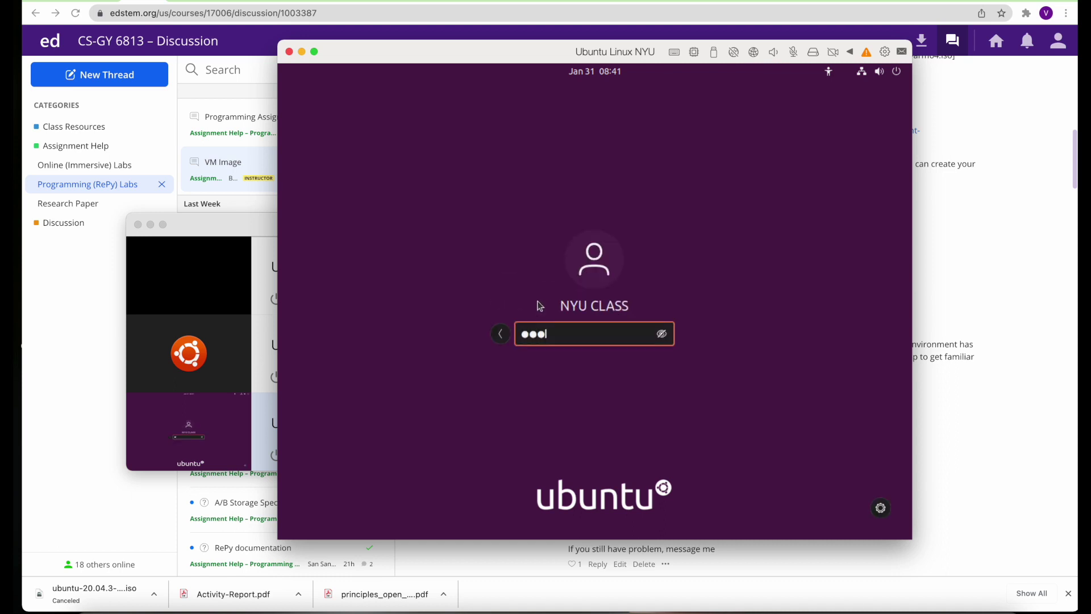
key(Return)
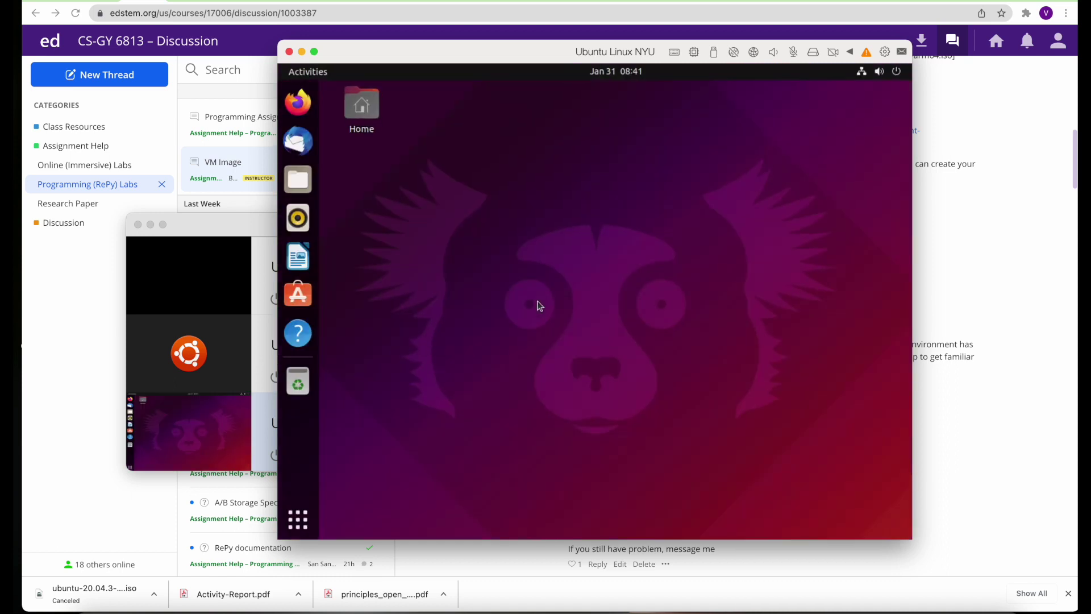
Launch Terminal from the app grid and reveal the Parallels Actions menu
click(299, 520)
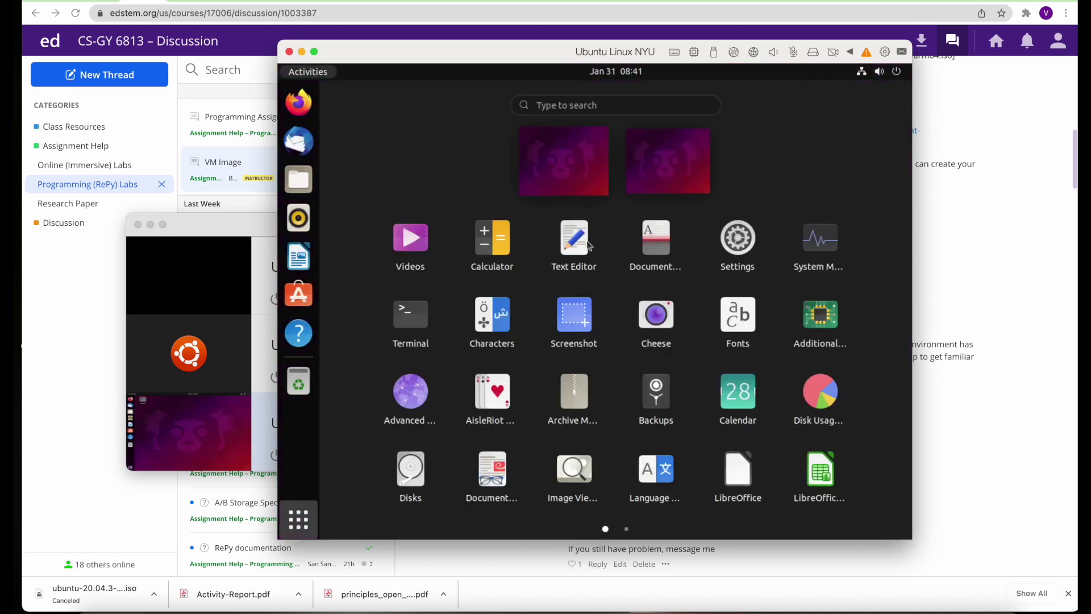
click(420, 321)
right_click(543, 219)
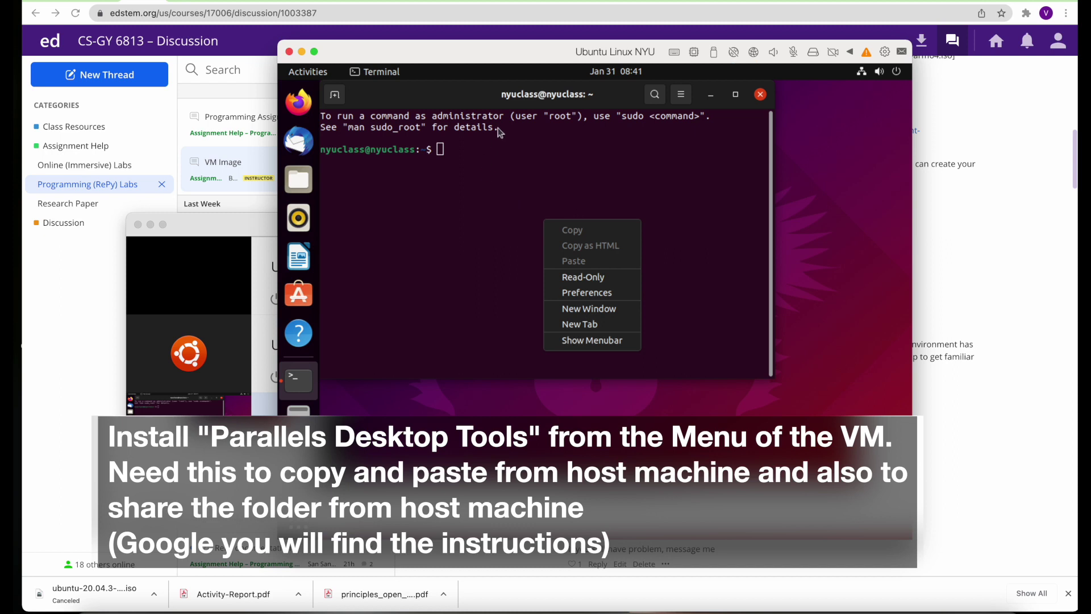
click(479, 149)
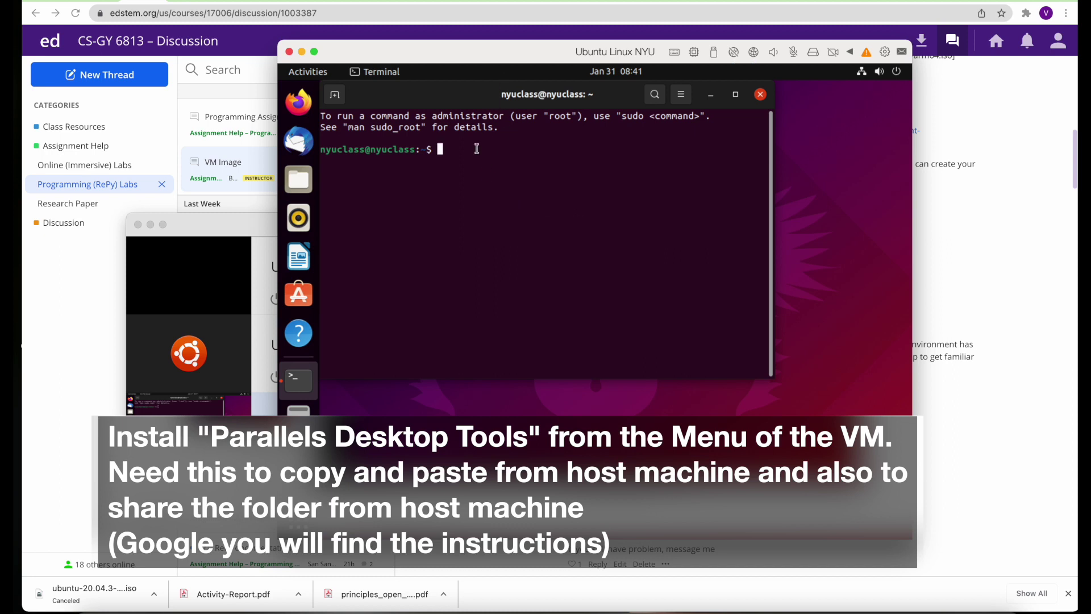
click(250, 0)
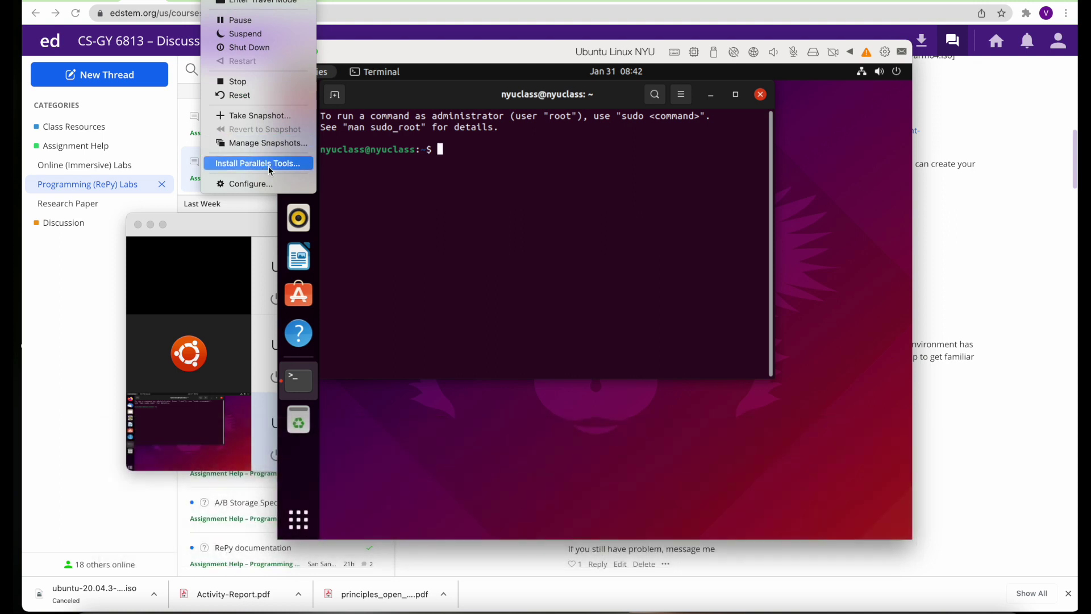
Install Parallels Tools by running install-gui from its disc, authorising with the root password
click(270, 167)
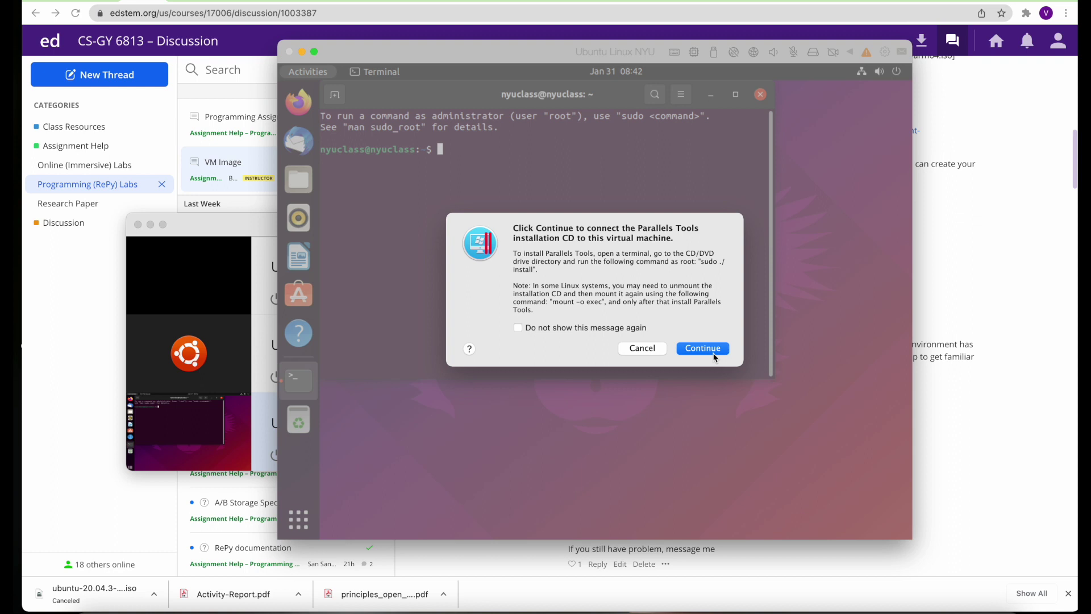
click(711, 353)
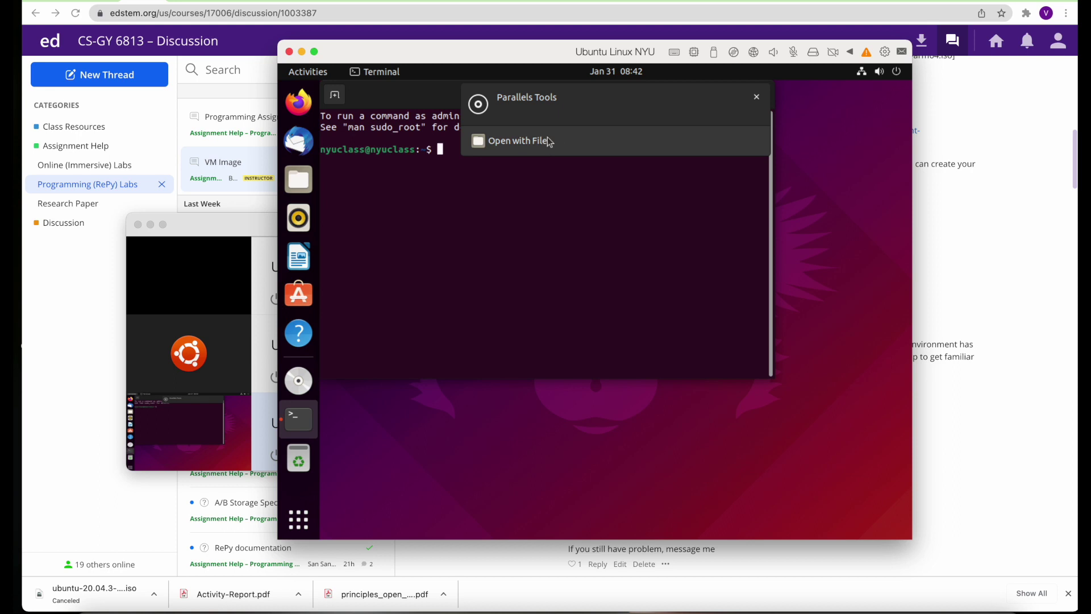
click(547, 137)
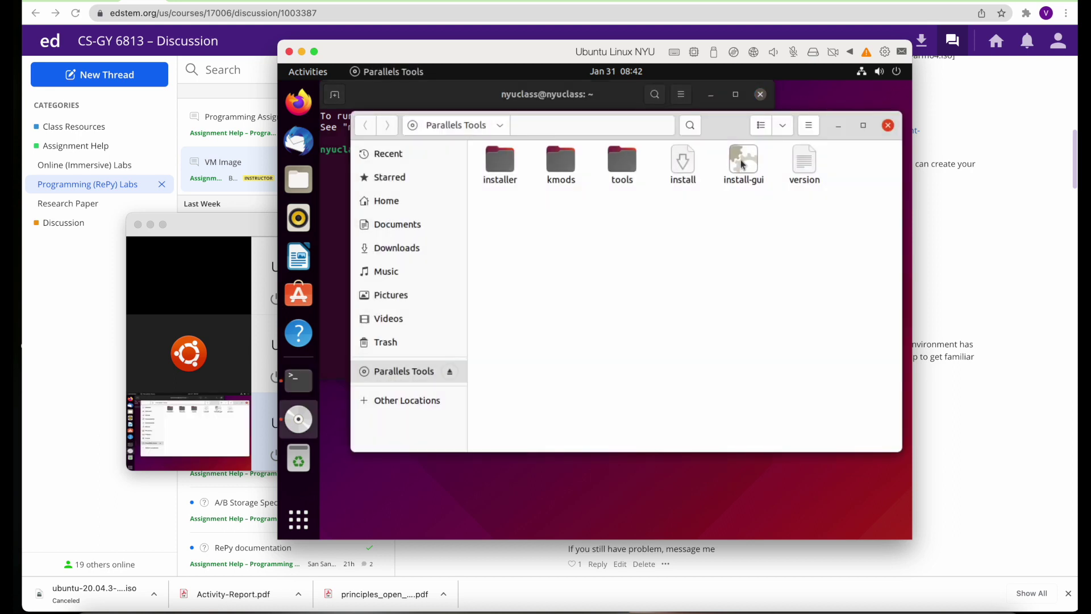
double_click(742, 165)
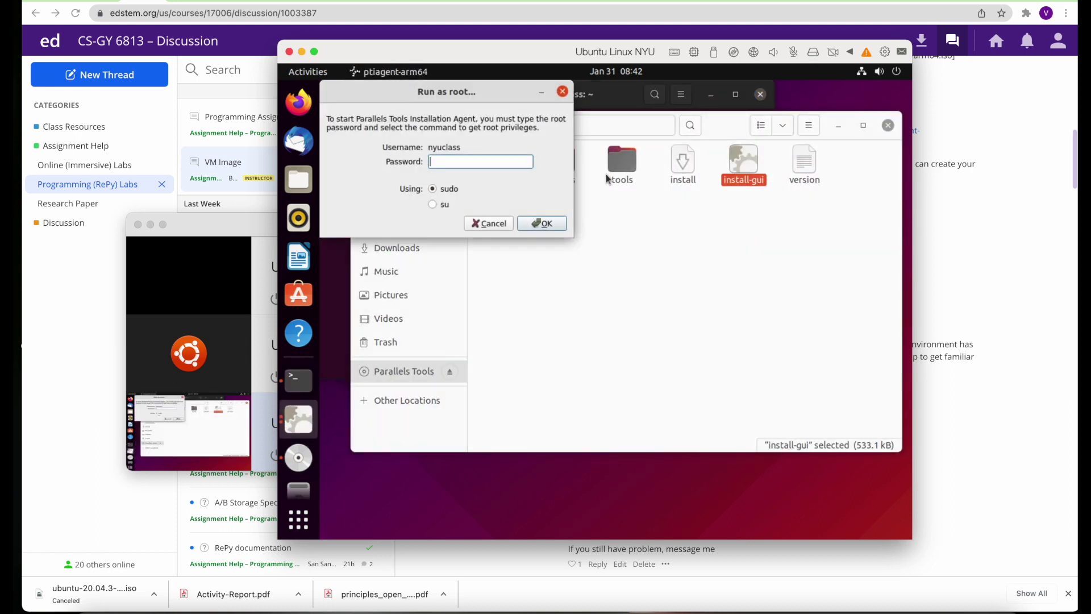
text(••••••••••••••)
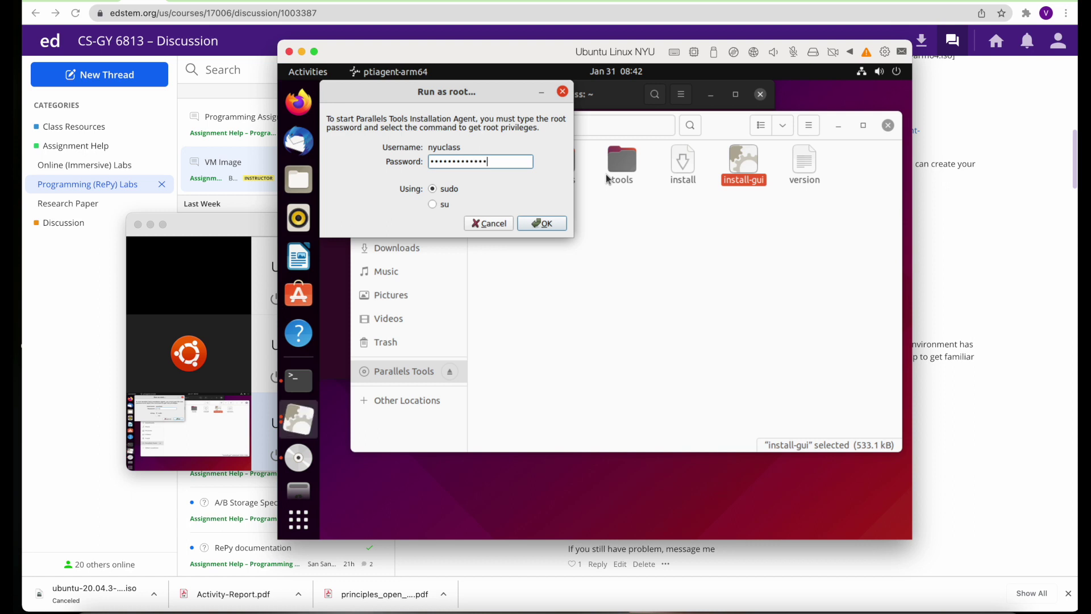
click(550, 225)
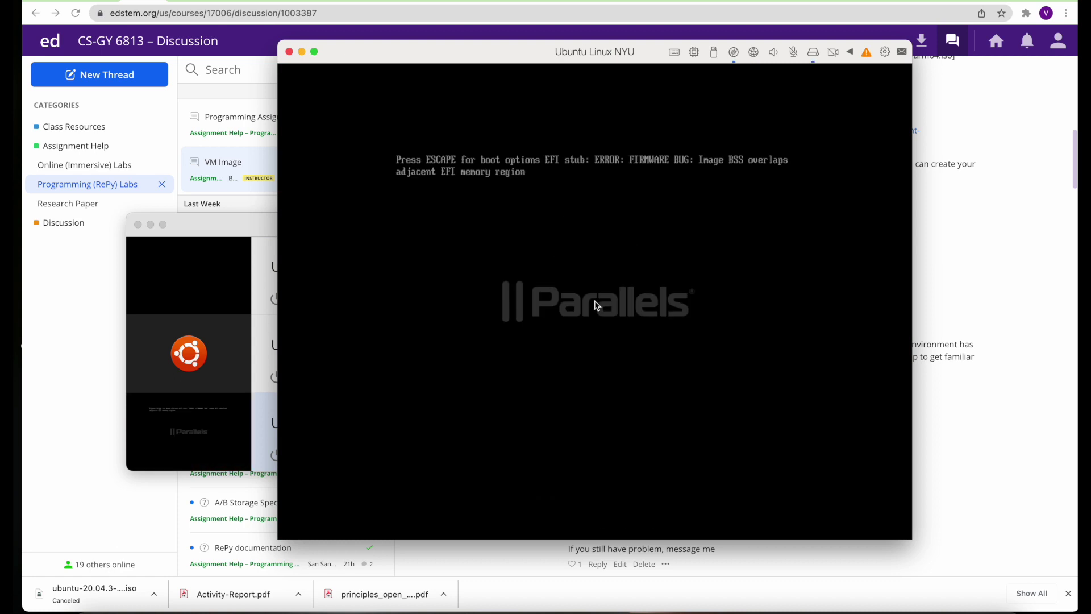
Log back in after the restart and launch Terminal from the app grid
text(••)
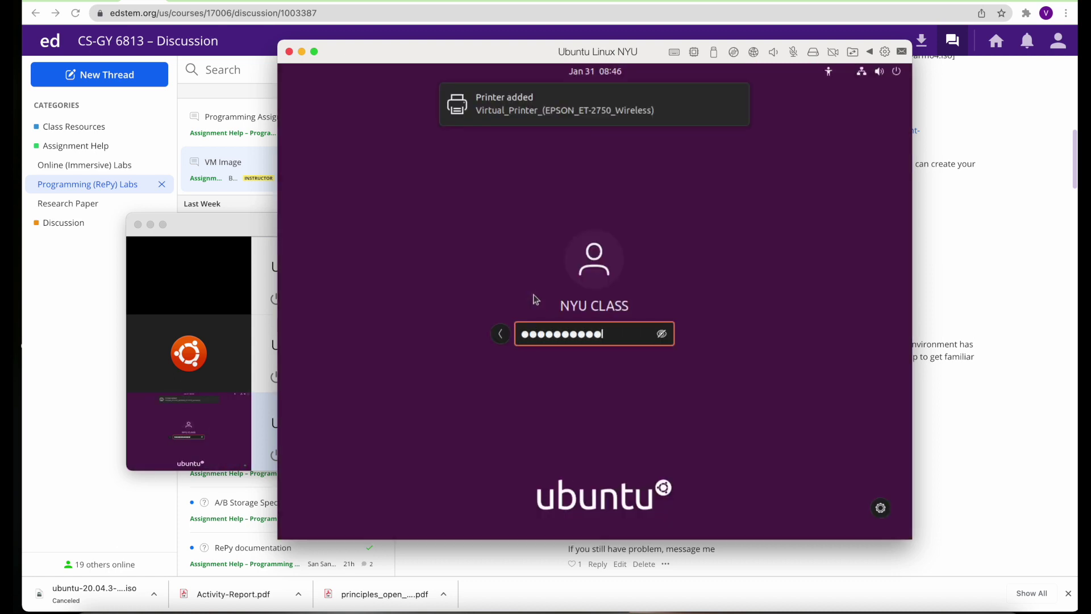
key(Return)
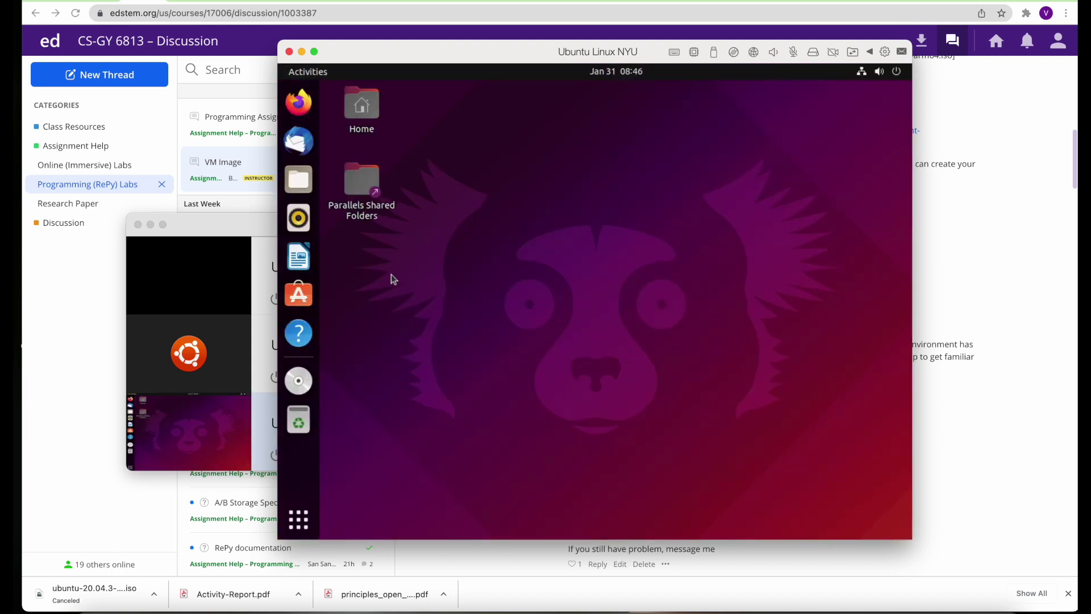
click(298, 519)
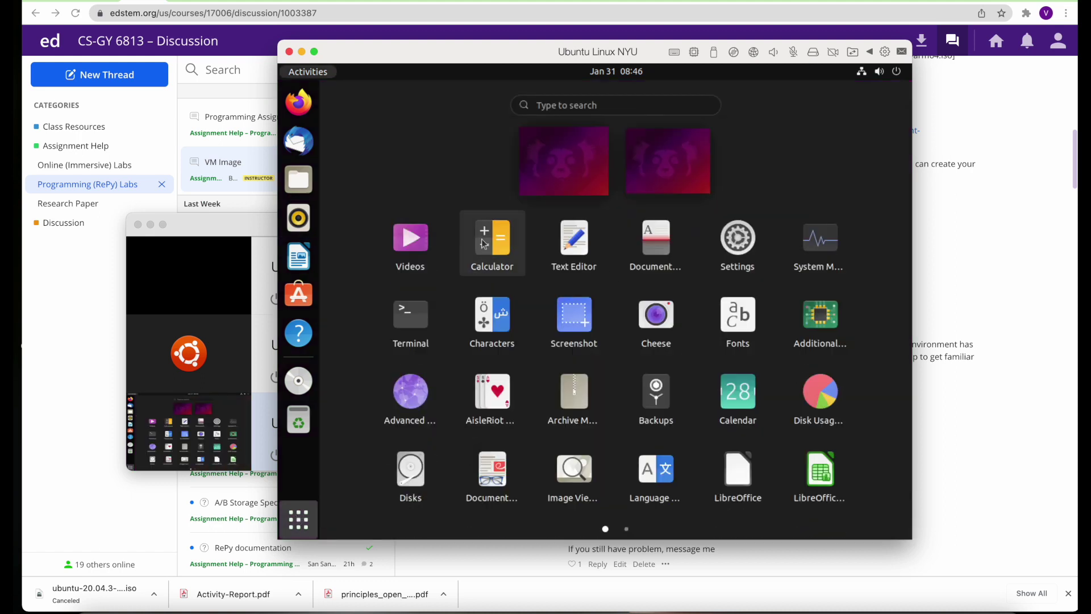
click(423, 326)
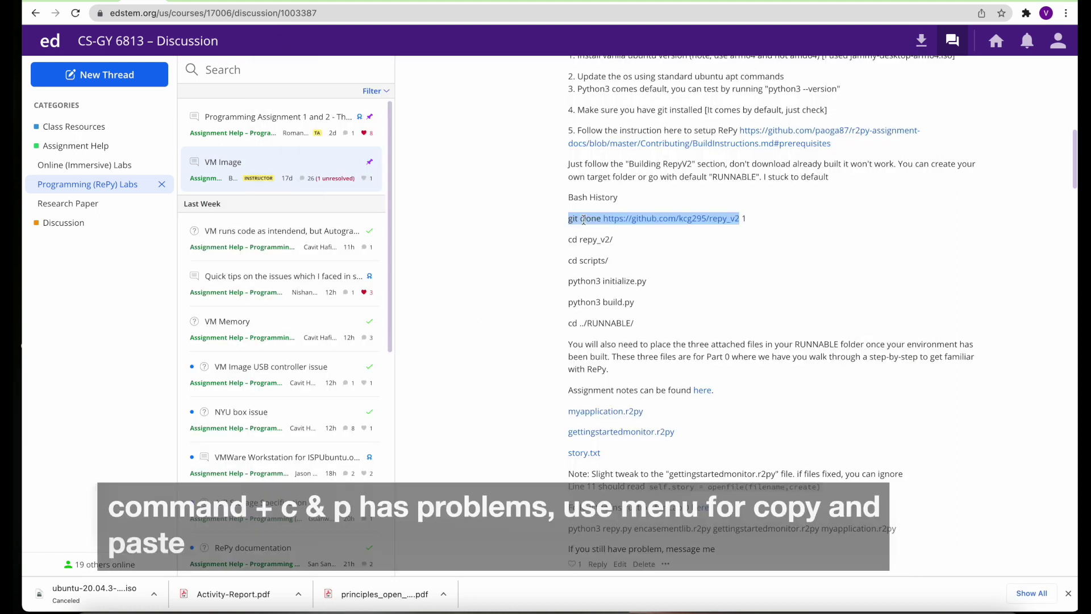
Copy the repy_v2 git clone command from the post and run it in the VM terminal
right_click(586, 219)
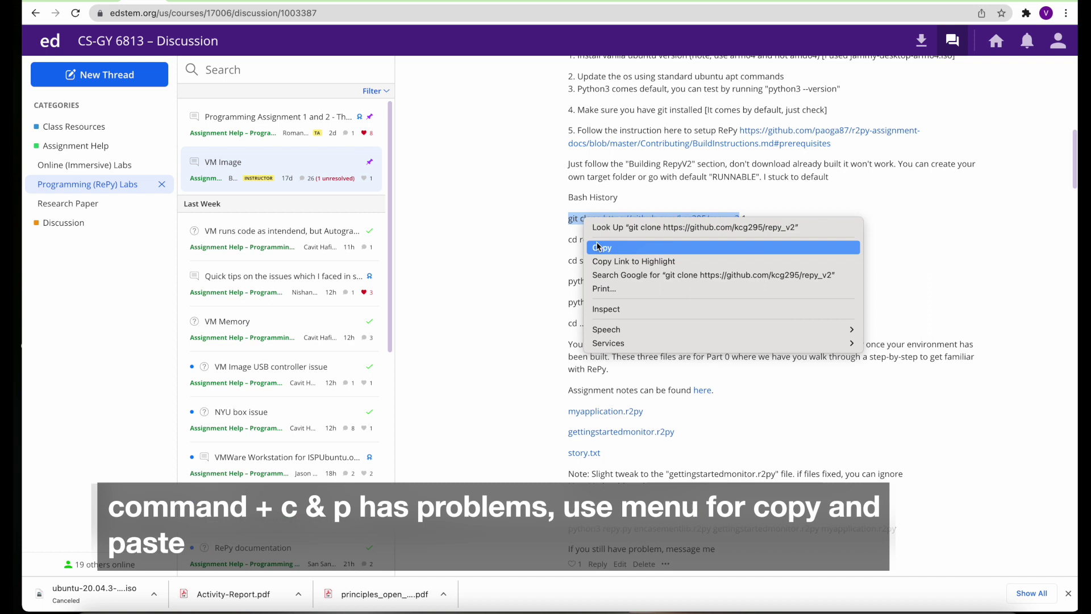
click(598, 246)
key(super+Tab)
right_click(556, 207)
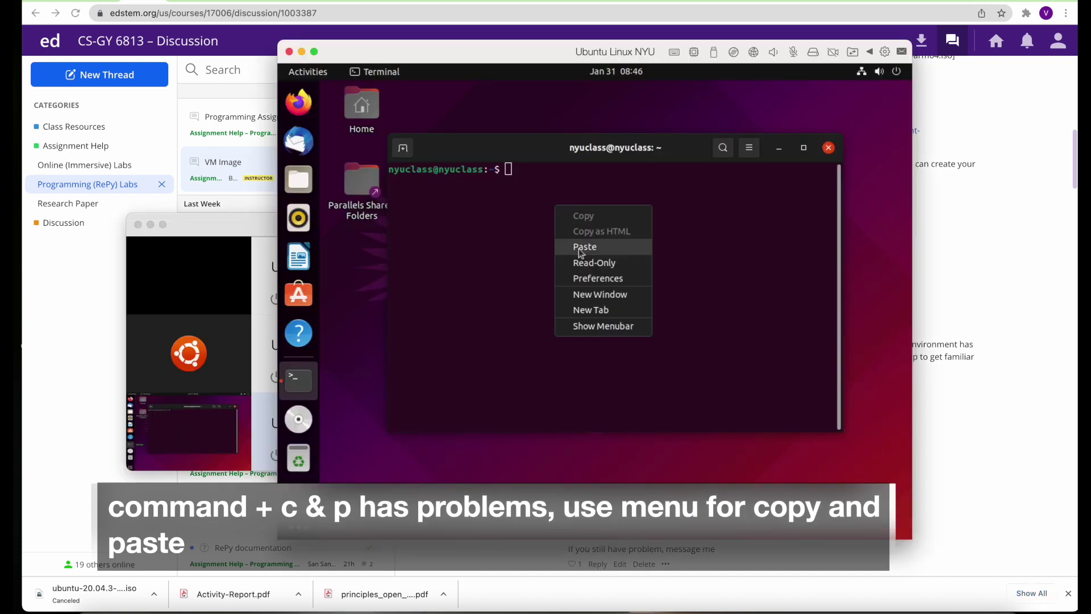
click(580, 246)
key(Return)
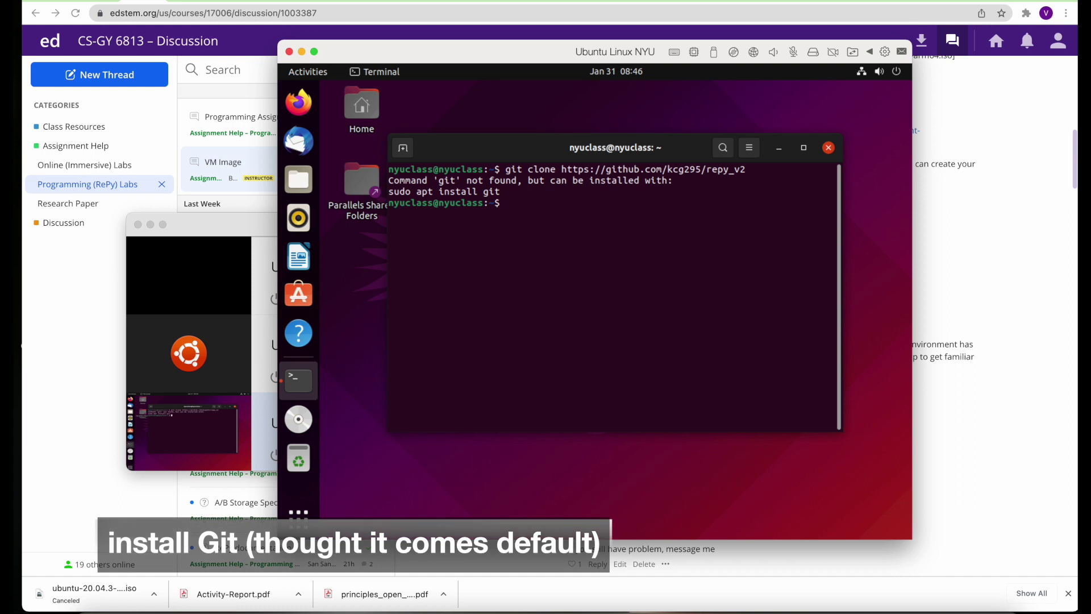
Install git with sudo apt install git, authorising with the account password
text(sudo apt install git)
key(Return)
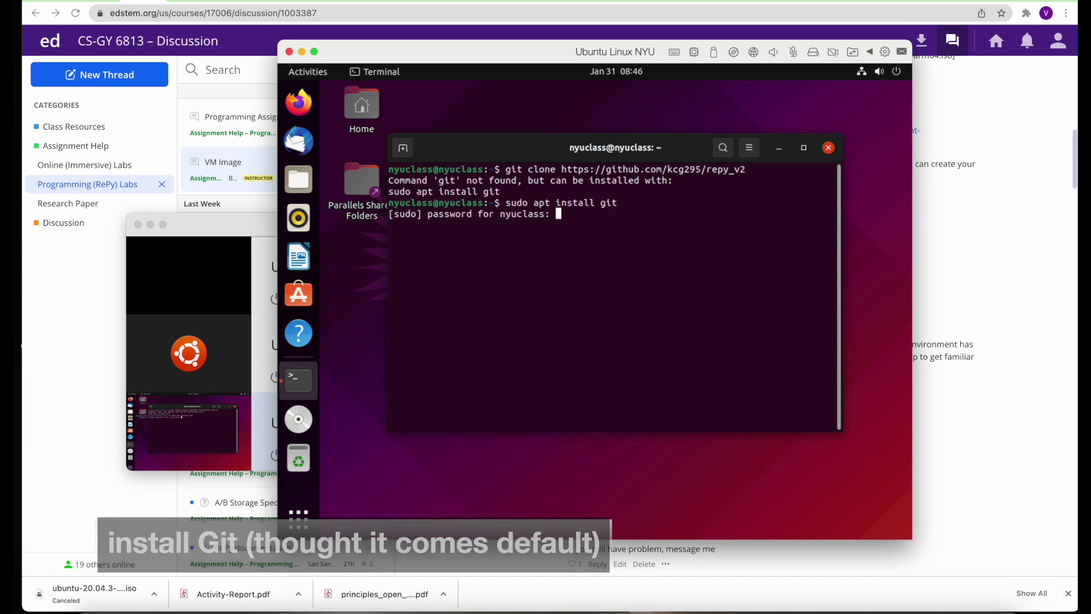
key(Return)
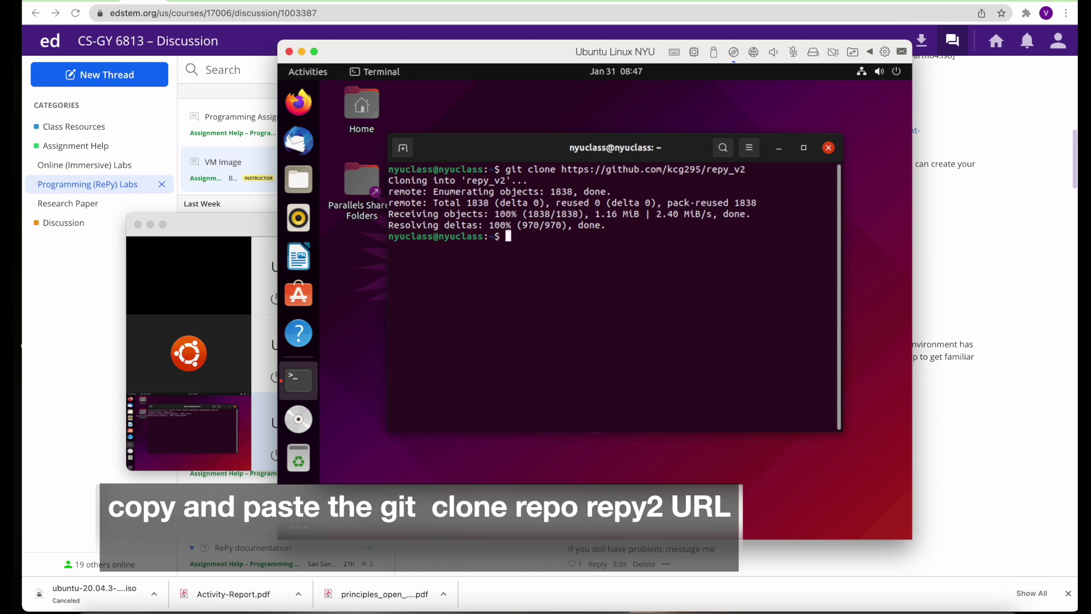
Show the current folder with pwd and list the home folder with ls -ltr
text(pwd)
key(Return)
text(ls -ltr)
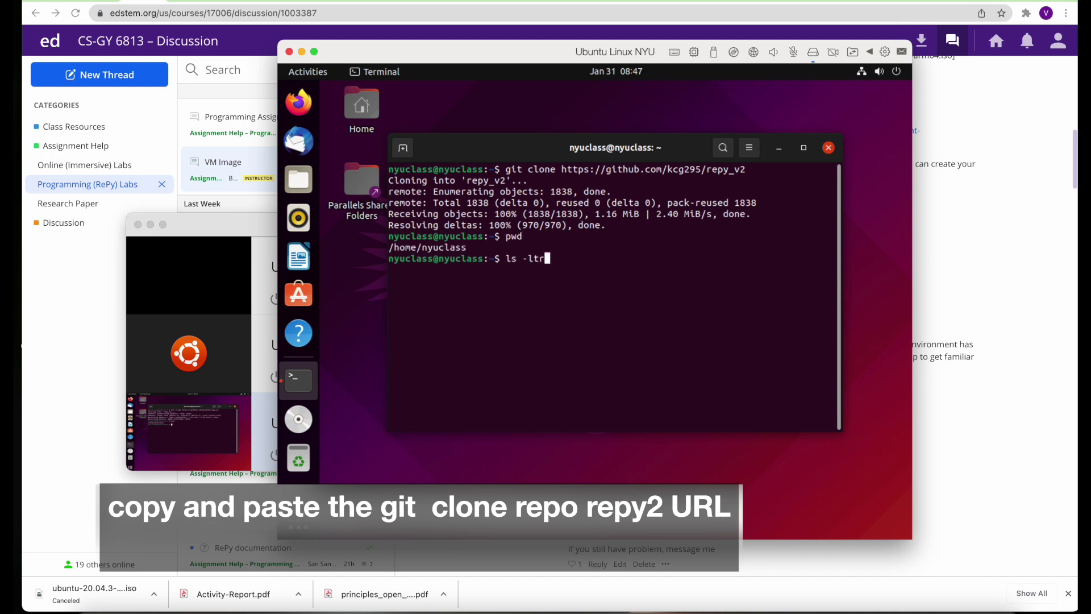
key(Return)
Change into repy_v2, clear the terminal, and confirm the path /home/nyuclass/repy_v2
text(cd re)
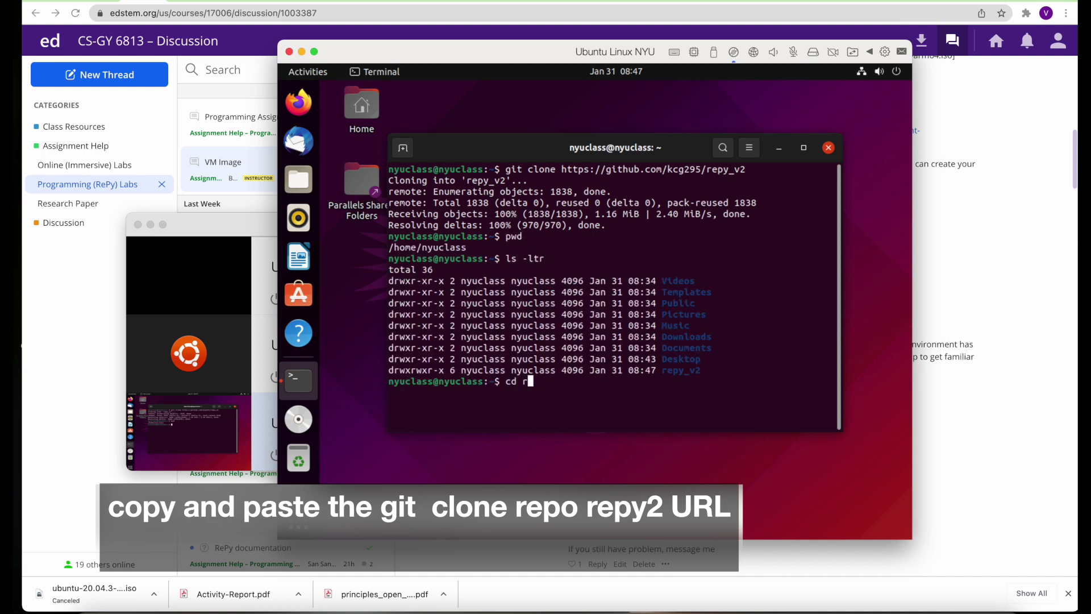
key(Tab)
key(Return)
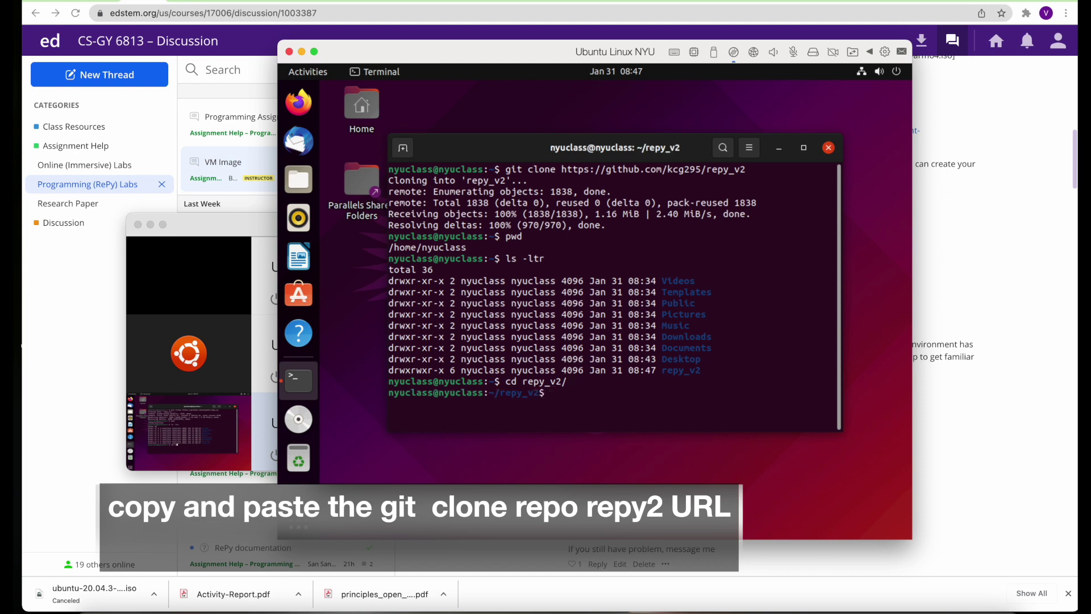
text(clear)
key(Return)
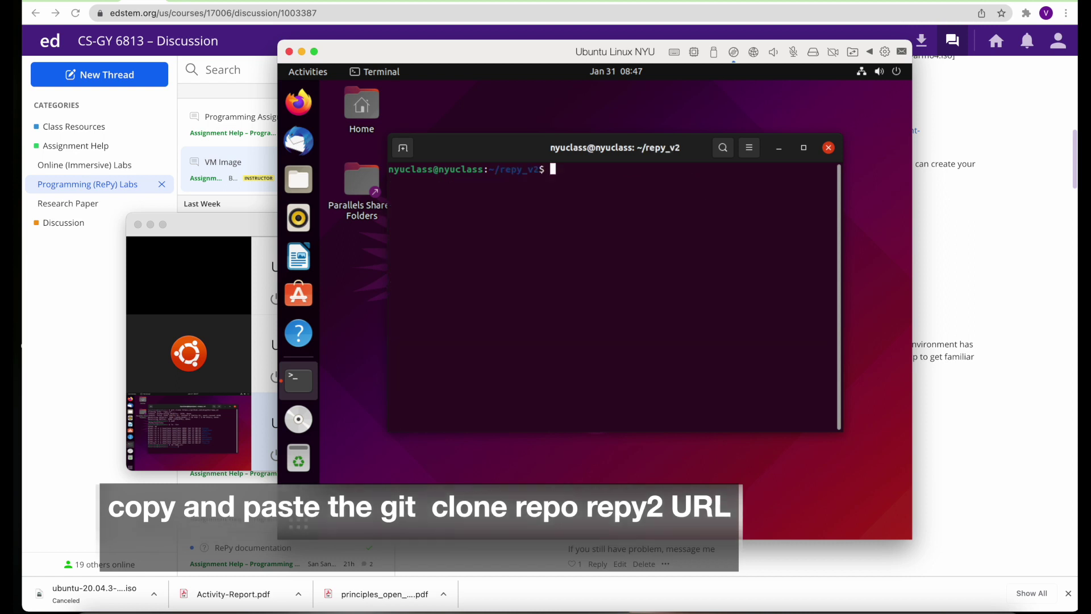
text(pwd)
key(Return)
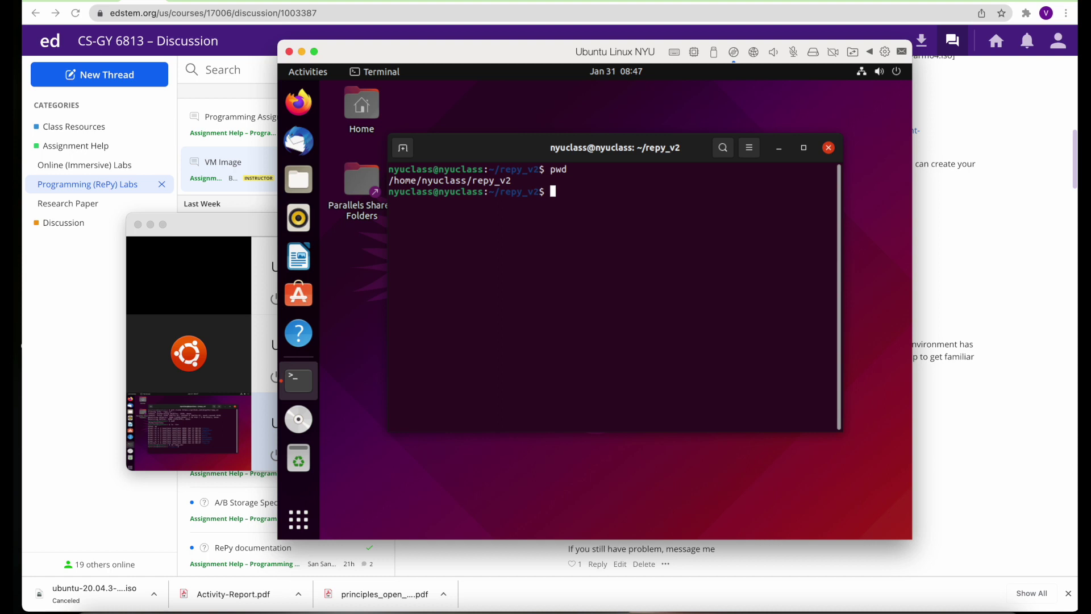
Enter the repy_v2 scripts folder with cd scripts/
click(930, 264)
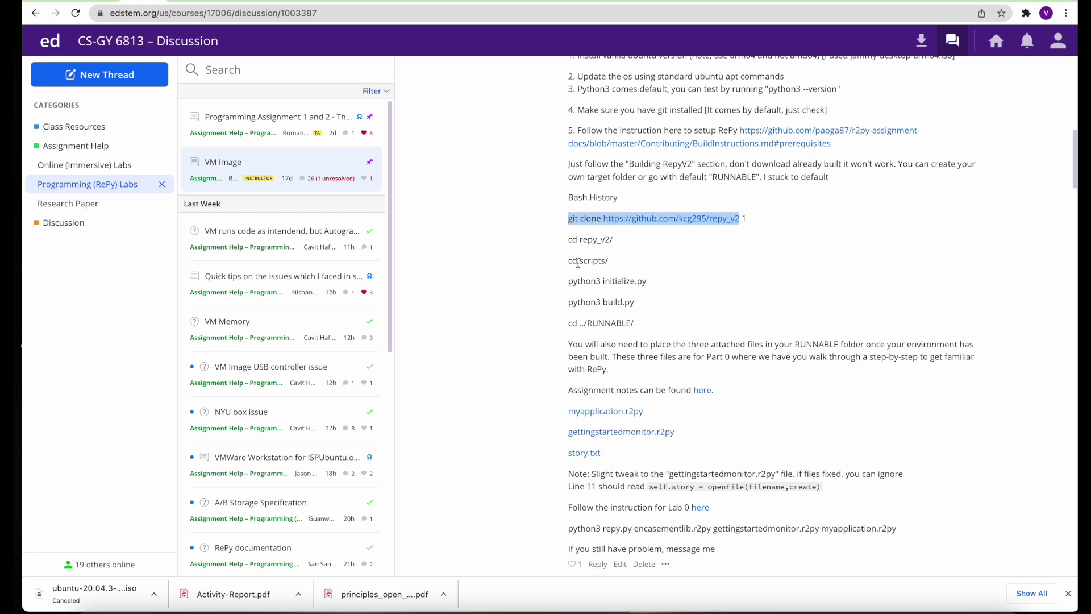
drag(571, 261, 609, 262)
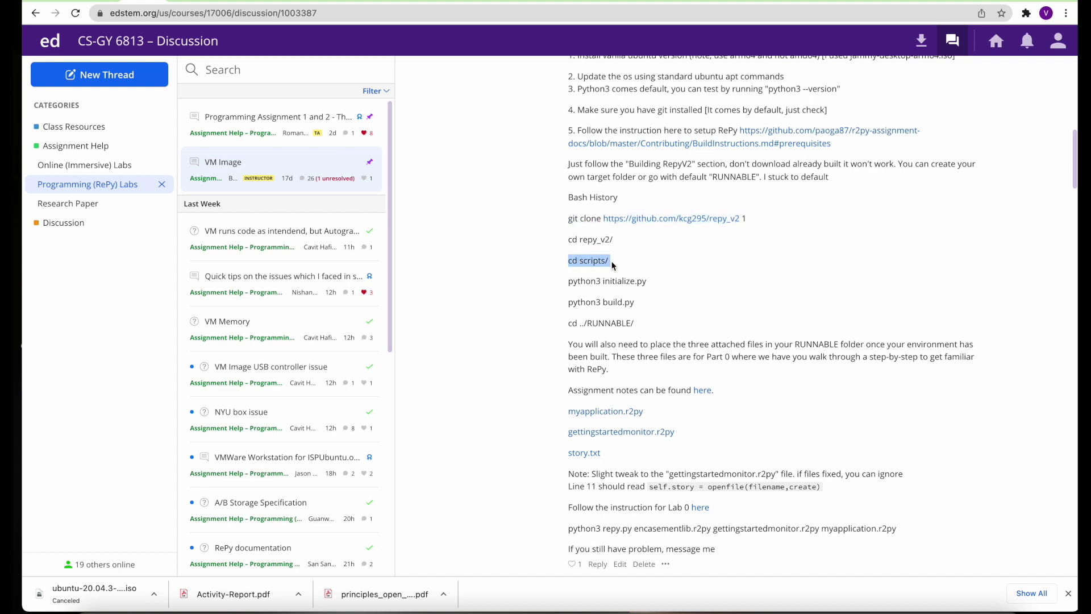
key(super+Tab)
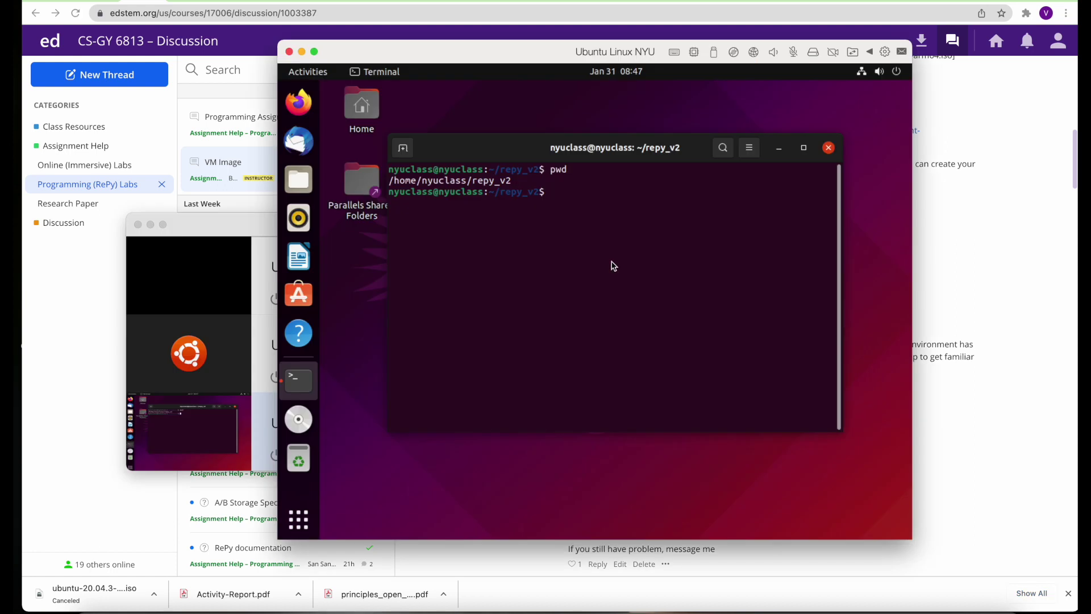
text(cd scripts/)
key(Return)
Copy python3 initialize.py from the post and run it in the VM terminal
key(super+Tab)
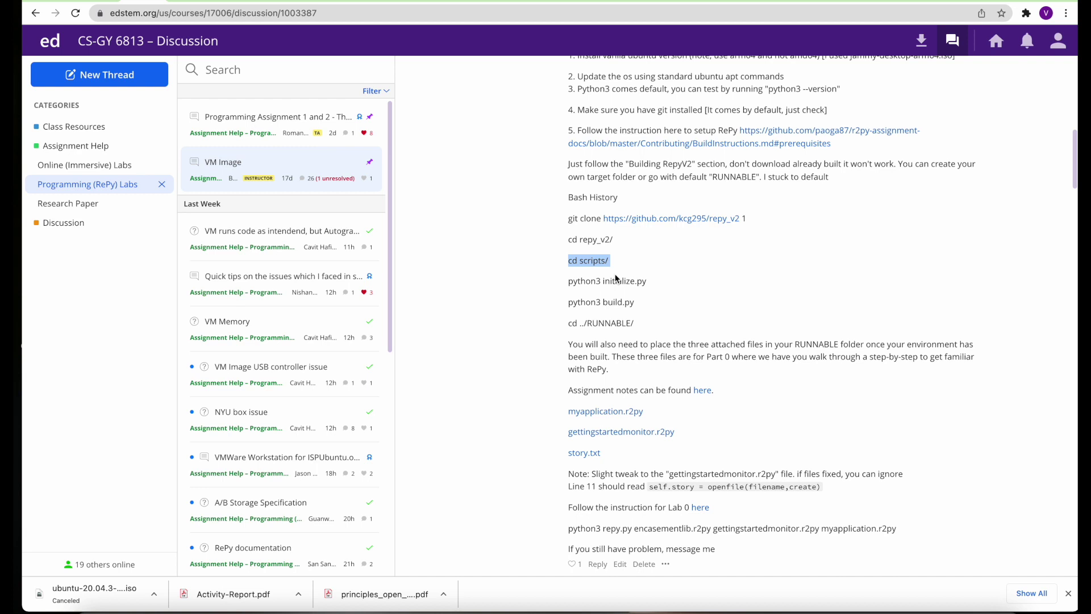
drag(569, 280, 645, 280)
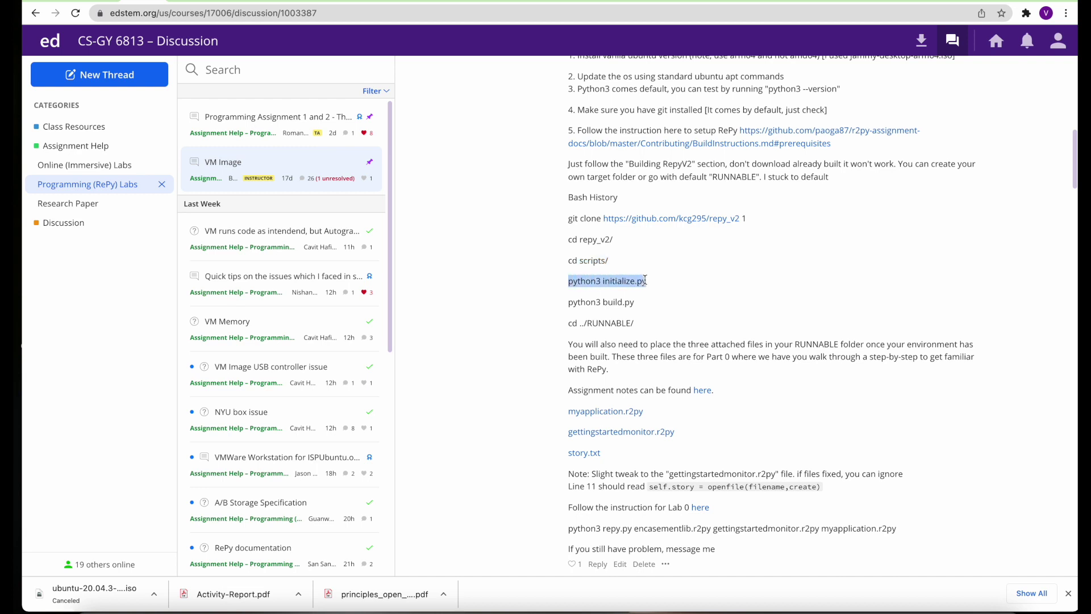
right_click(631, 282)
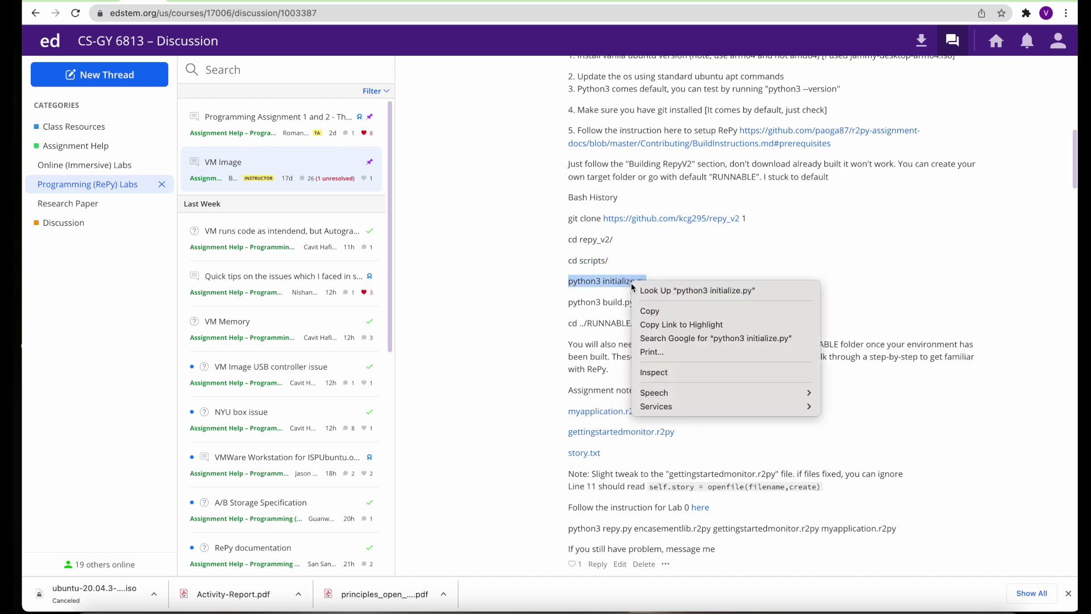
click(649, 312)
key(super+Tab)
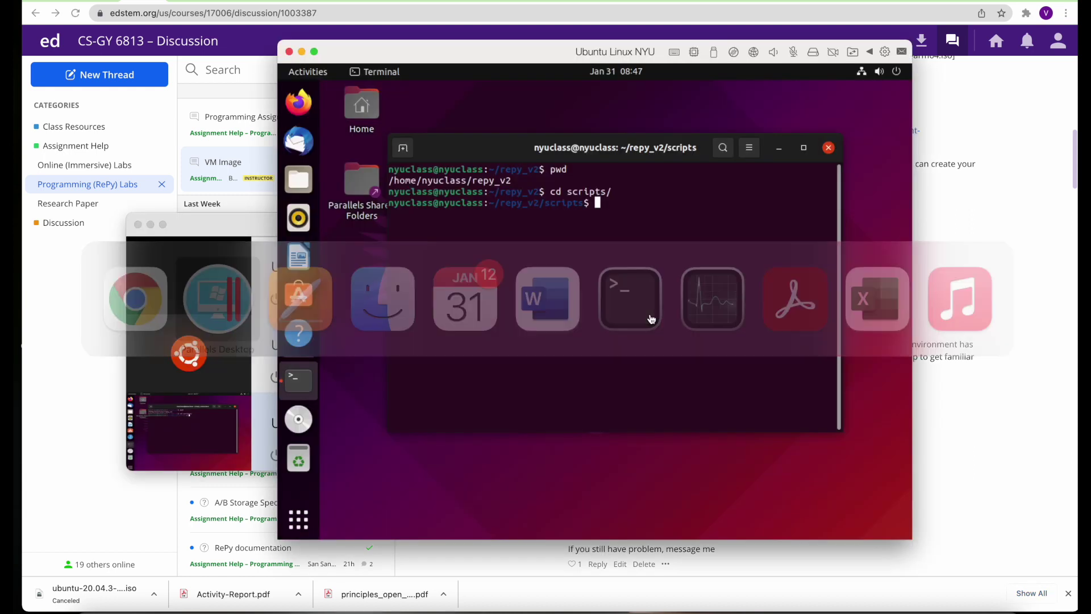
right_click(619, 268)
click(651, 315)
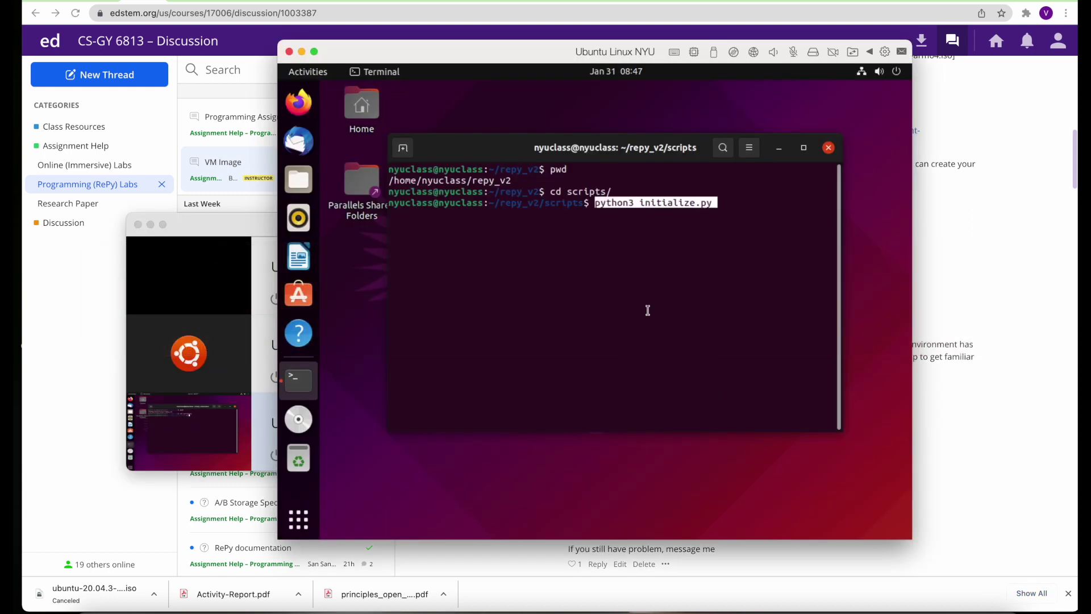
key(Return)
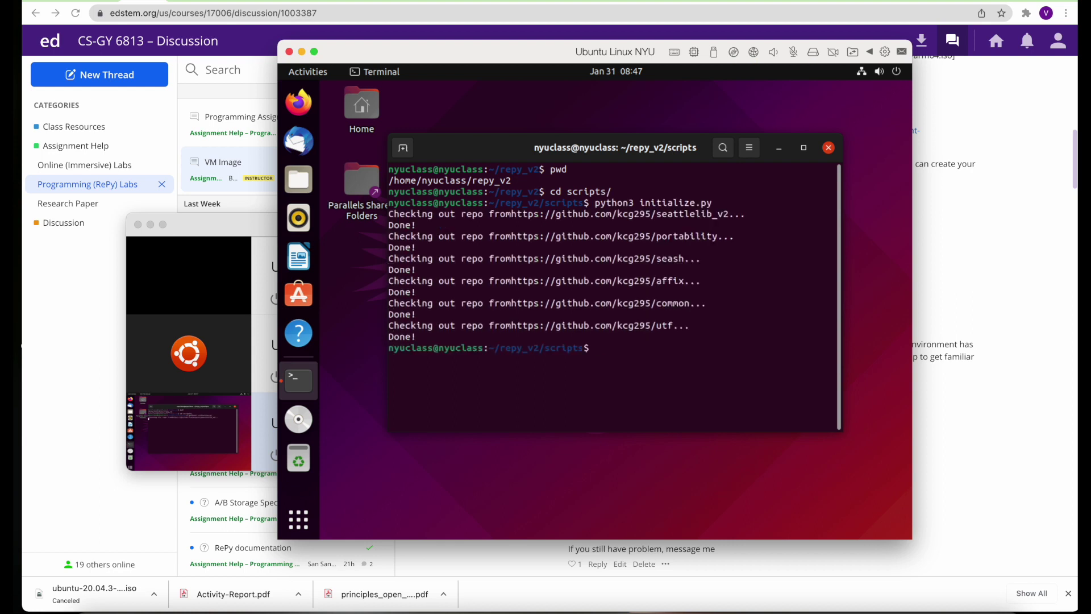
Copy python3 build.py from the post and run it to build RepyV2
key(super+Tab)
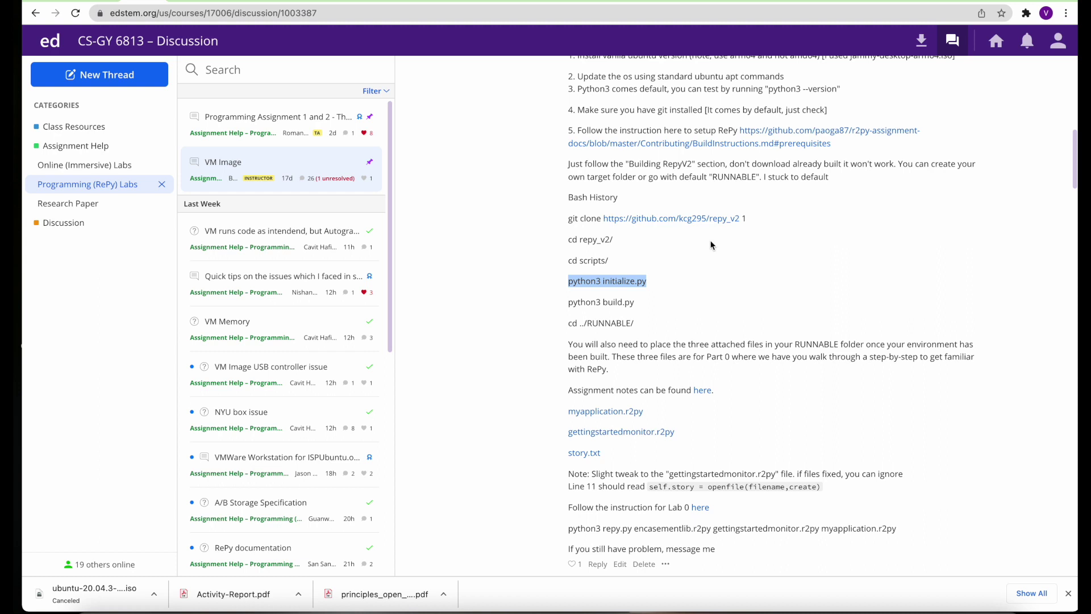
drag(571, 304, 635, 305)
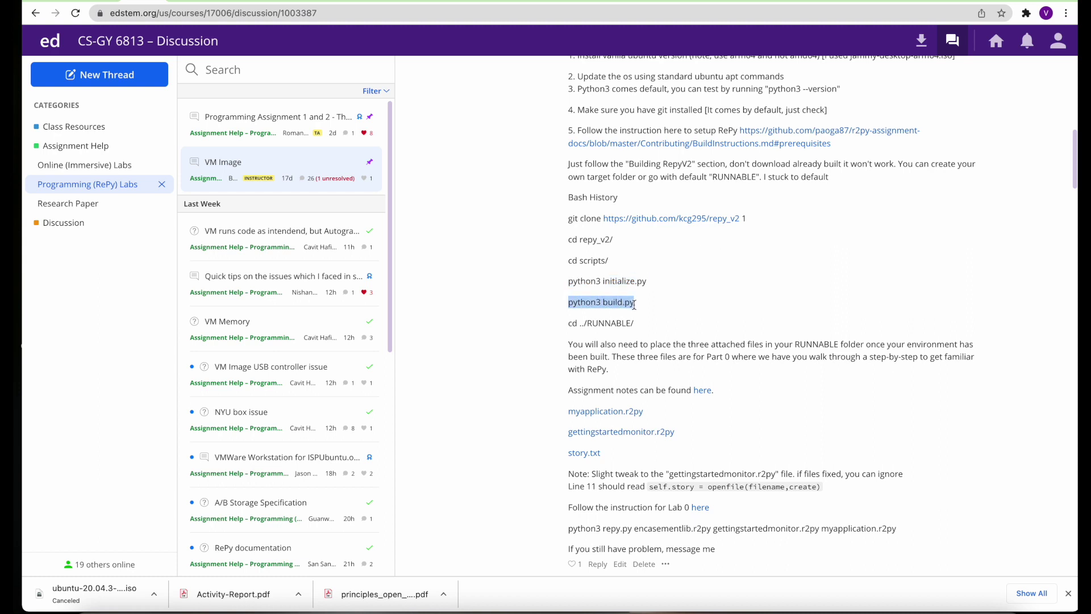
right_click(623, 305)
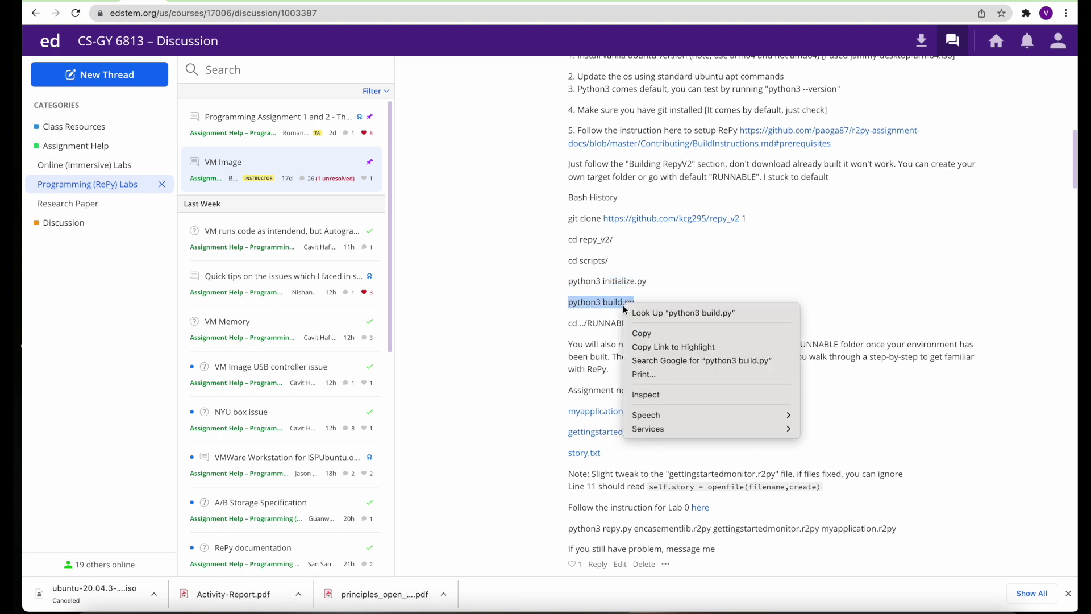
click(640, 332)
key(super+Tab)
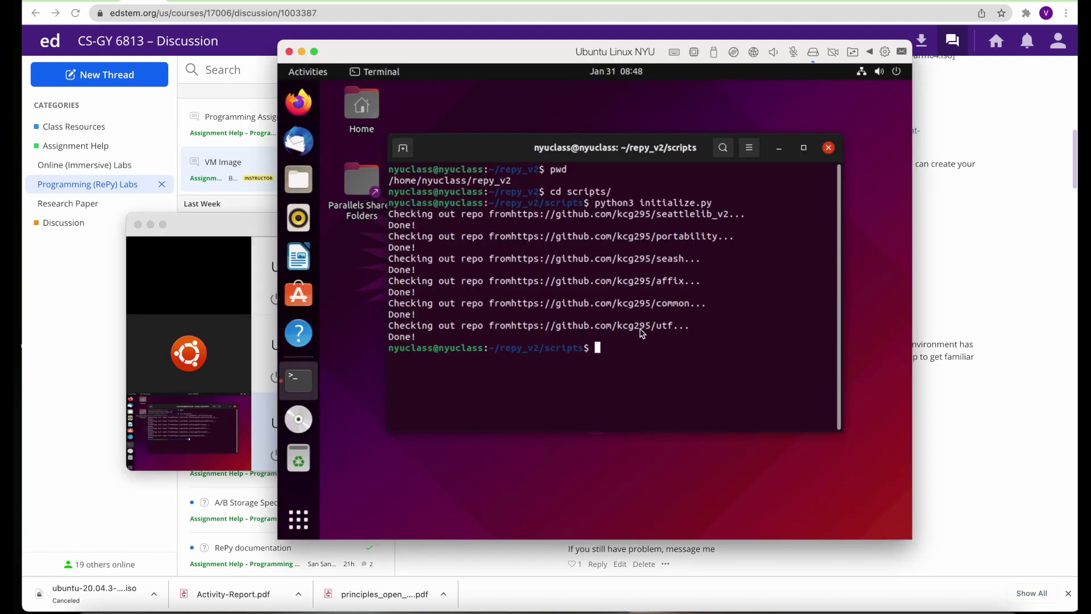
right_click(629, 344)
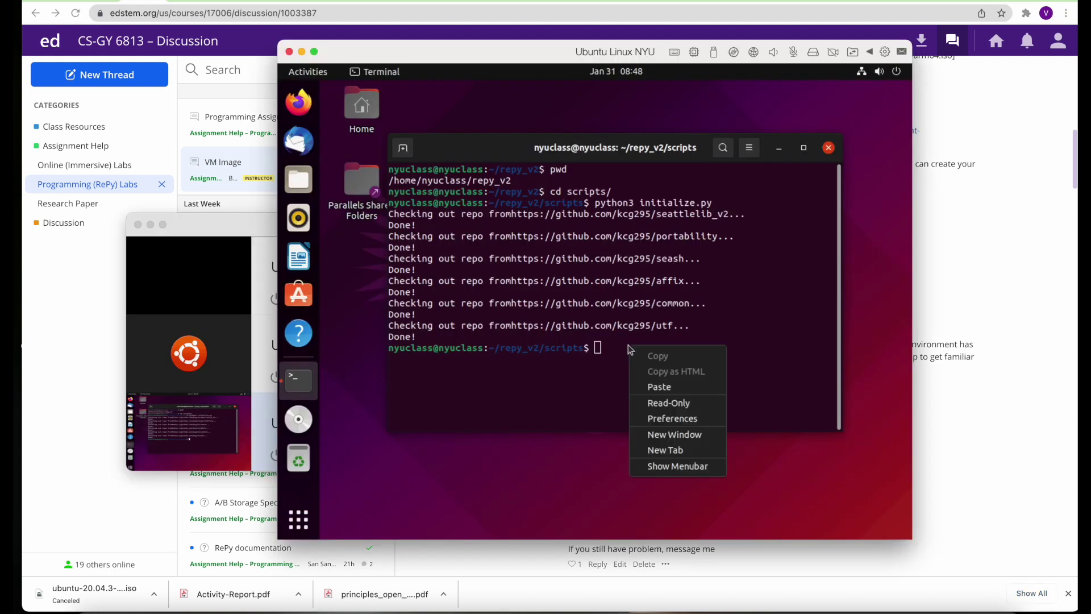
click(649, 383)
key(Return)
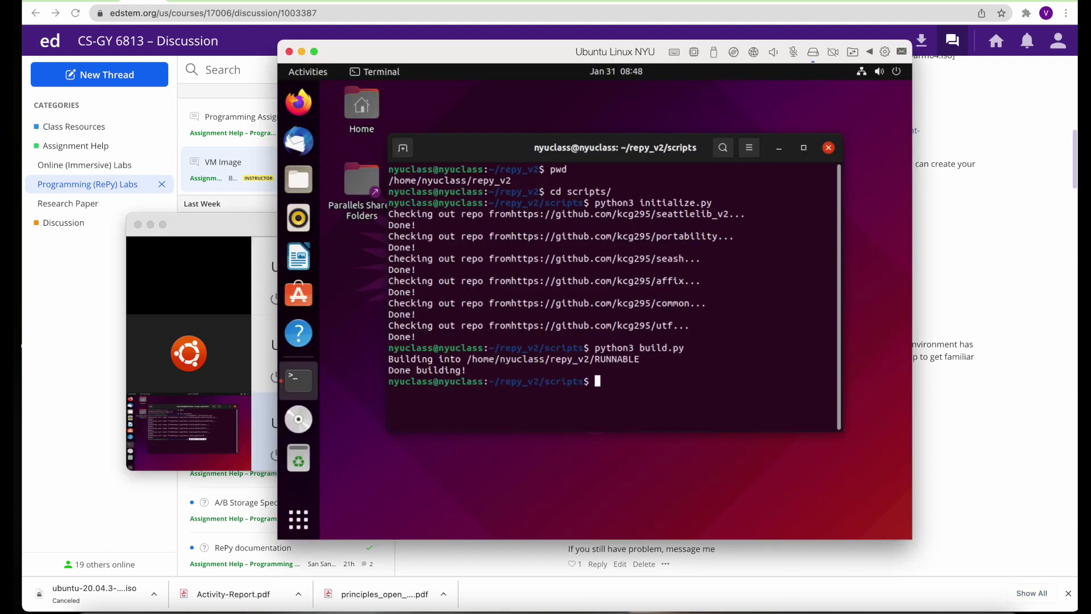
Paste cd ../RUNNABLE/ from the post at the terminal prompt
key(super+Tab)
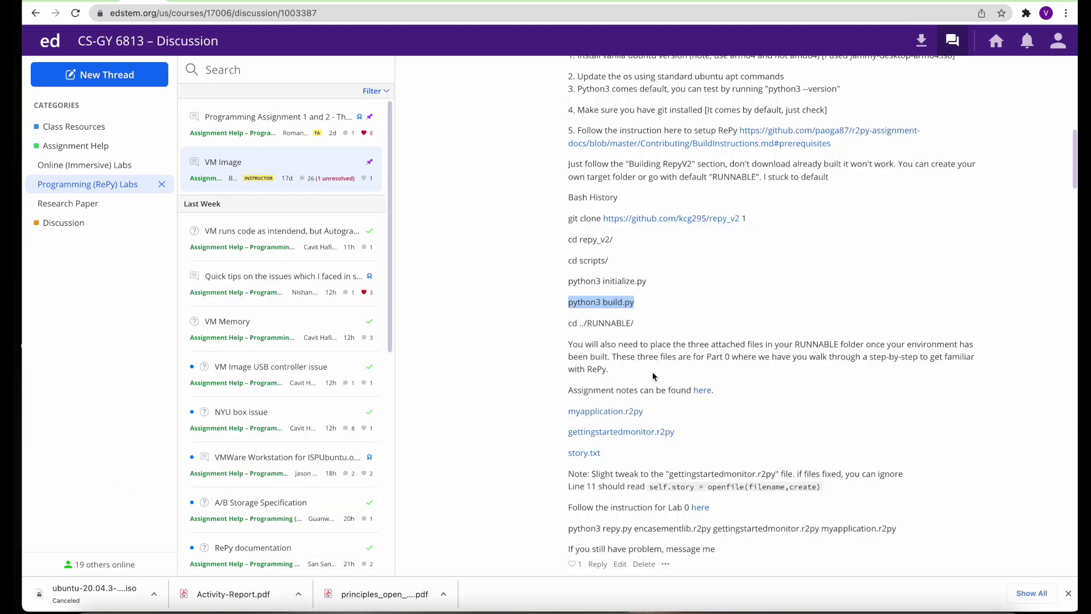
drag(568, 324, 638, 332)
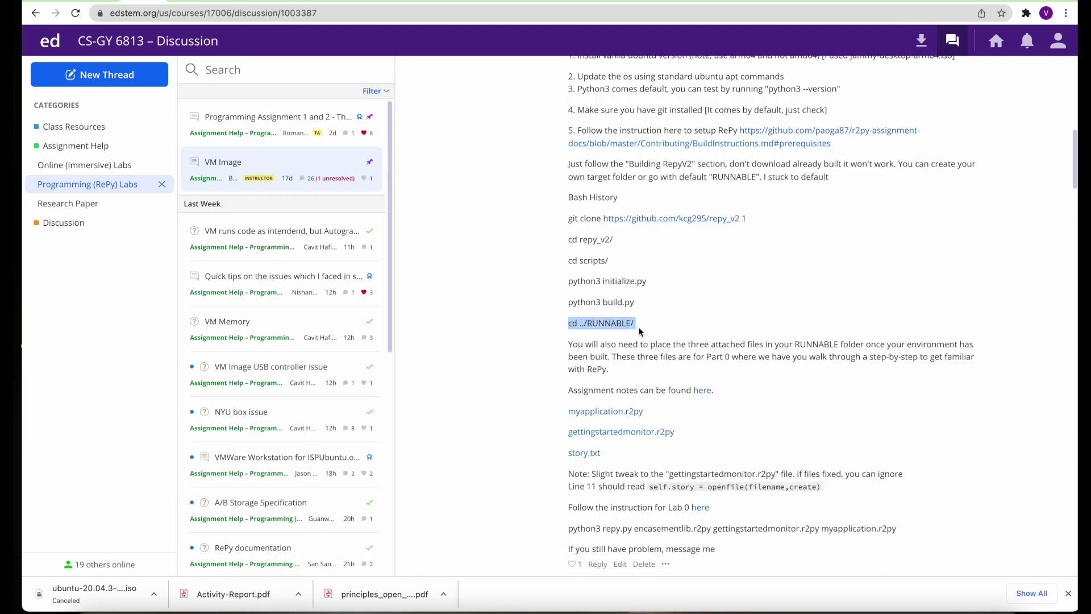
key(super+Tab)
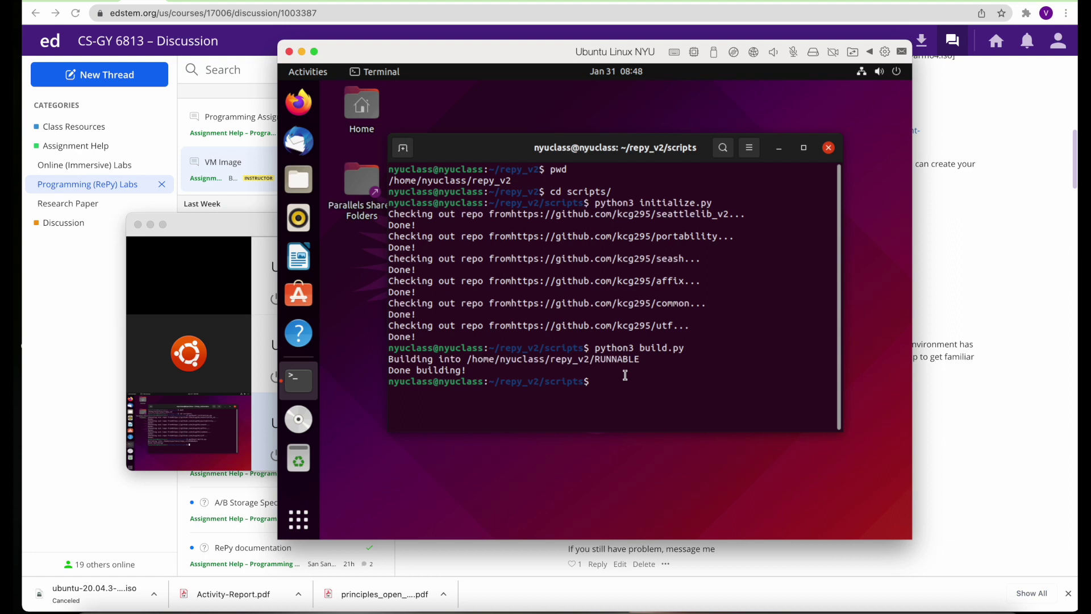
right_click(628, 378)
click(649, 418)
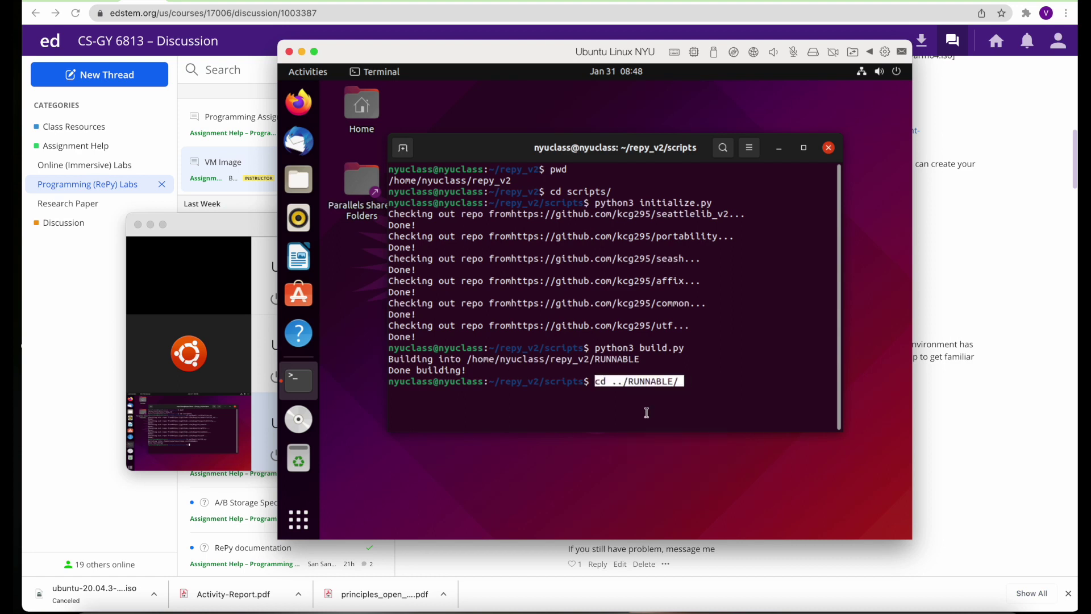
Enter the RUNNABLE folder and copy the myapplication.r2py link address from the post
key(Return)
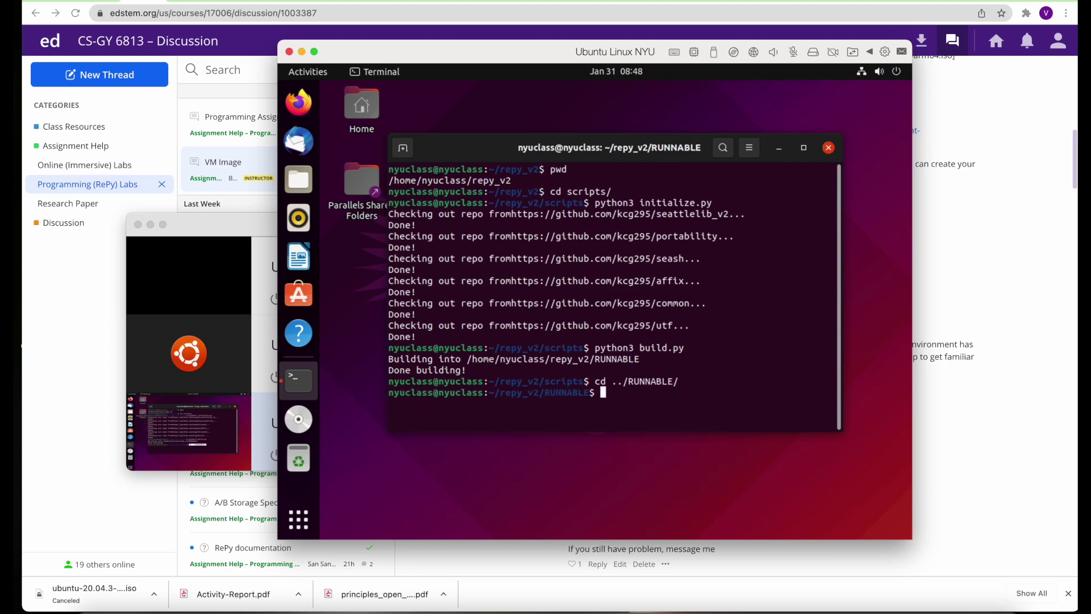
key(super+Tab)
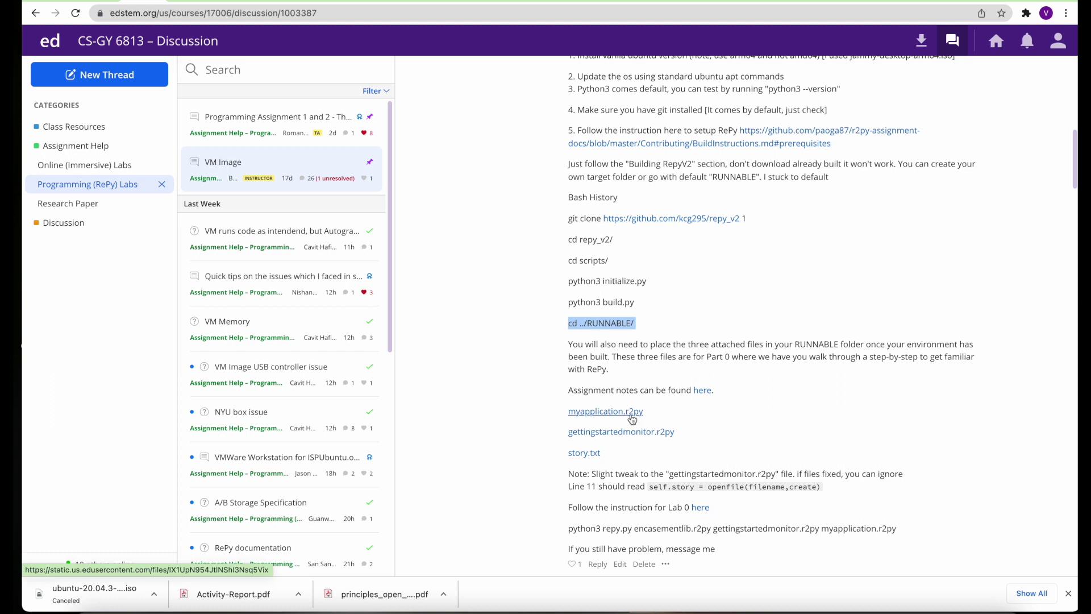
right_click(634, 417)
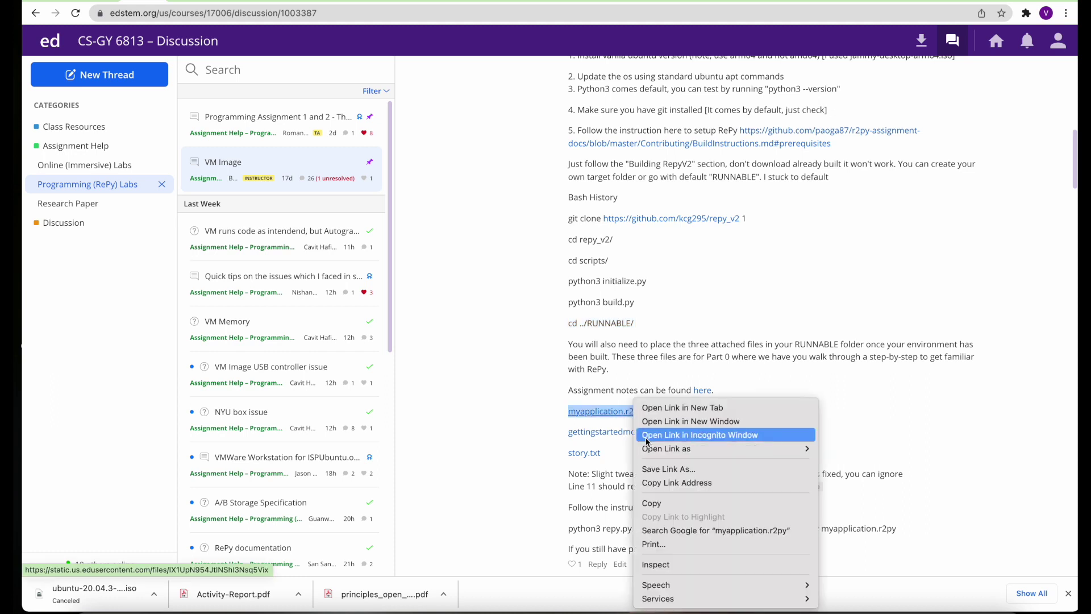
click(664, 484)
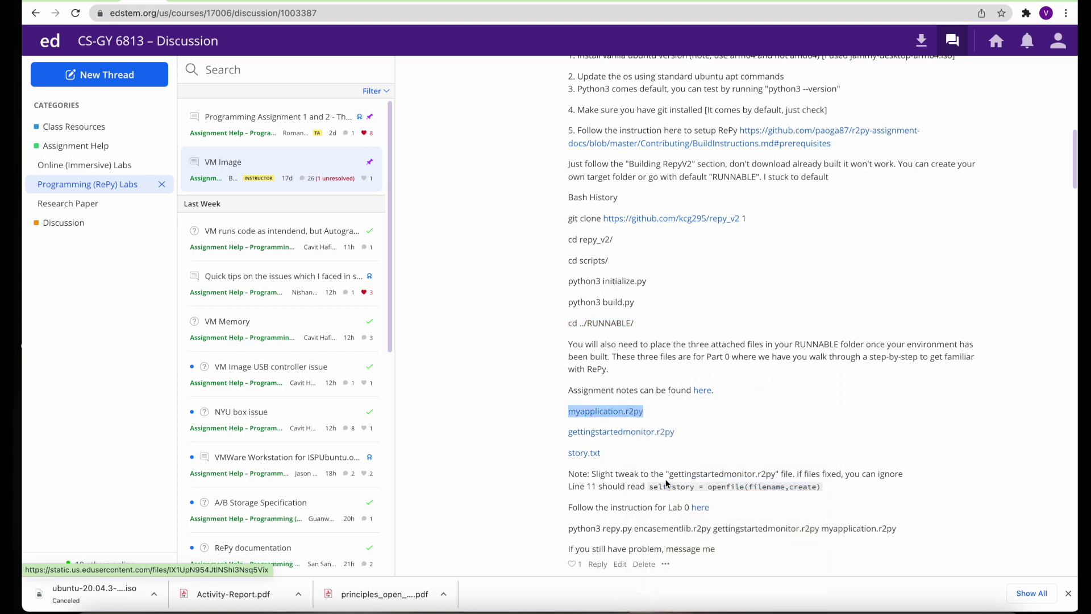
Download myapplication.r2py in the VM's Firefox by pasting its address and saving
key(super+Tab)
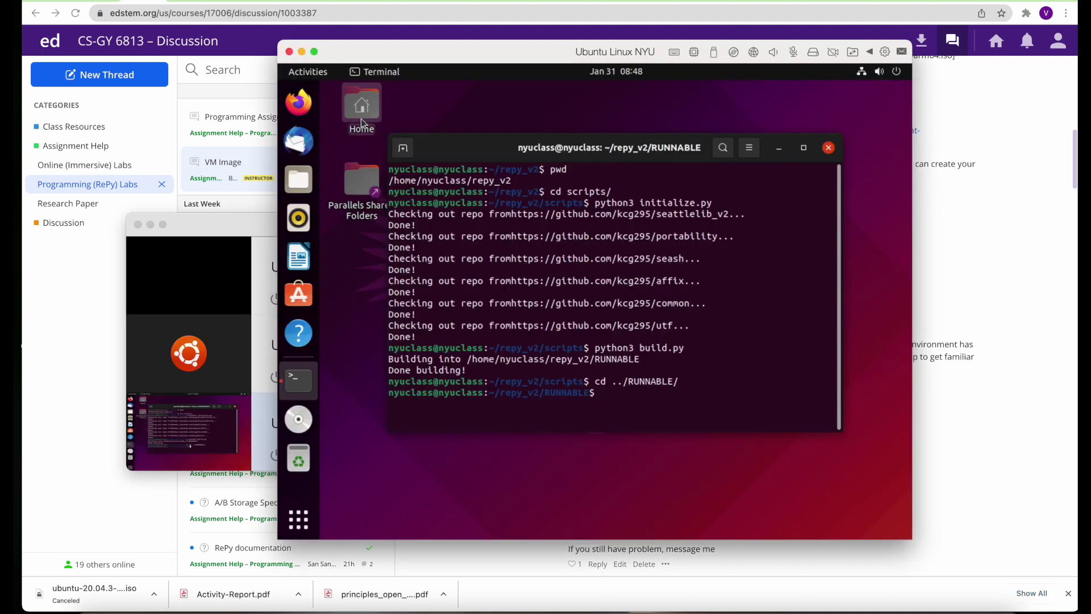
click(302, 106)
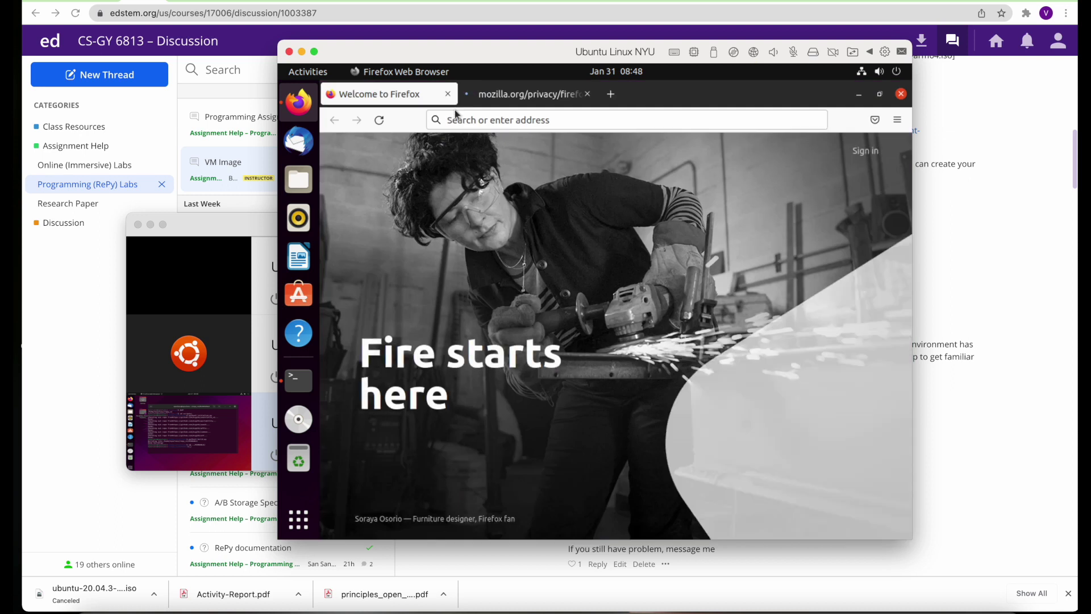
click(466, 123)
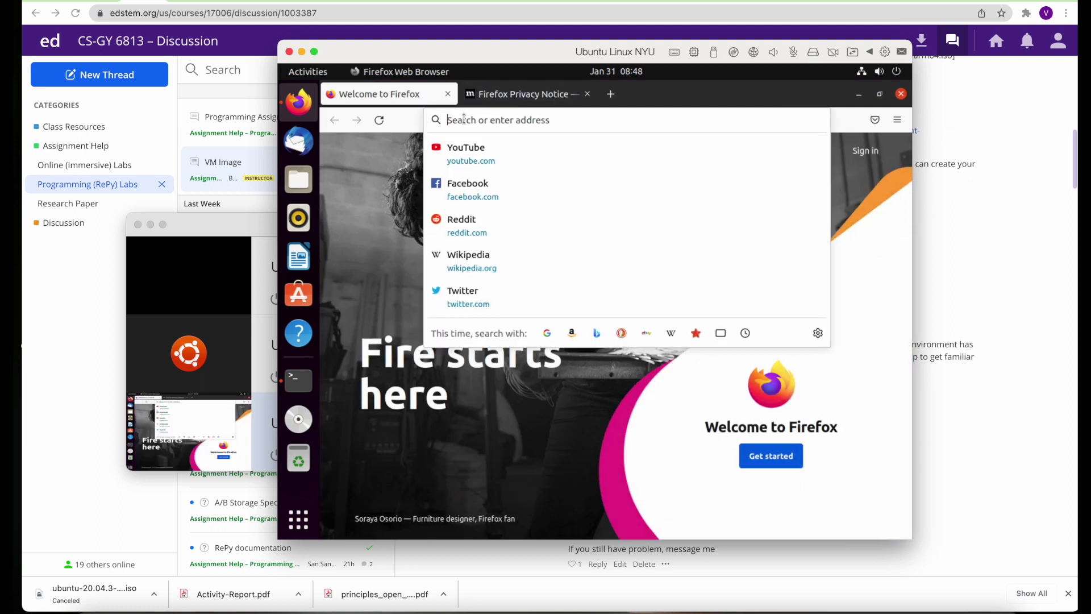
key(ctrl+v)
key(Return)
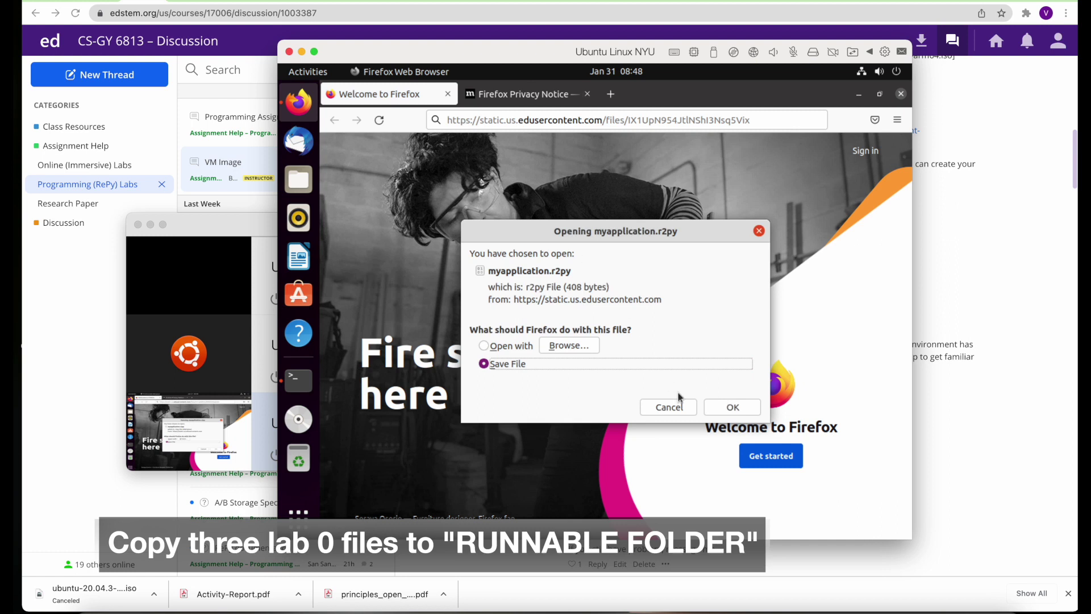
click(739, 415)
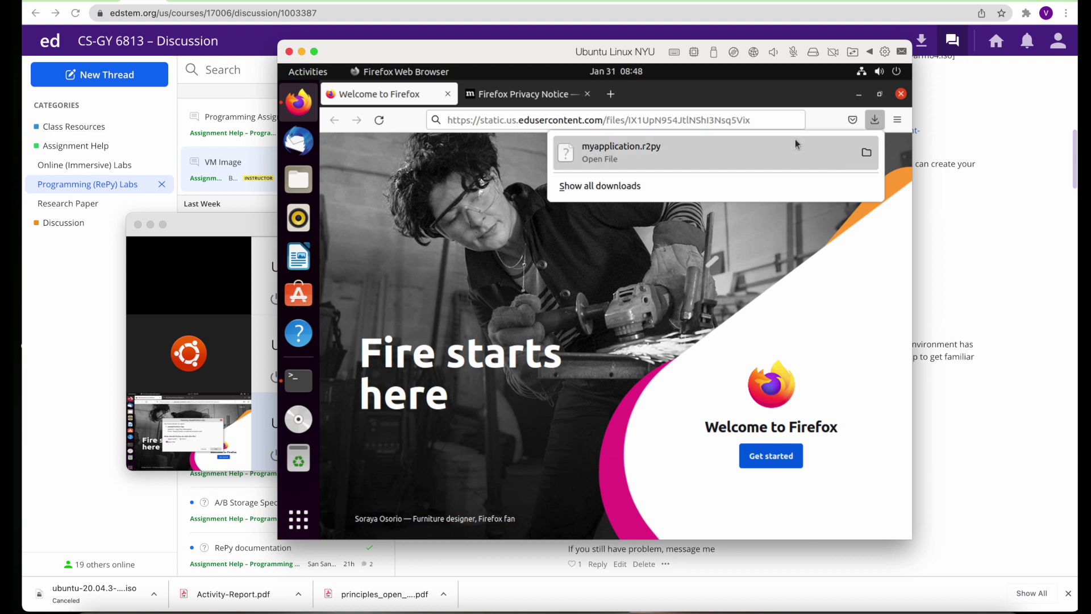
Download gettingstartedmonitor.r2py via its copied link in VM Firefox, then select the story.txt link
click(988, 489)
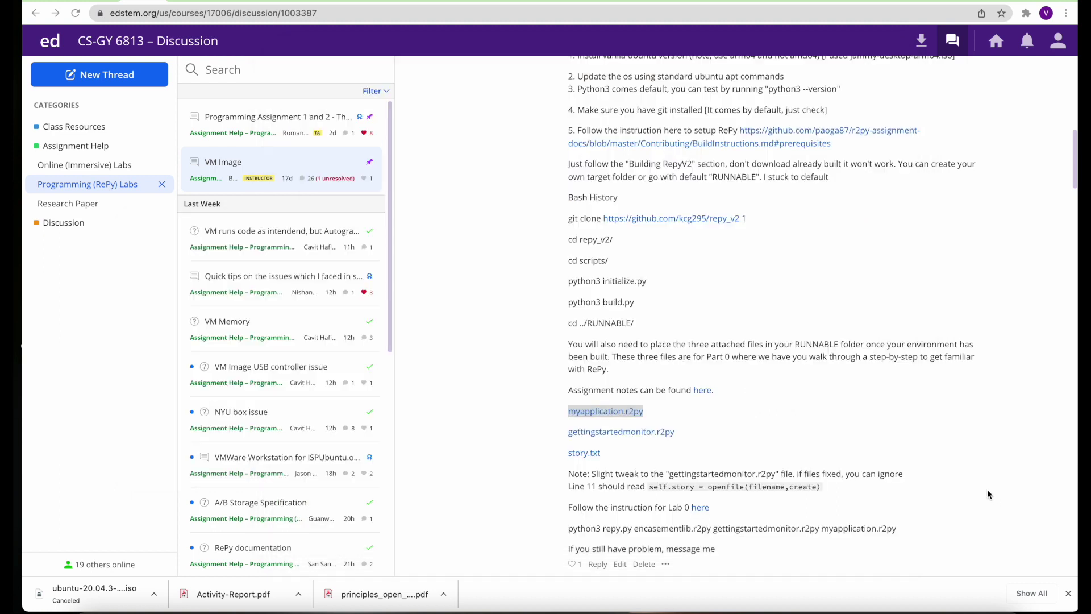
right_click(654, 434)
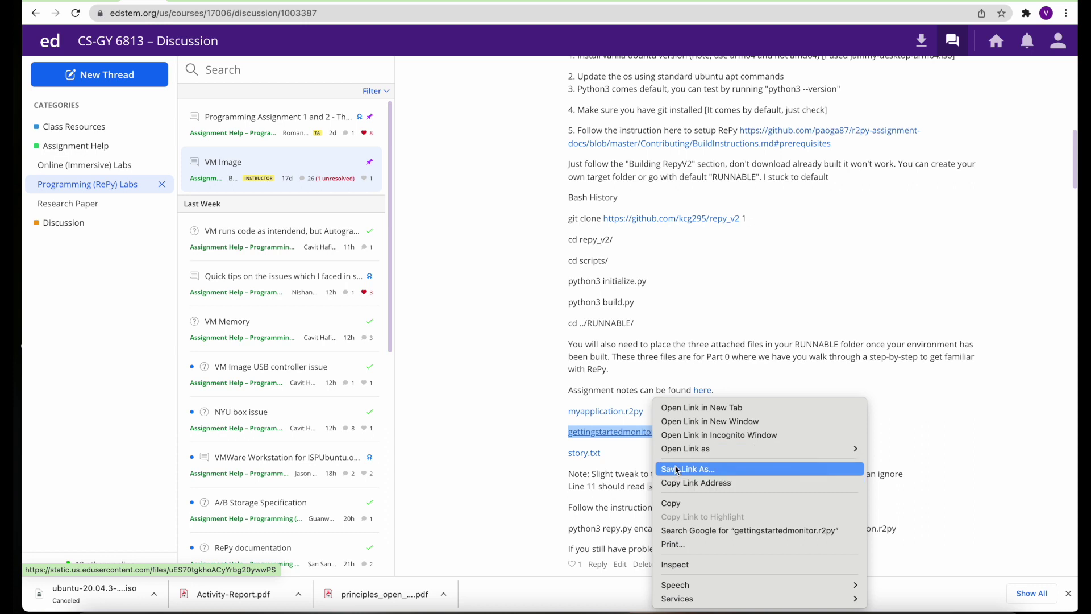
click(680, 482)
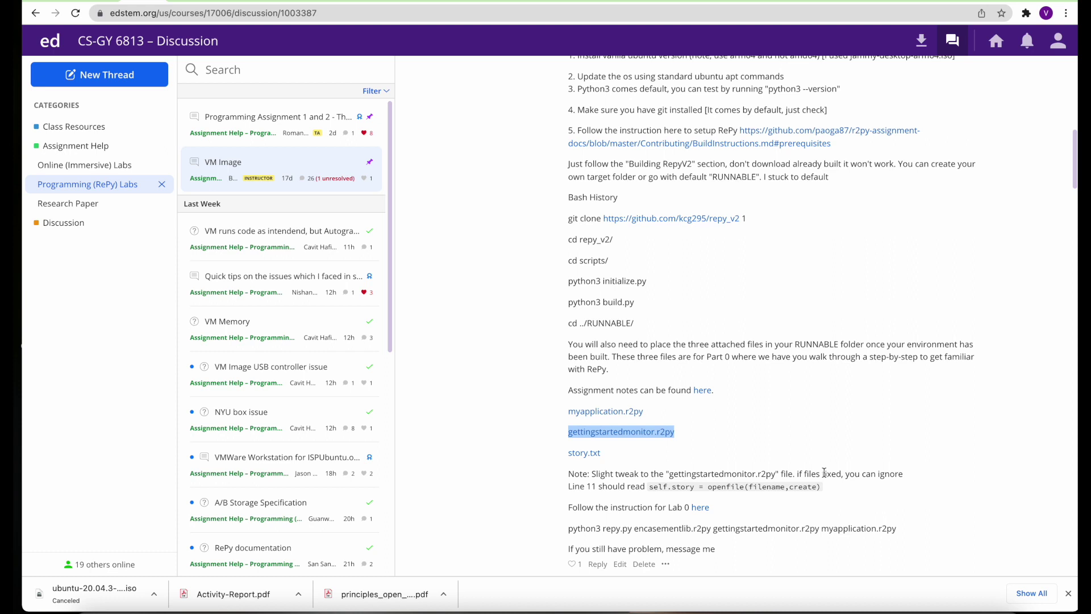
key(super+Tab)
click(769, 113)
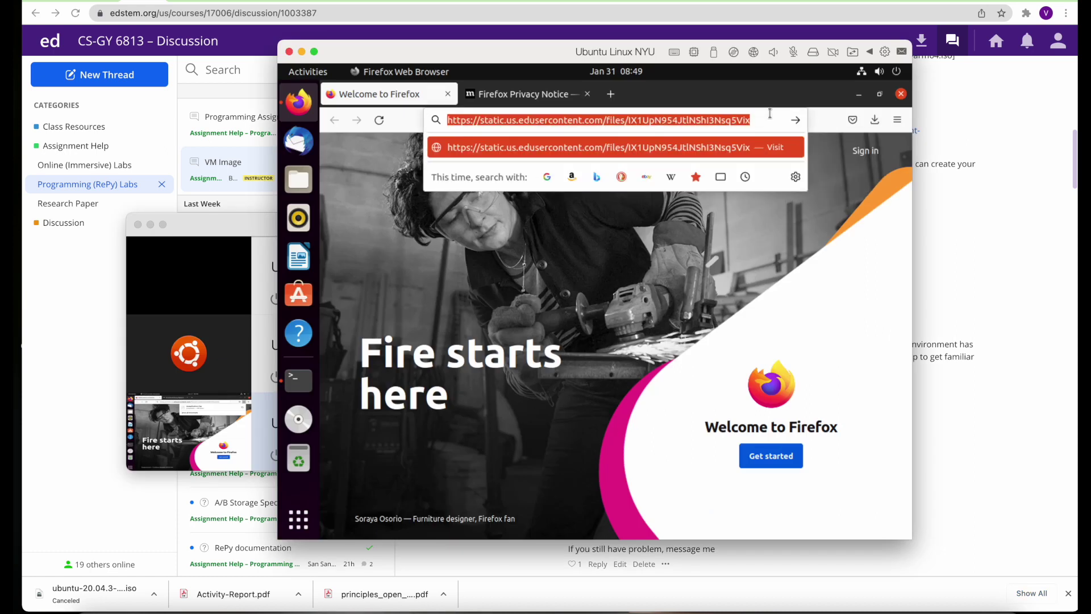
key(ctrl+v)
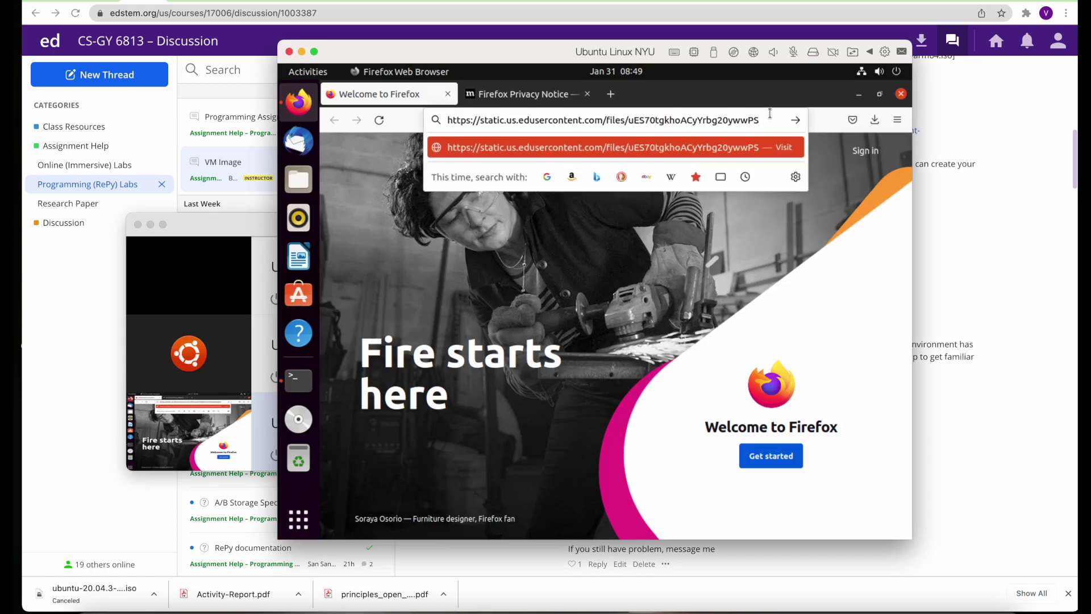
key(Return)
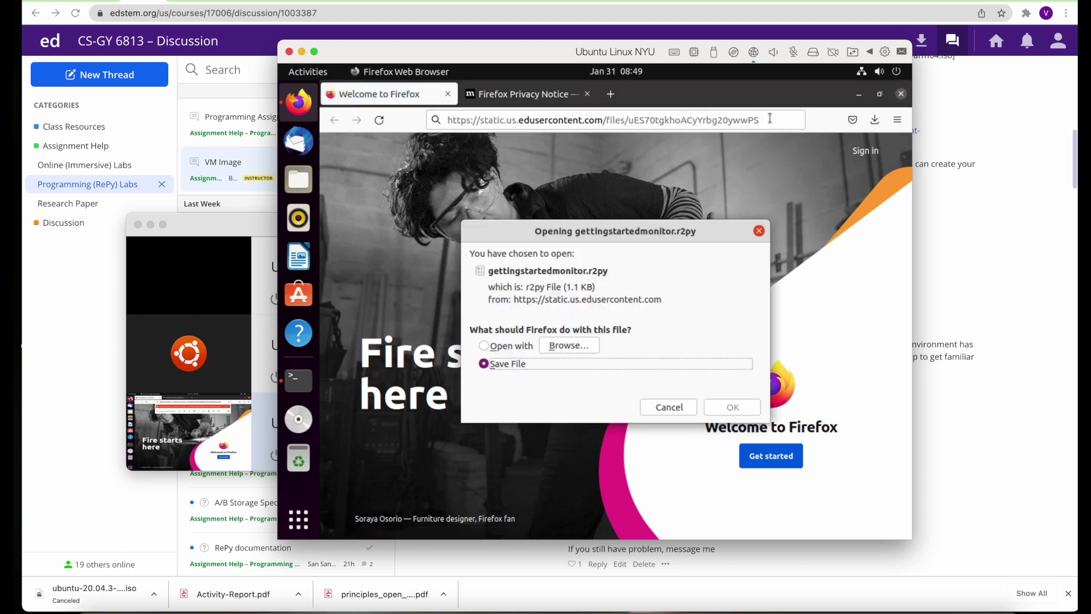
click(733, 404)
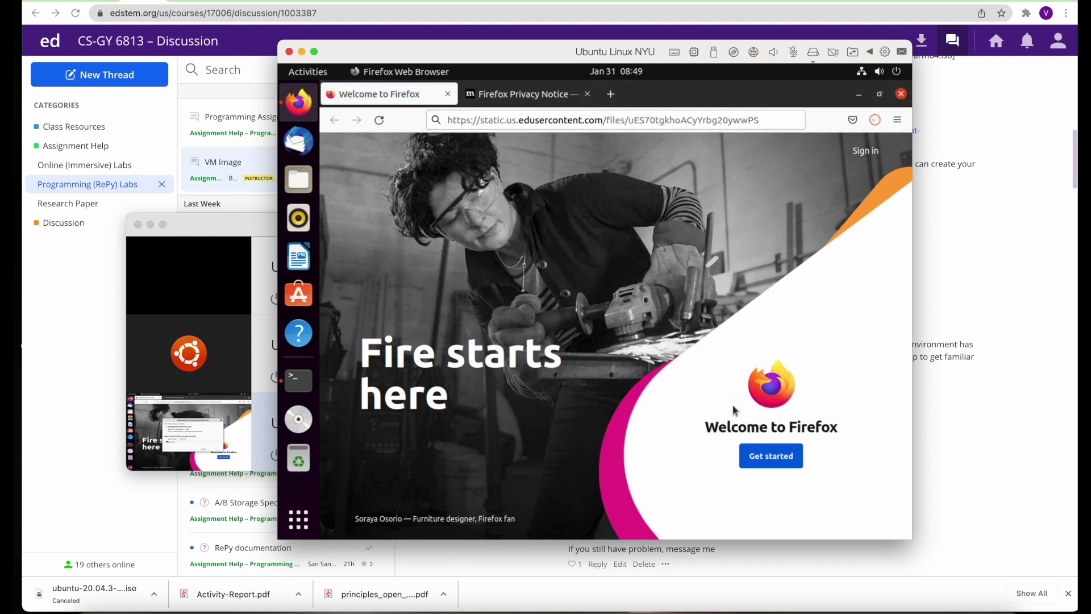
key(super+Tab)
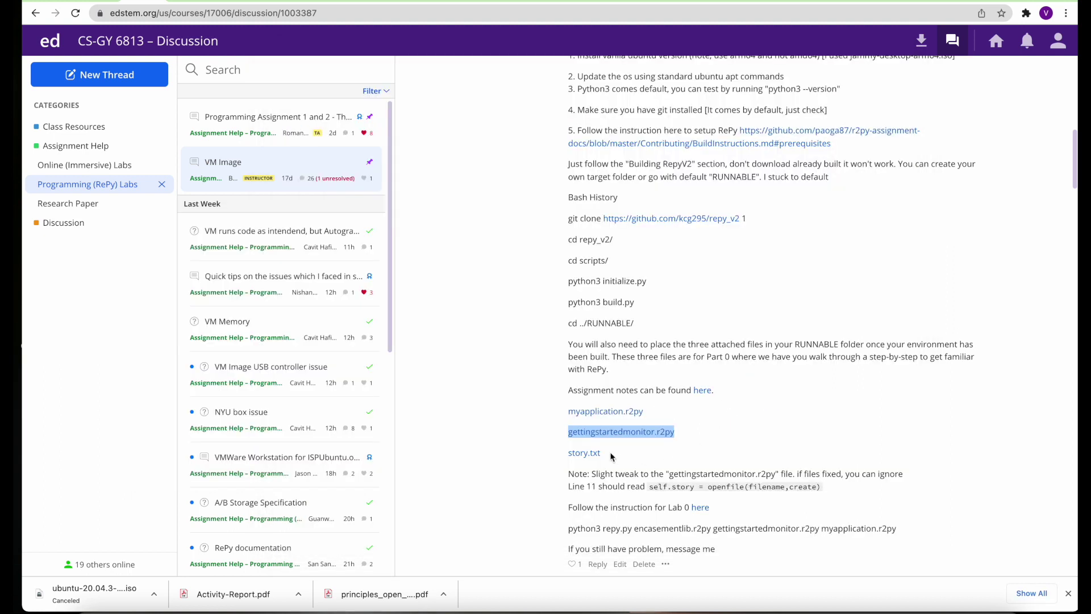
drag(612, 457, 568, 458)
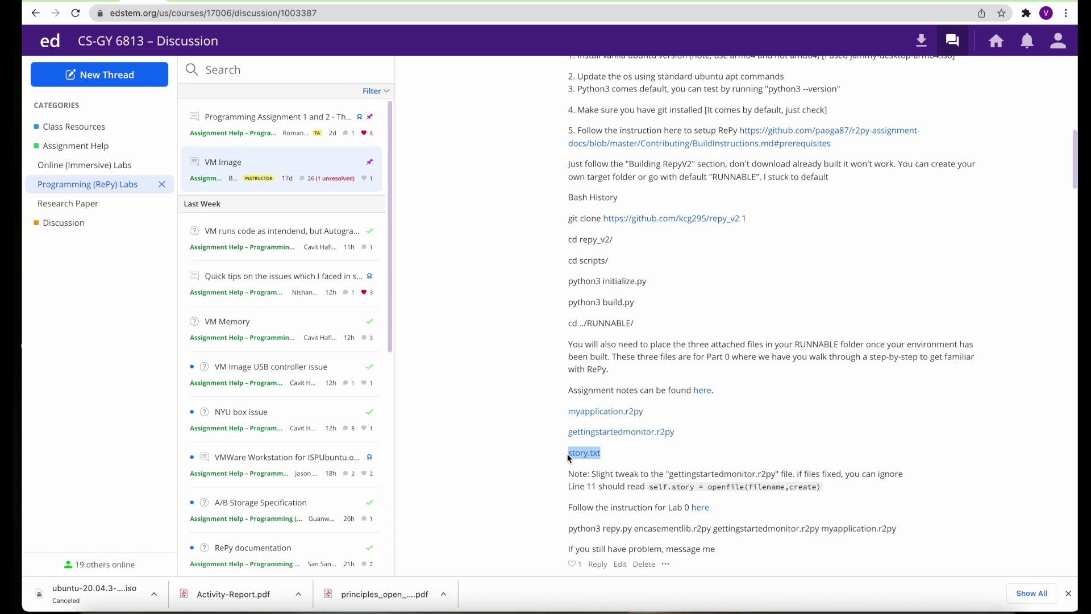
Open the story.txt link address in the VM's Firefox
key(super+Tab)
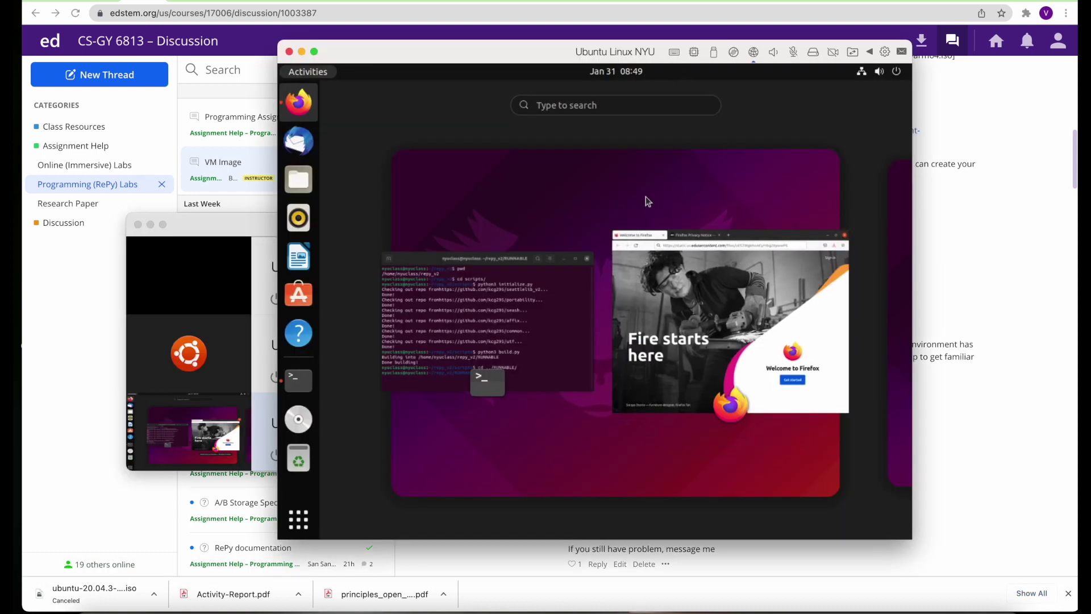
click(660, 238)
click(609, 120)
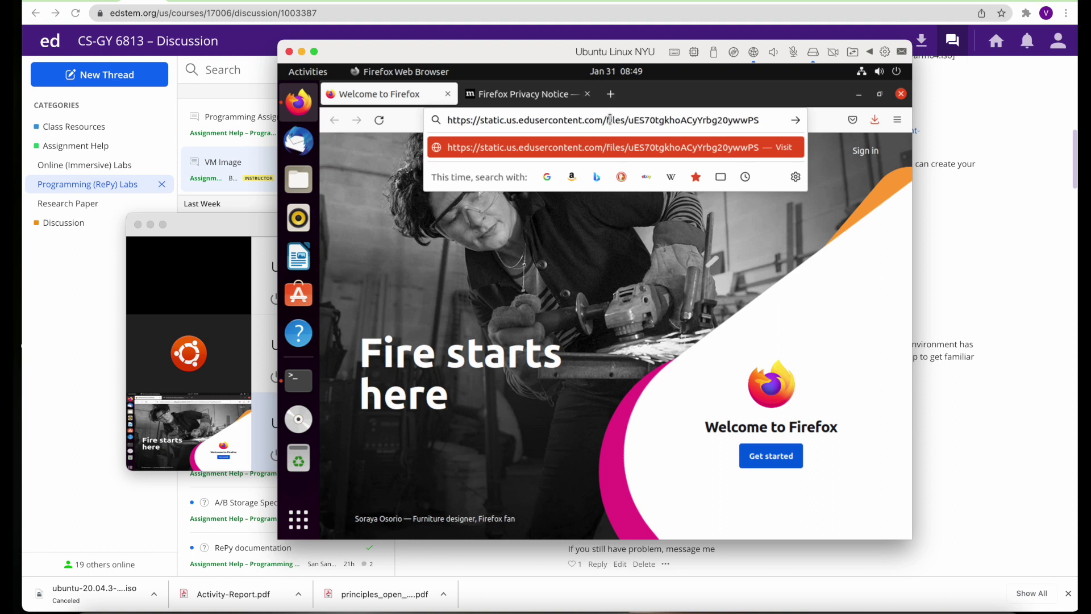
key(ctrl+a)
key(ctrl+v)
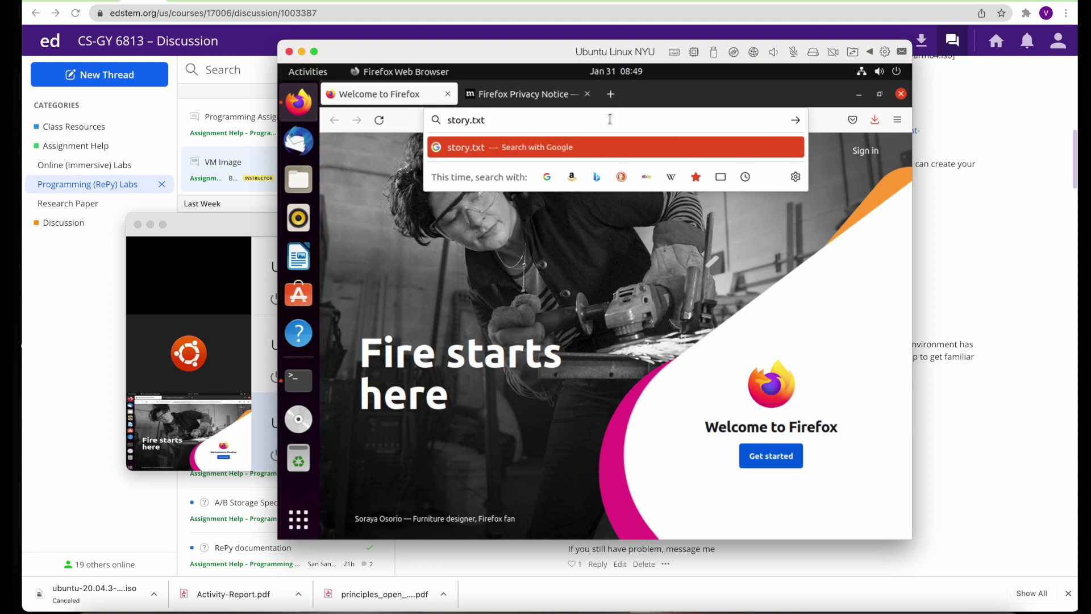
key(super+Tab)
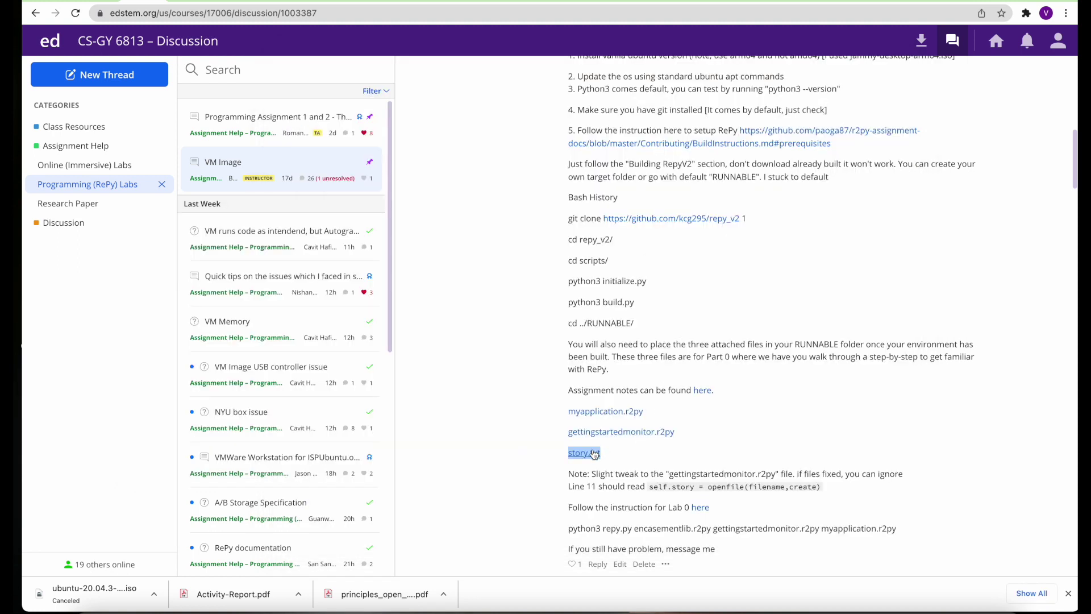
right_click(594, 454)
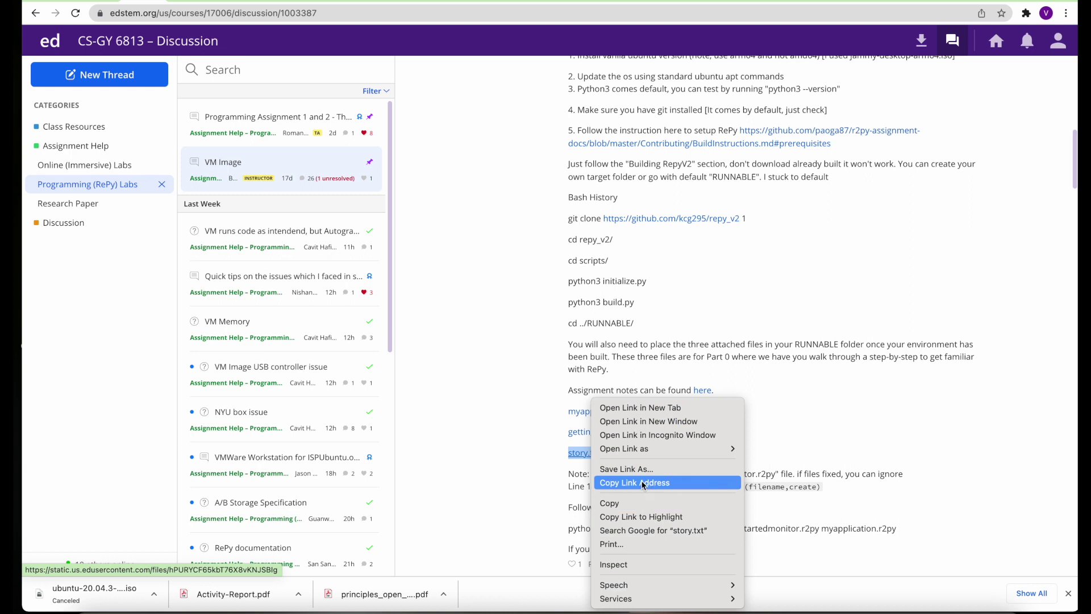
click(644, 483)
key(super+Tab)
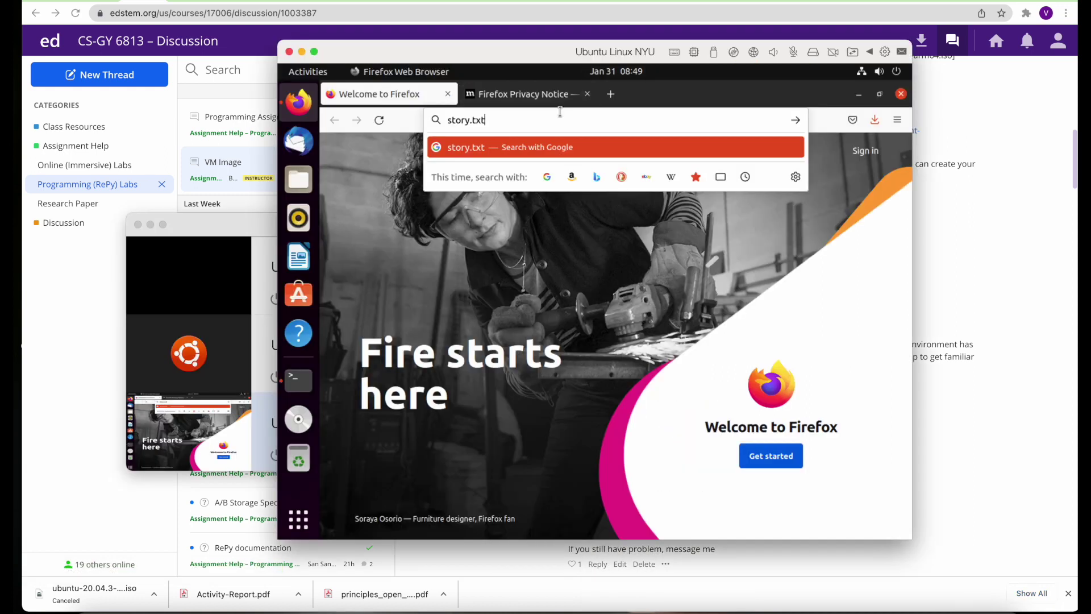
key(ctrl+a)
key(ctrl+v)
key(Return)
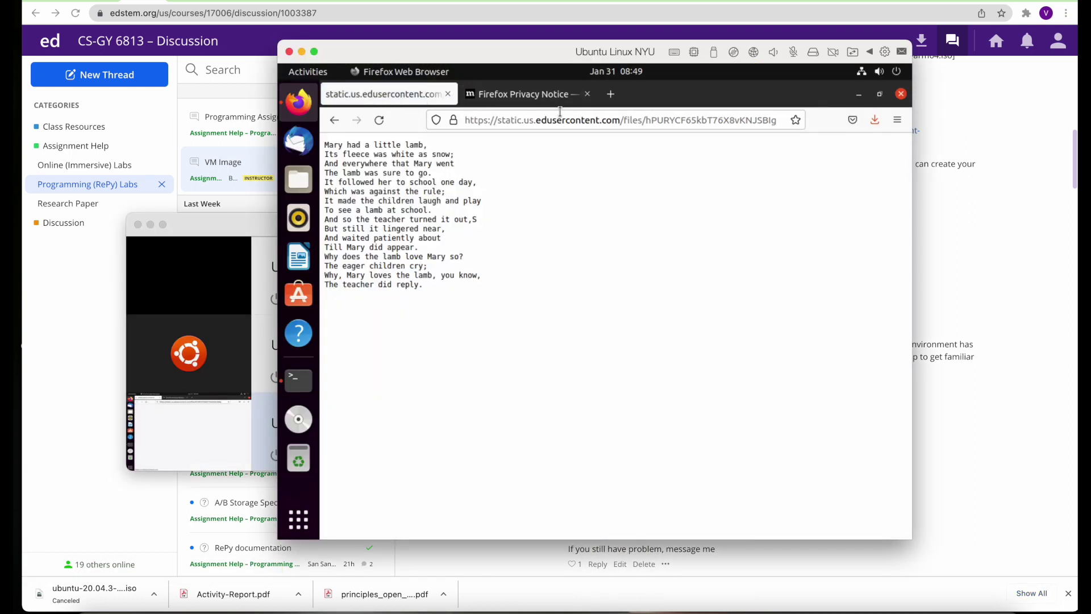
Save the story.txt page into Downloads and open the Files manager
right_click(594, 211)
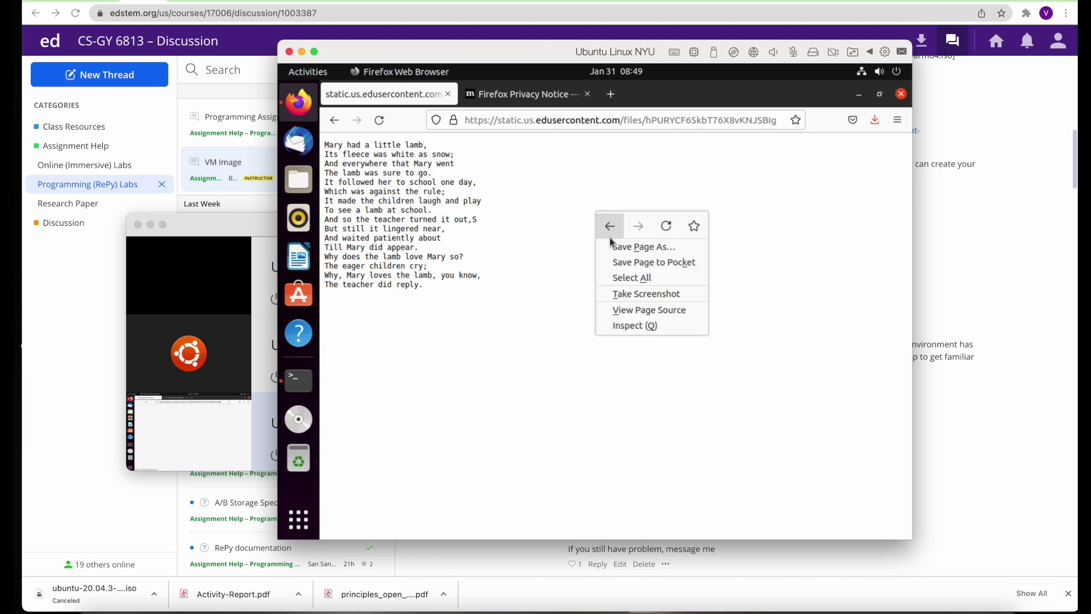
click(617, 247)
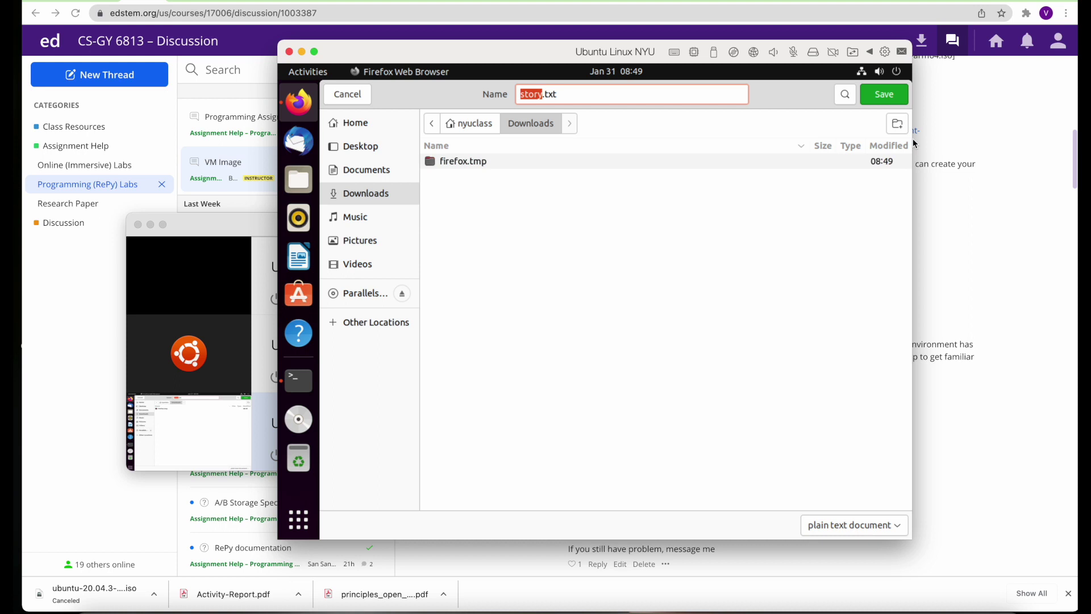
click(887, 97)
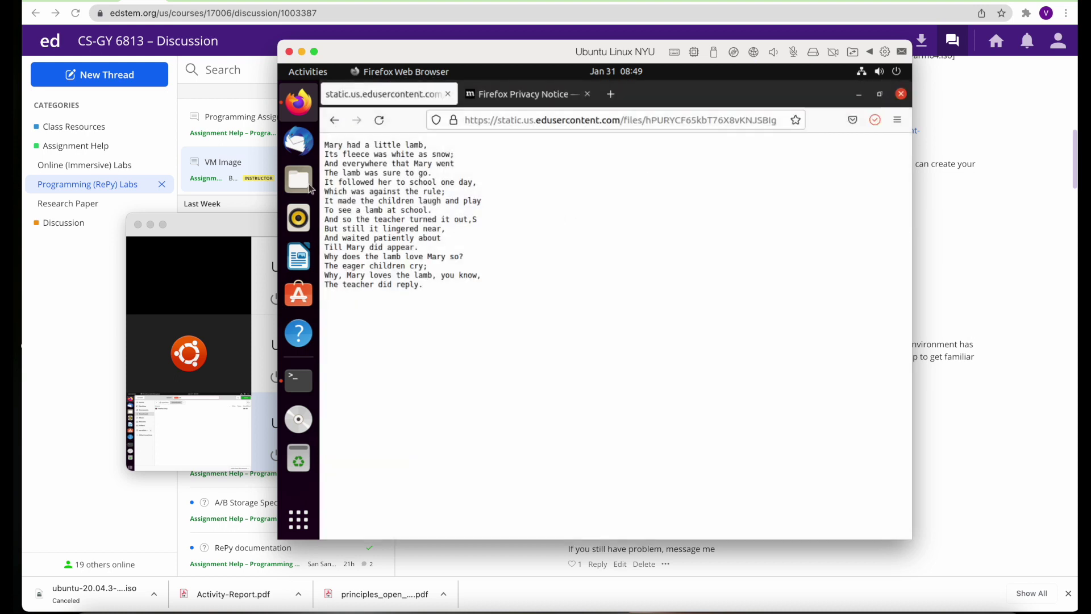
click(301, 180)
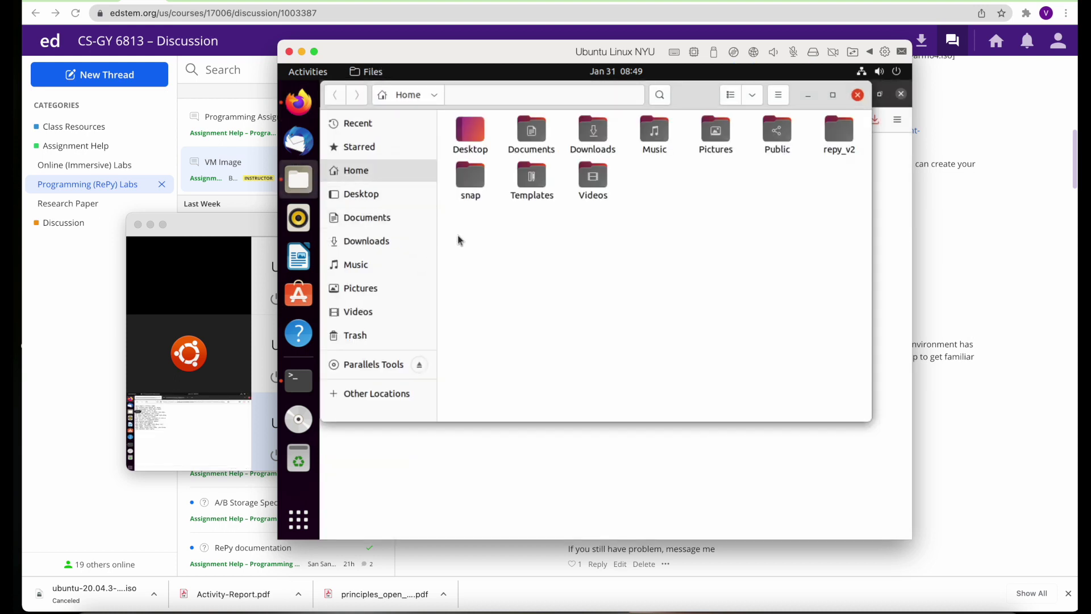
Copy story.txt, gettingstartedmonitor.r2py and myapplication.r2py from the Downloads folder
double_click(596, 135)
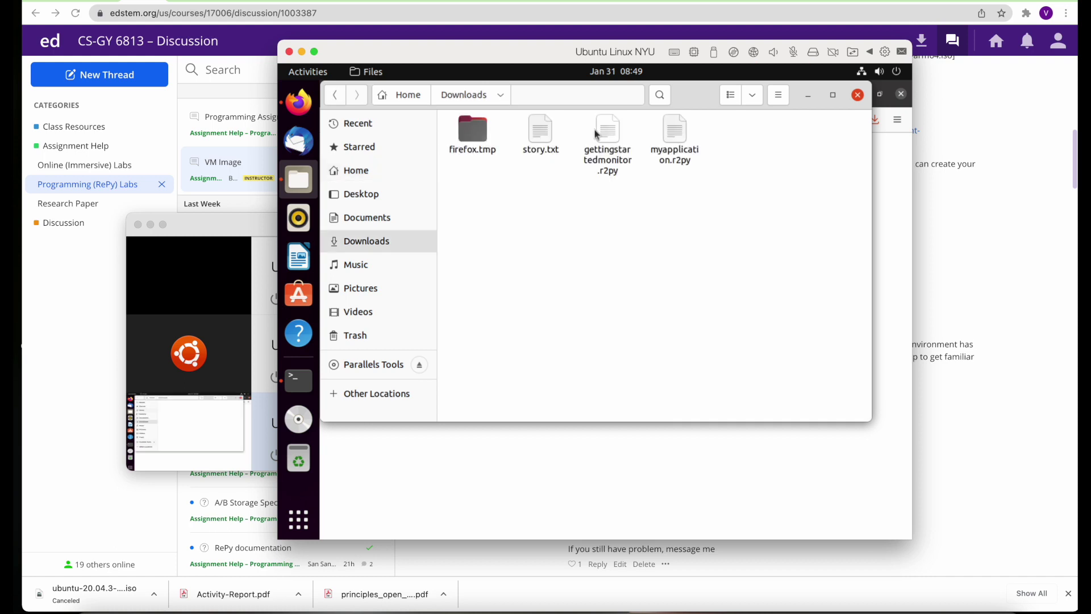
drag(717, 196, 535, 126)
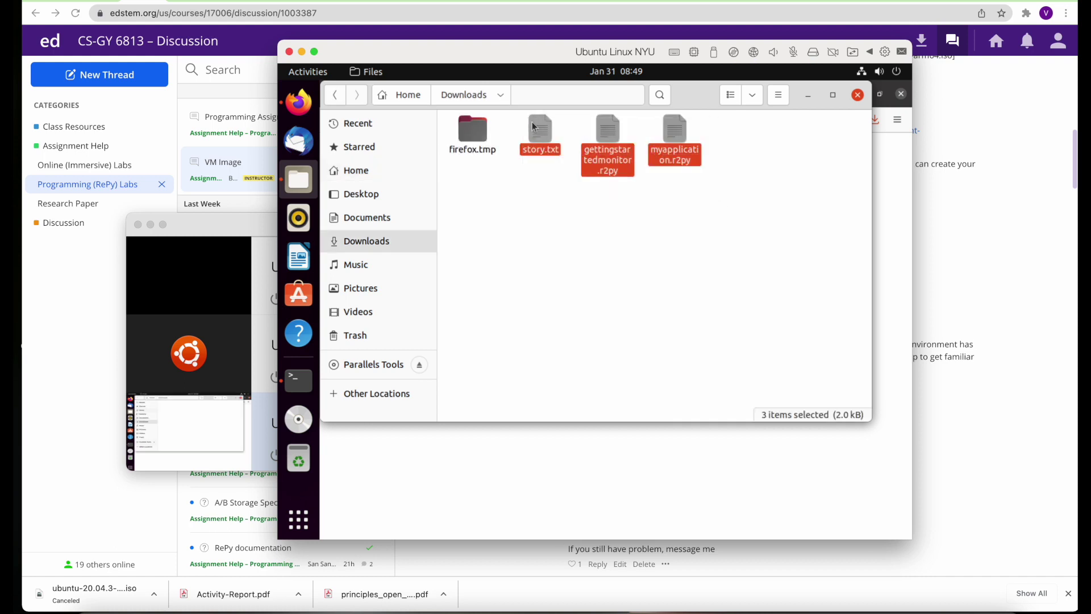
right_click(539, 133)
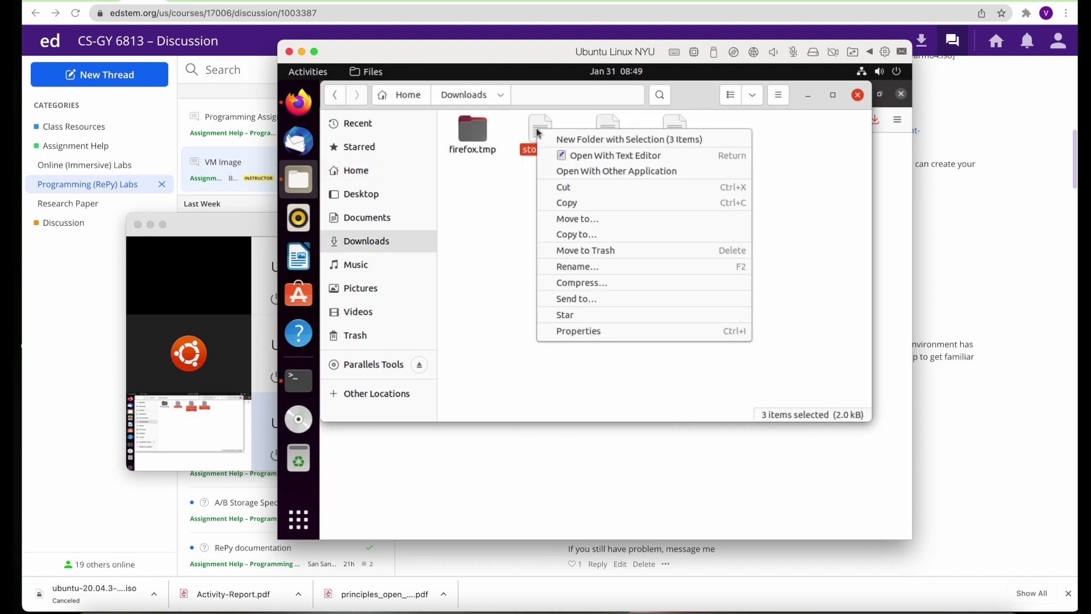
click(569, 204)
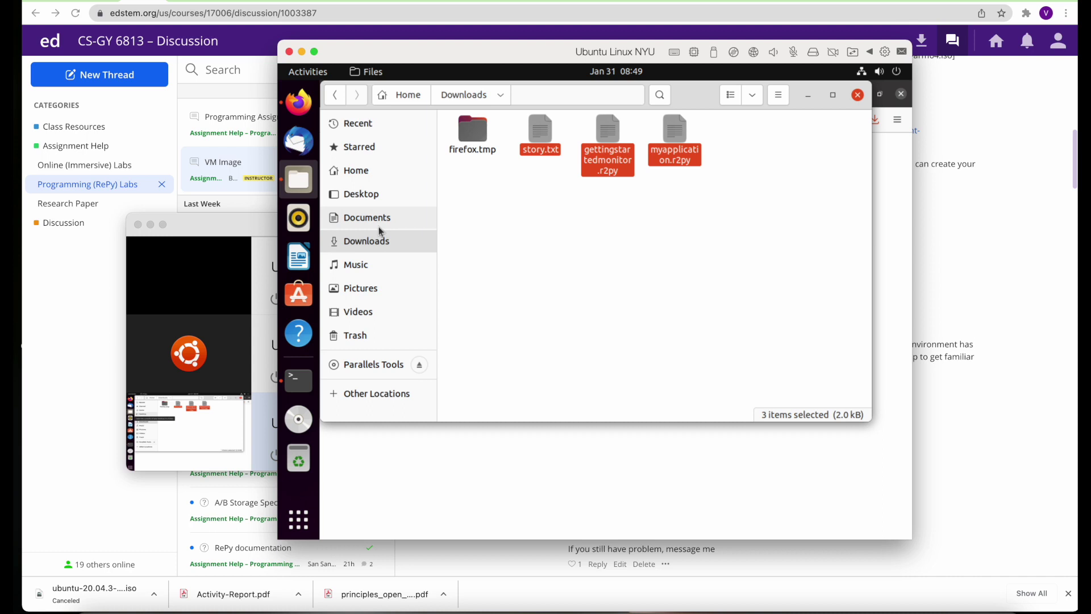
Paste the three lab files into Home > repy_v2 > RUNNABLE
click(380, 222)
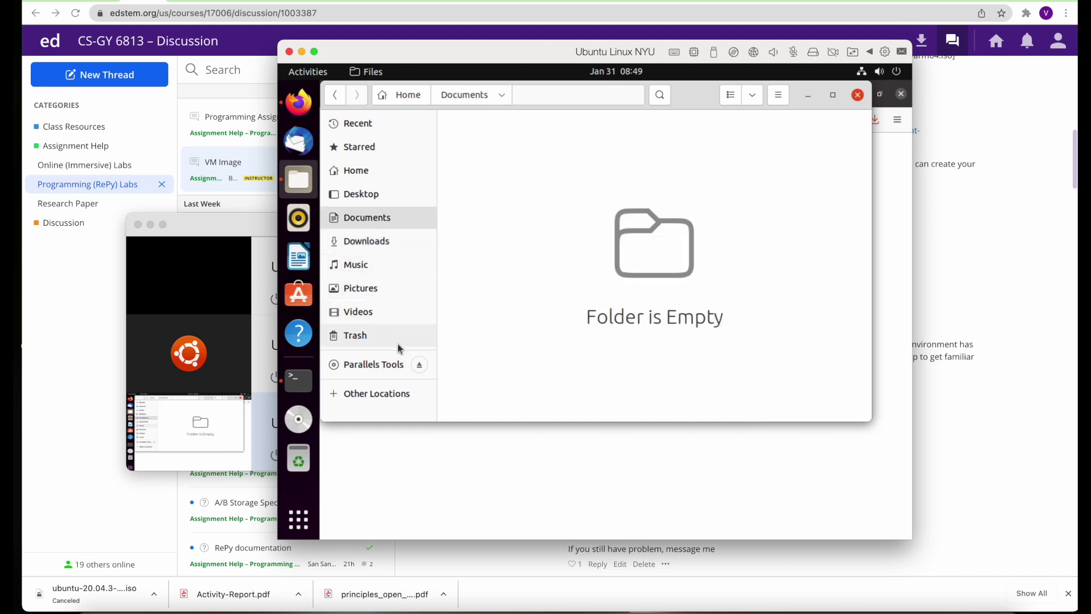
click(358, 168)
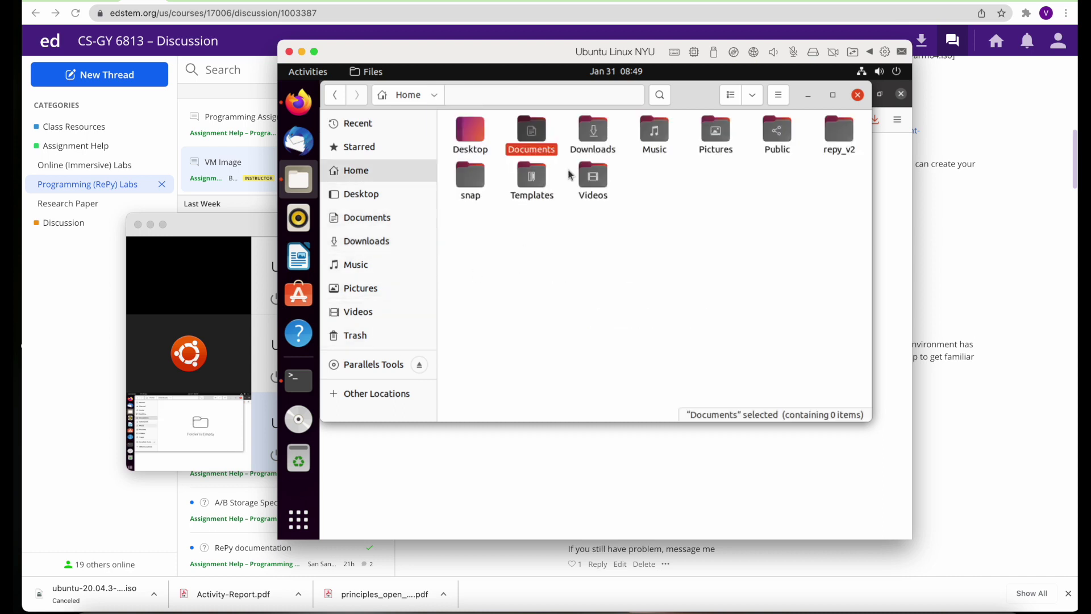
double_click(838, 135)
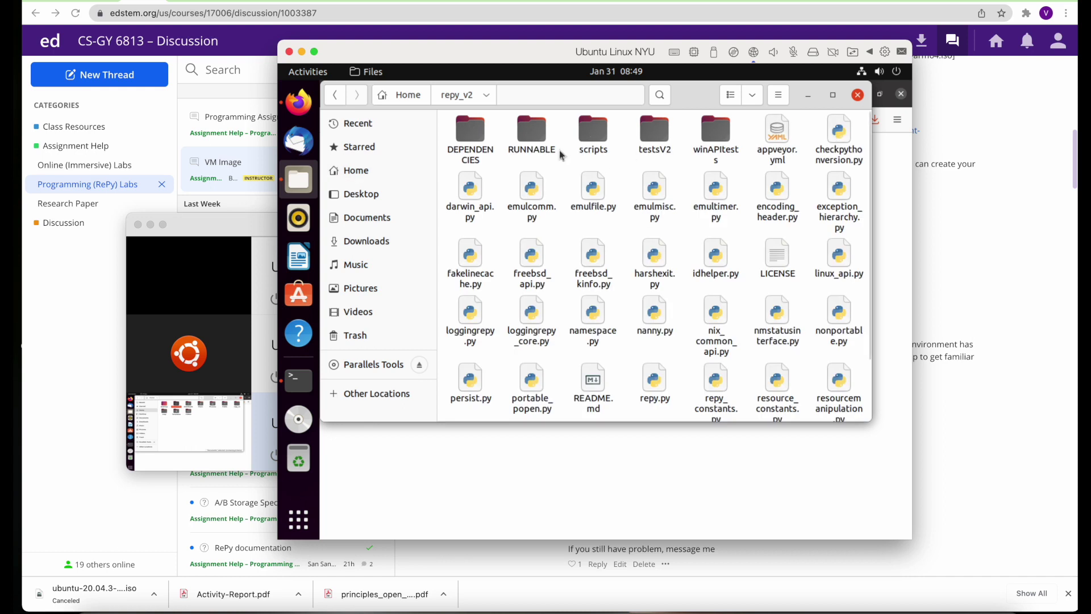
double_click(540, 132)
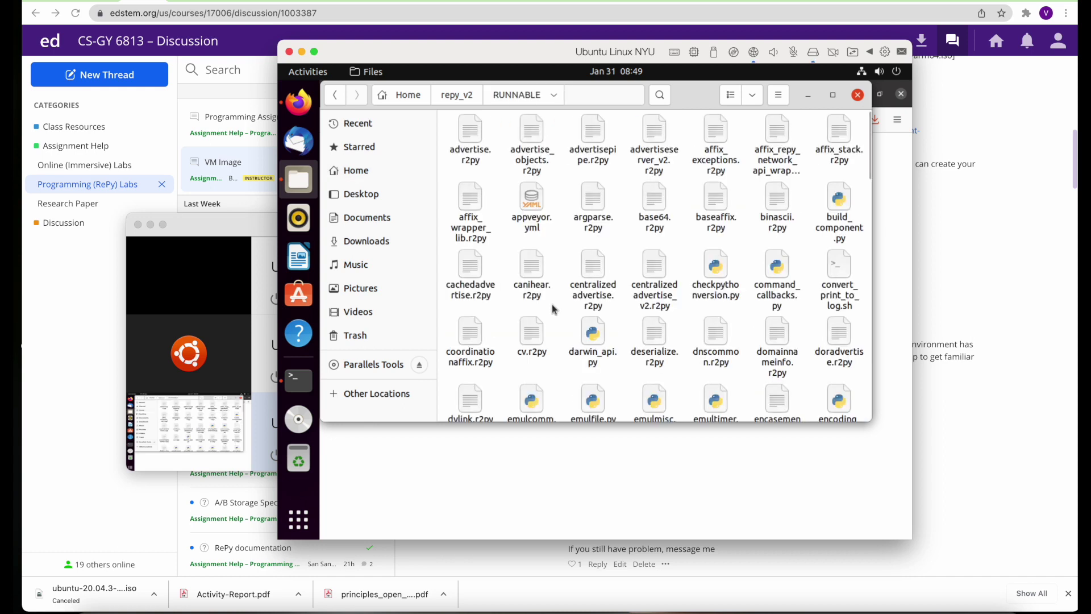
right_click(554, 306)
click(574, 348)
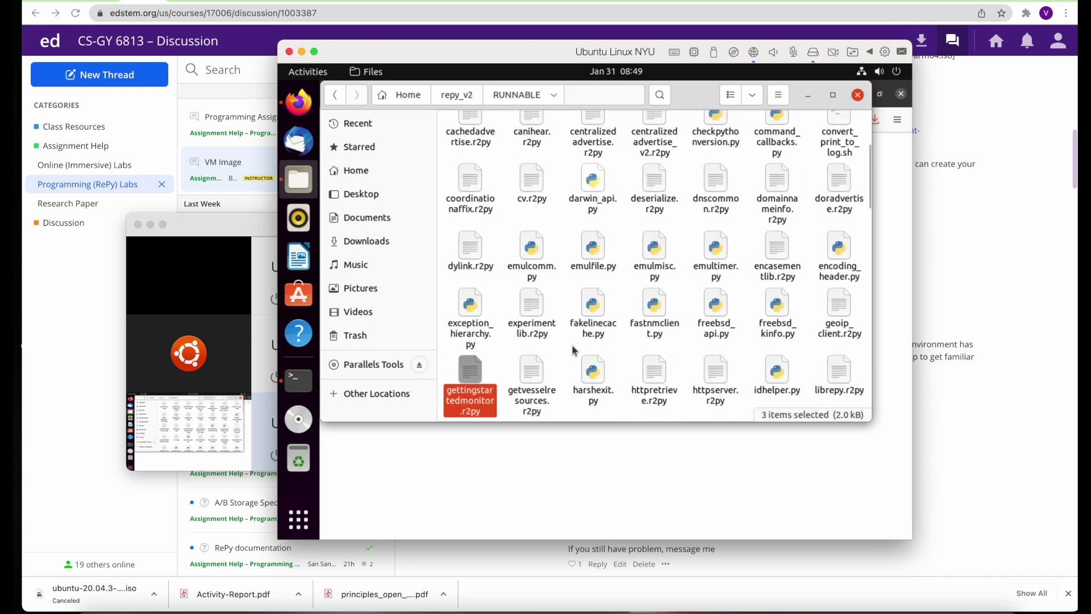
scroll(653, 358, down, 10)
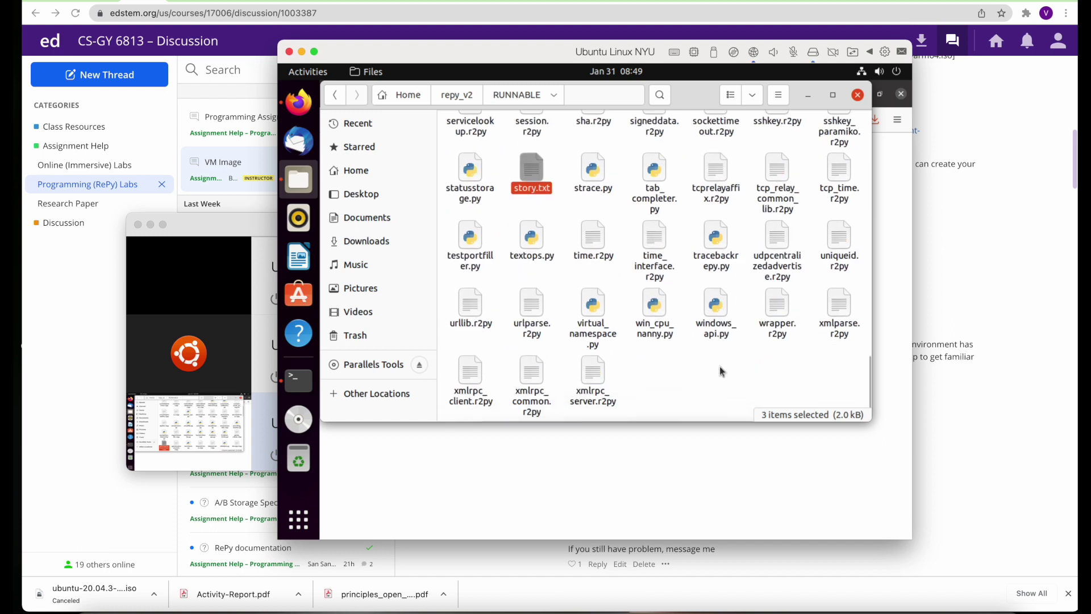
scroll(721, 370, up, 9)
Highlight 'gettingstartedmonitor.r2py' in the post's line 11 fix note
key(super+Tab)
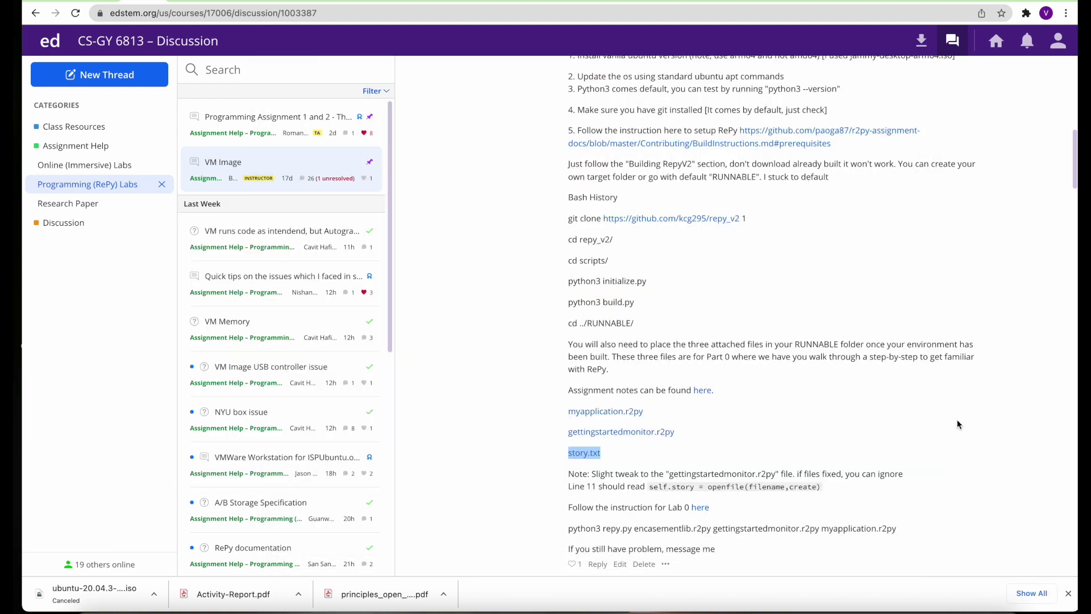
scroll(731, 452, down, 3)
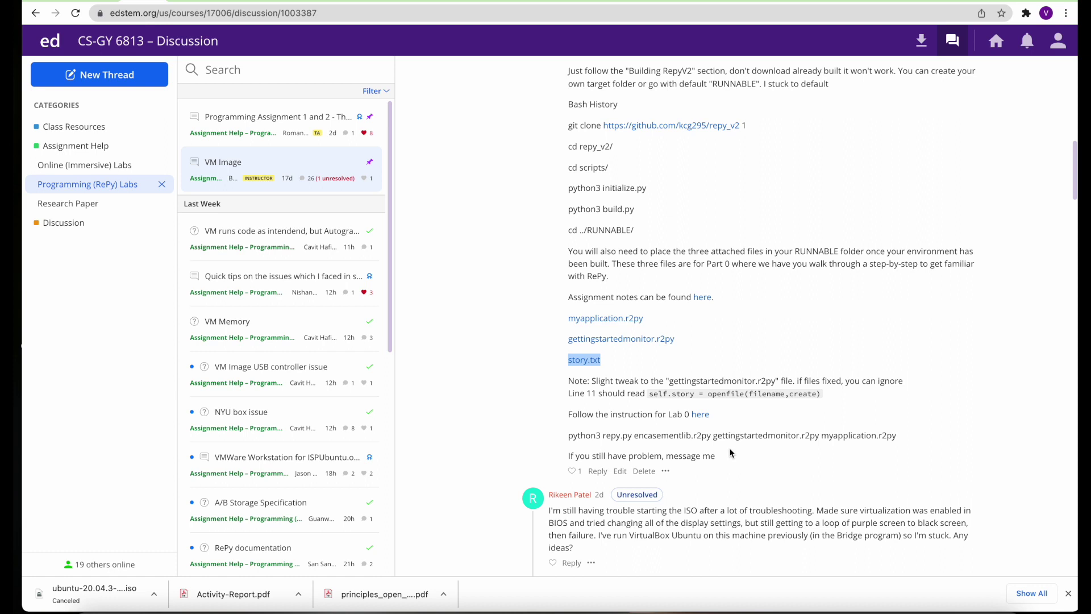
click(671, 383)
drag(671, 383, 771, 384)
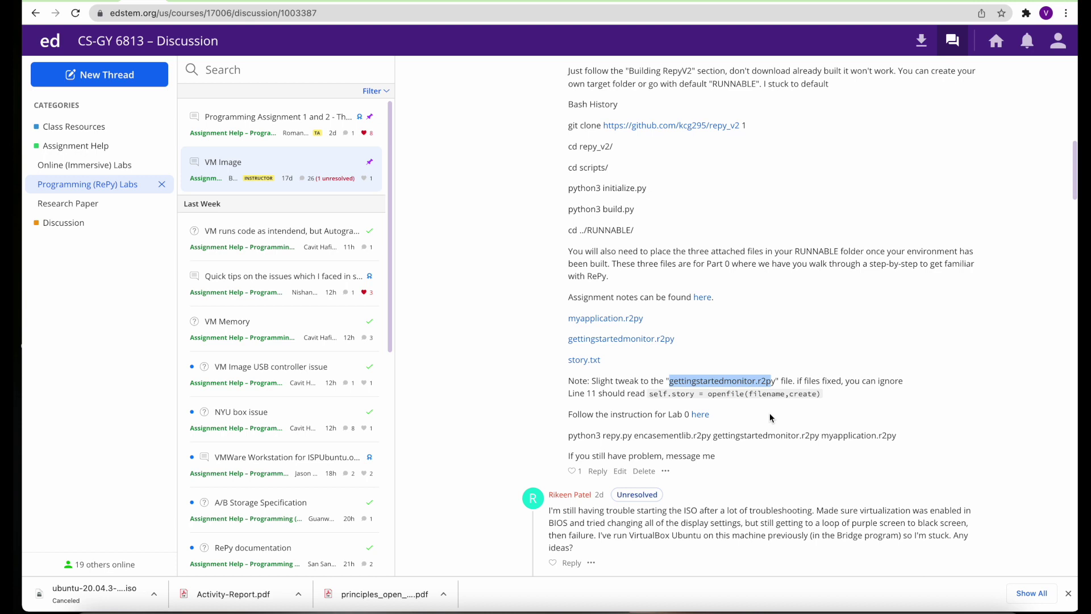
Open the three lab files in Text Editor and select line 11 of gettingstartedmonitor.r2py
key(super+Tab)
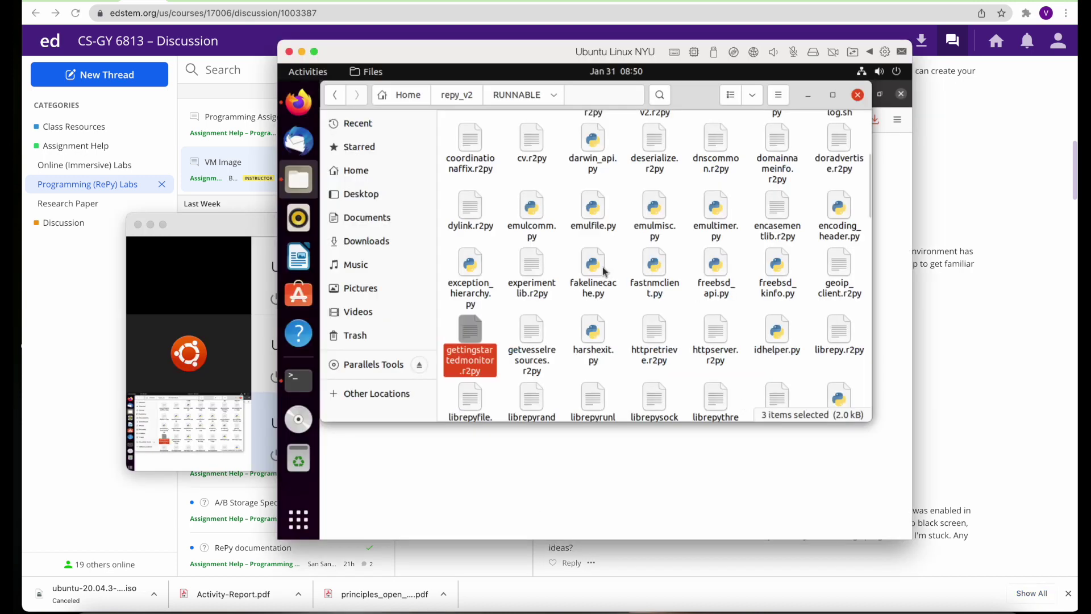
right_click(524, 325)
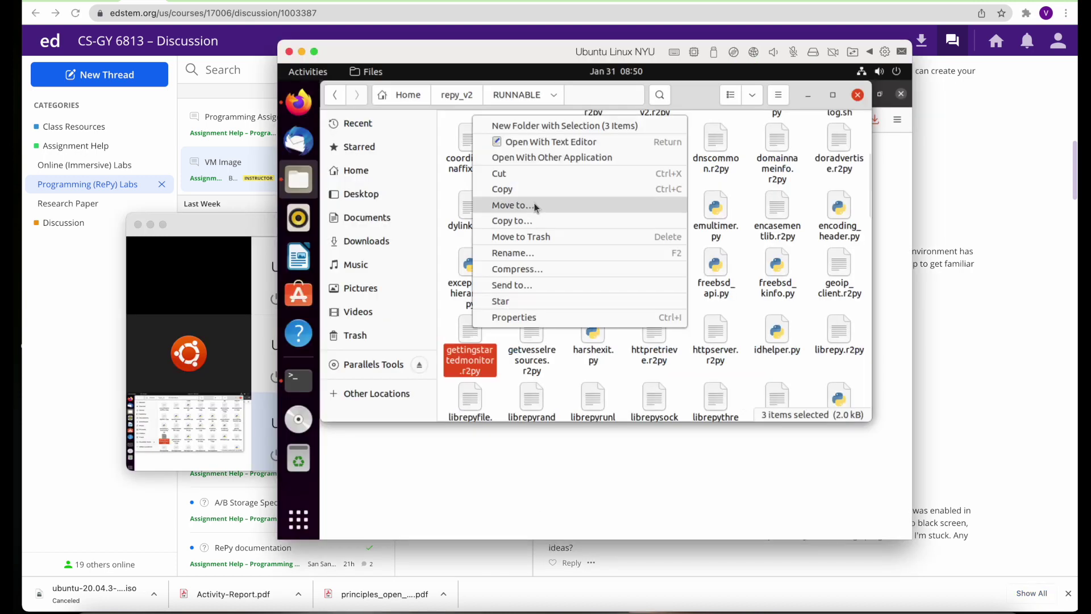
click(552, 140)
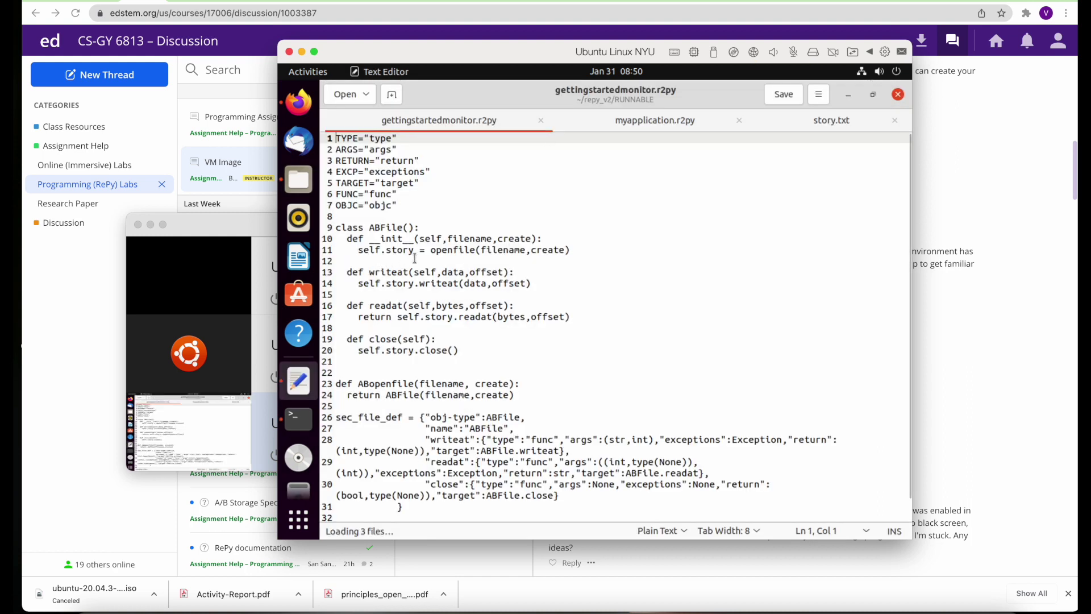
drag(358, 251, 570, 251)
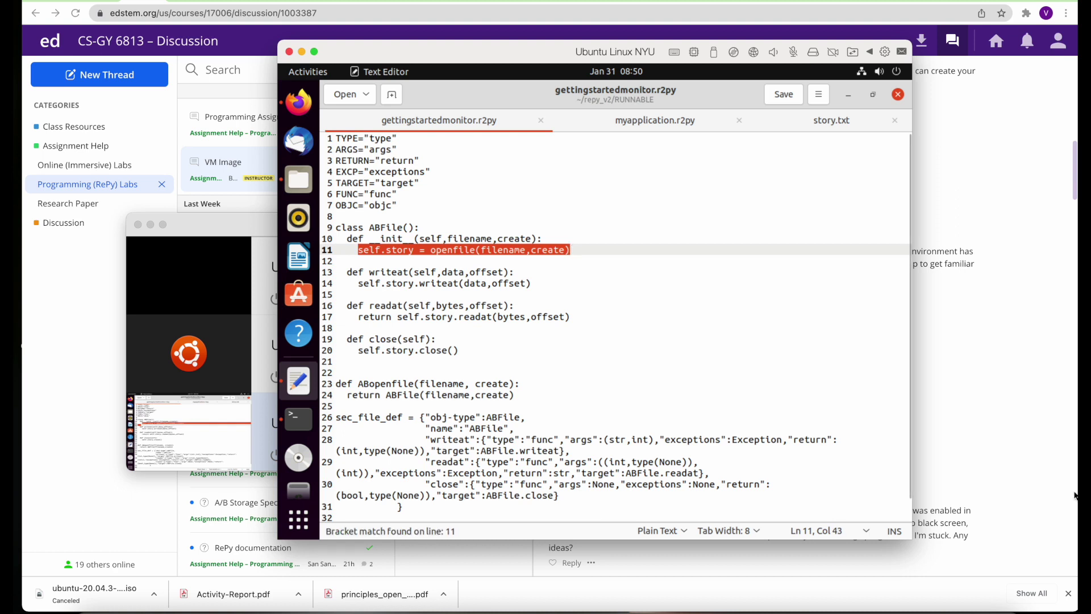
click(988, 456)
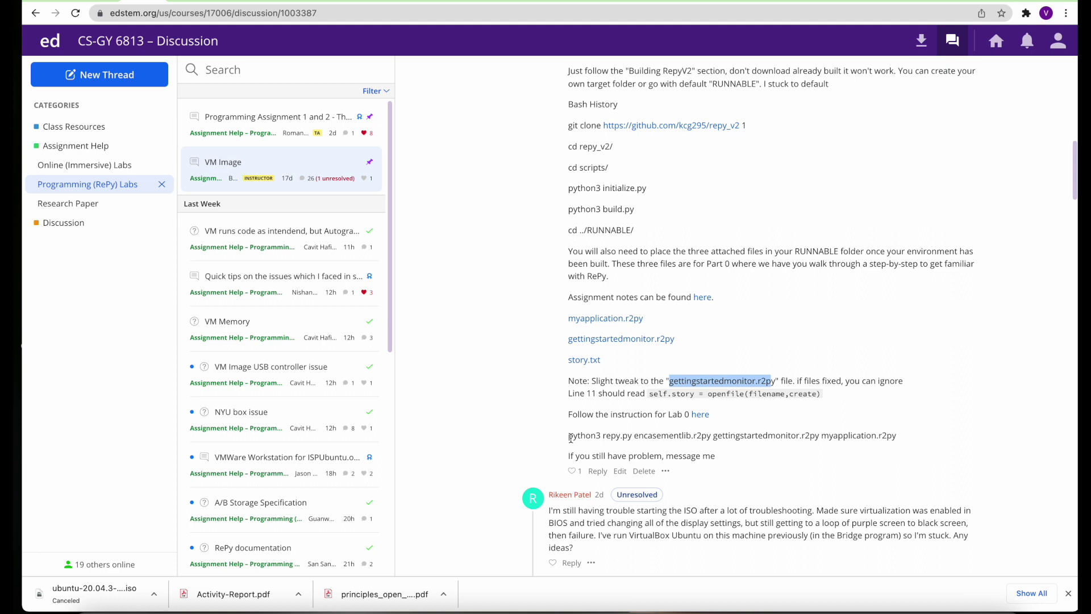
Copy the post's 'python3 repy.py encasementlib.r2py gettingstartedmonitor.r2py myapplication.r2py' command, then return to the VM
drag(570, 438, 857, 447)
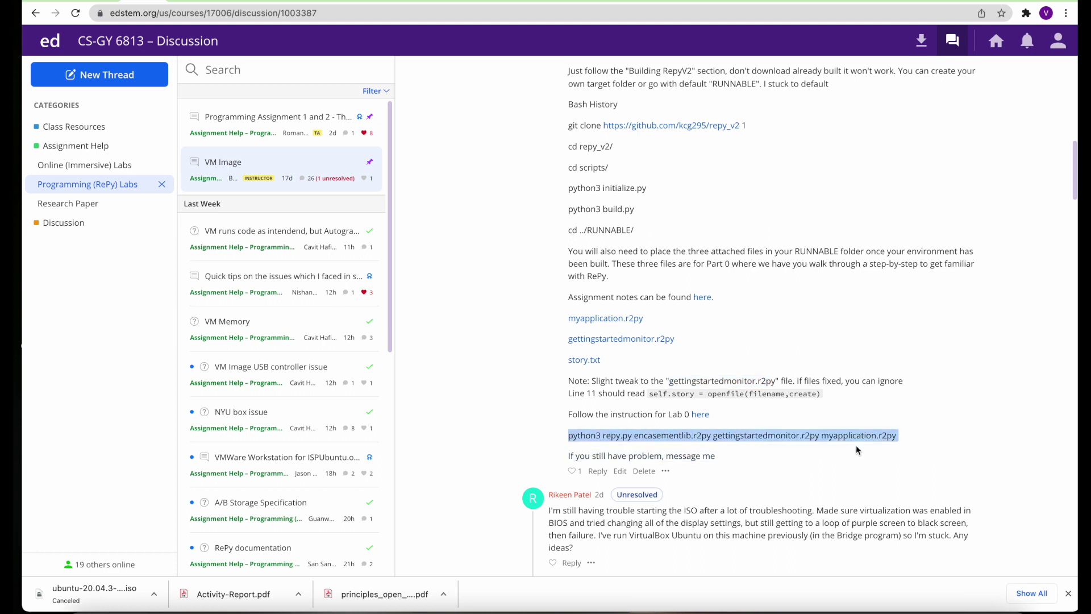
key(ctrl+super+d)
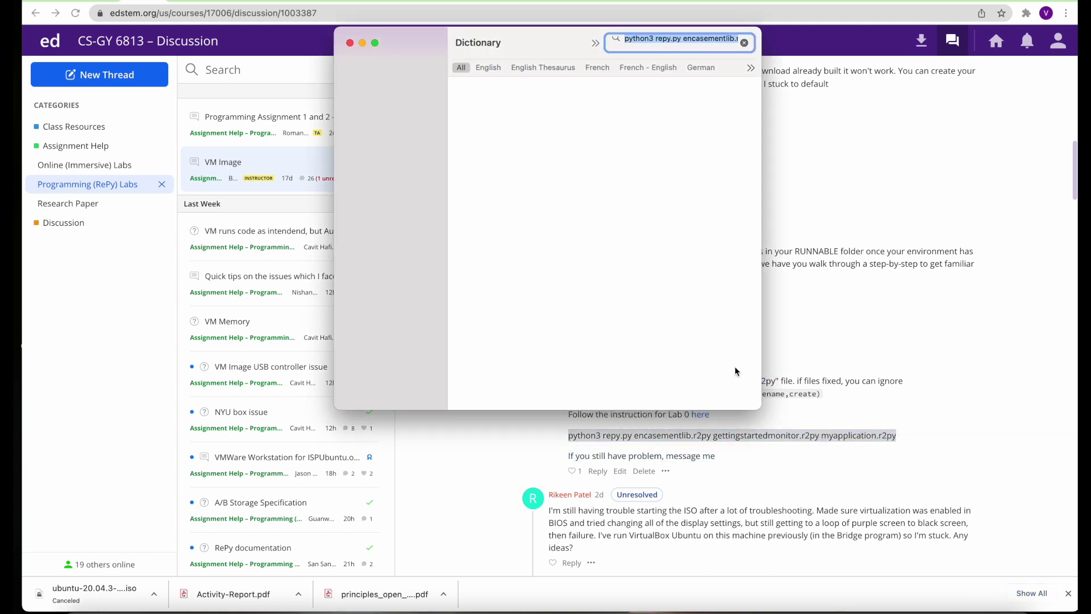
click(350, 42)
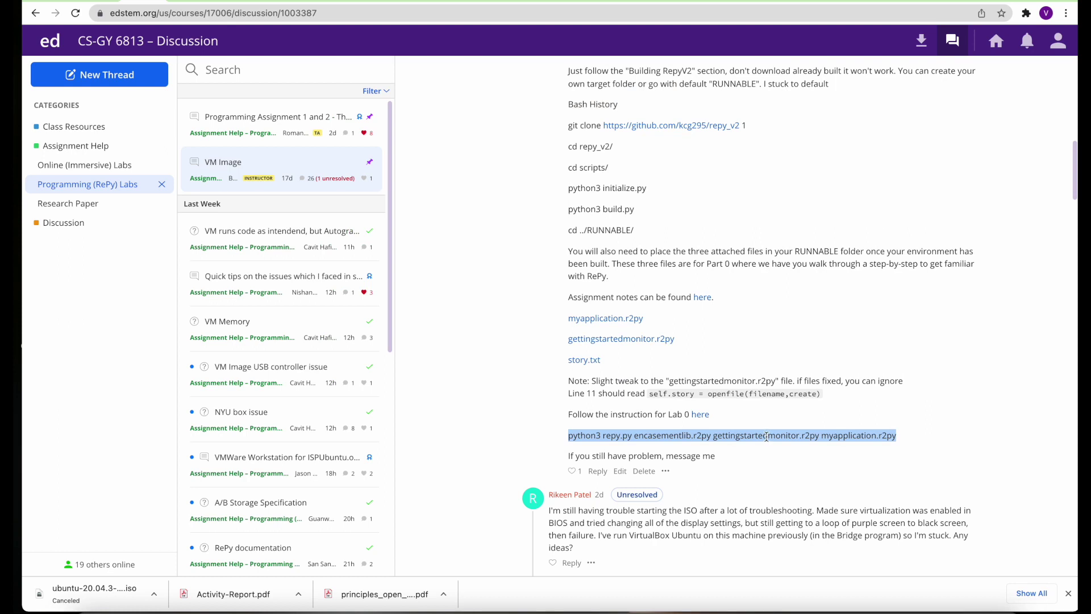
right_click(767, 436)
click(785, 465)
key(super+Tab)
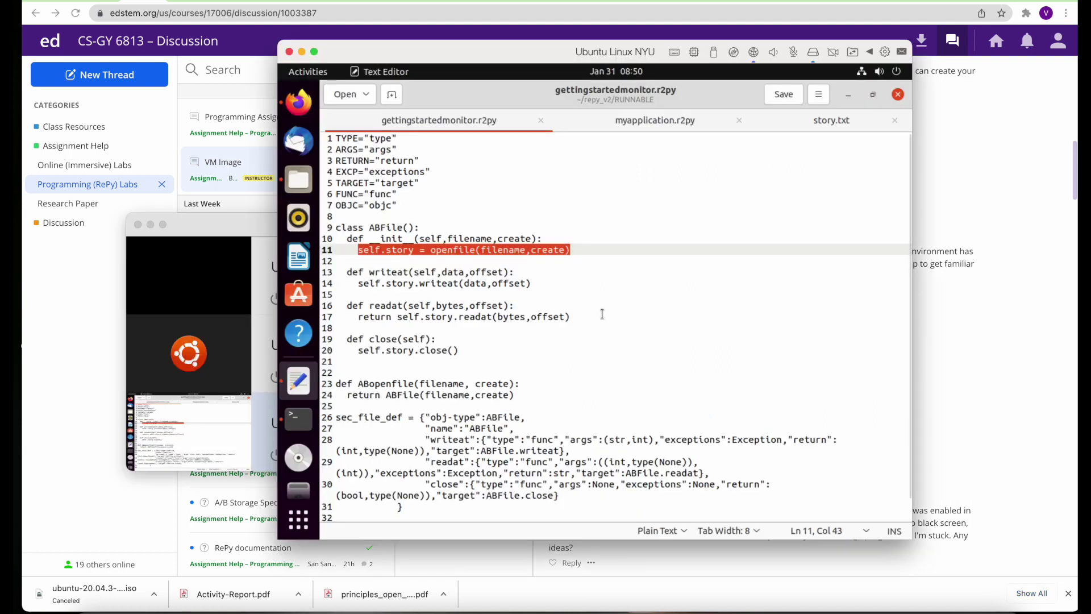
In the terminal, clear the screen and confirm the current folder is RUNNABLE with pwd
click(298, 419)
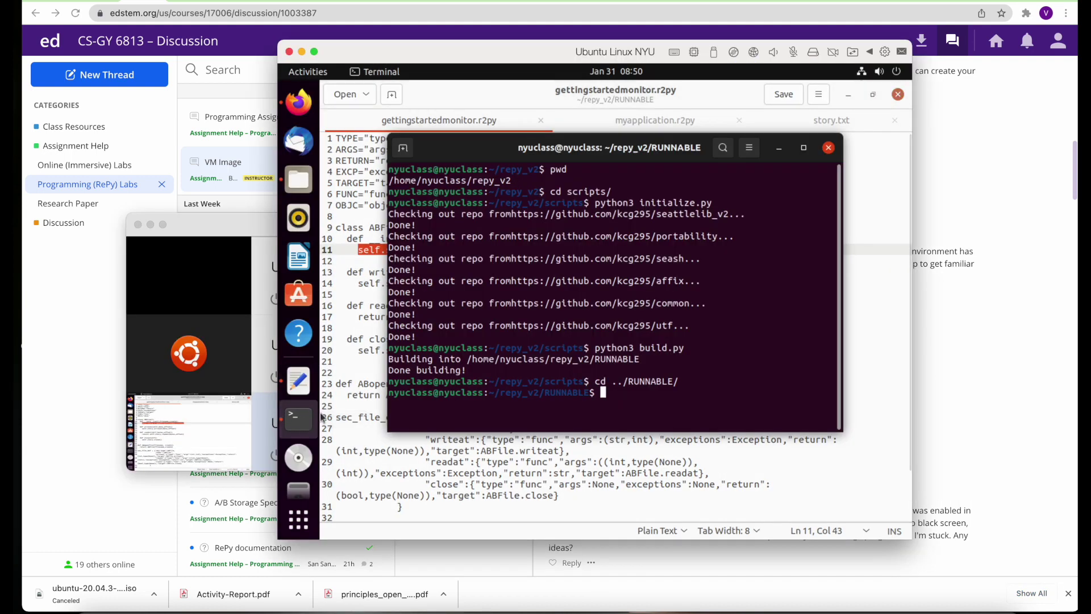
text(clear)
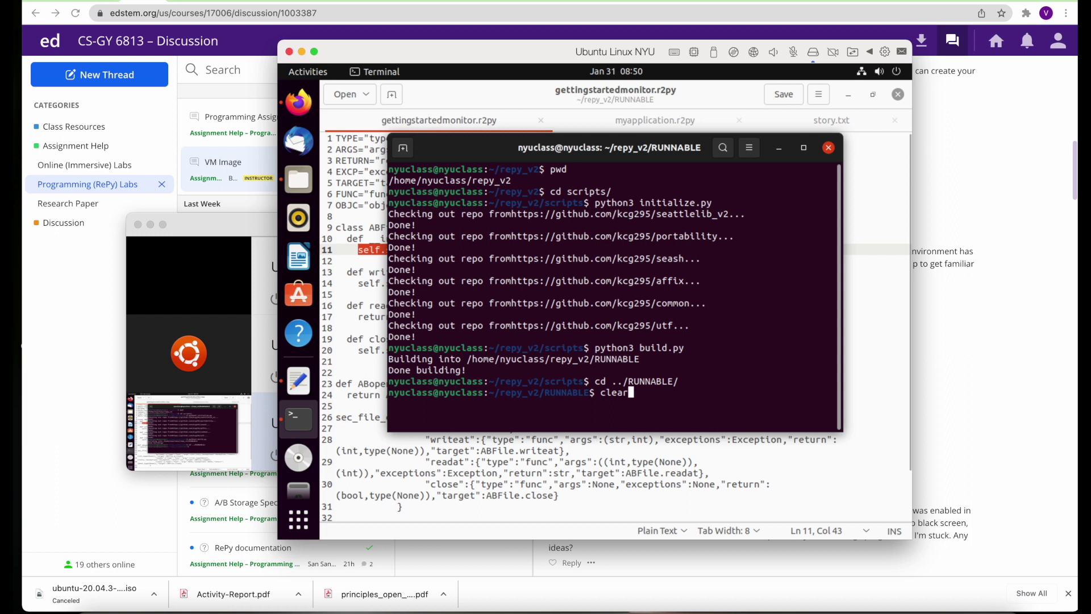
key(Return)
text(pwd)
key(Return)
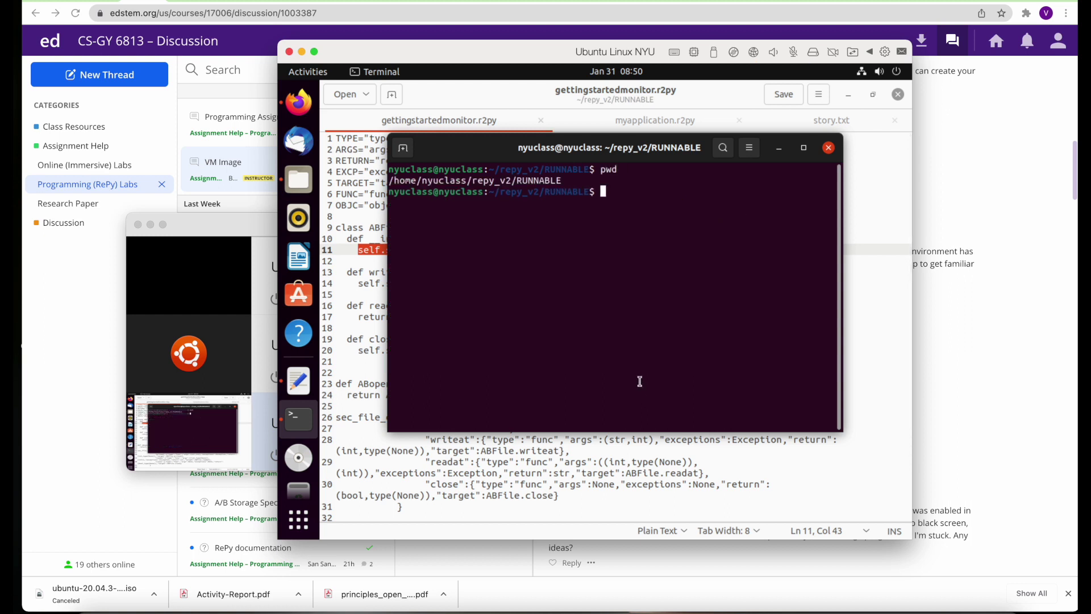
Paste and run the repy.py command, then review the NameError traceback
right_click(620, 191)
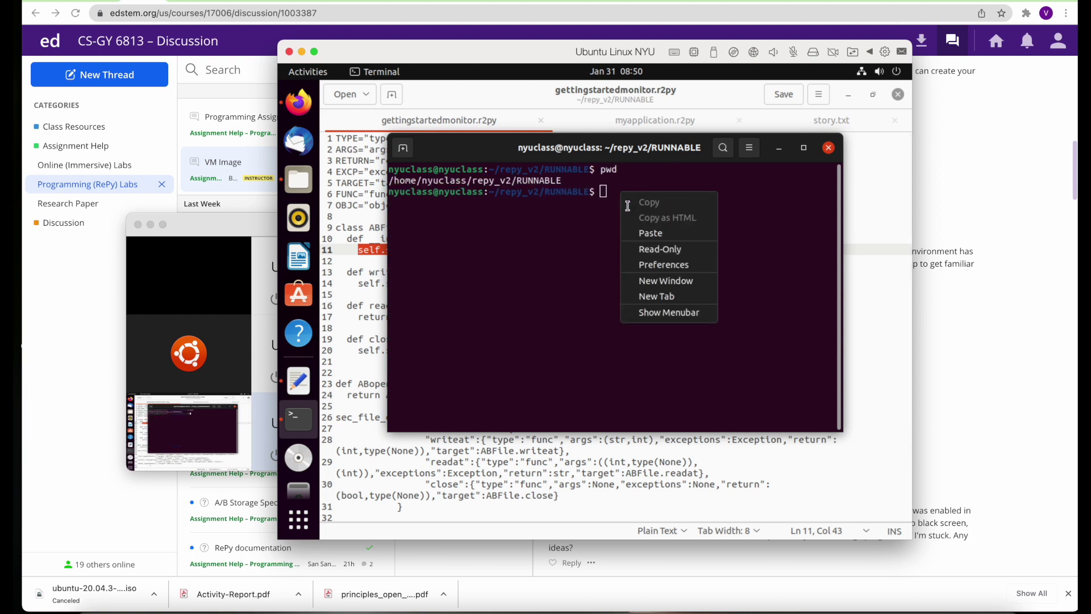
click(648, 234)
key(Return)
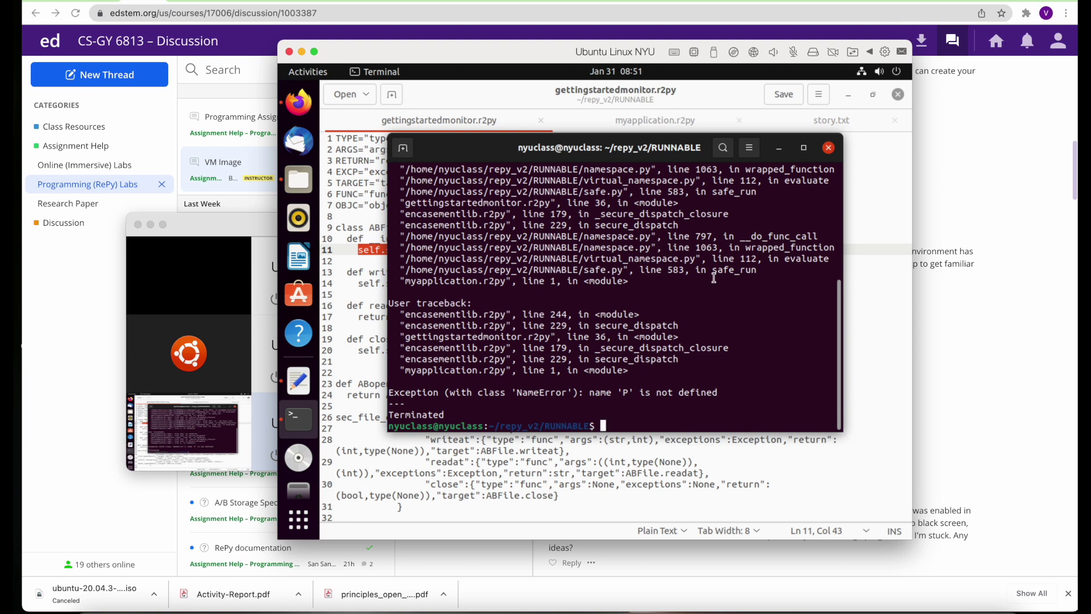
scroll(636, 351, up, 6)
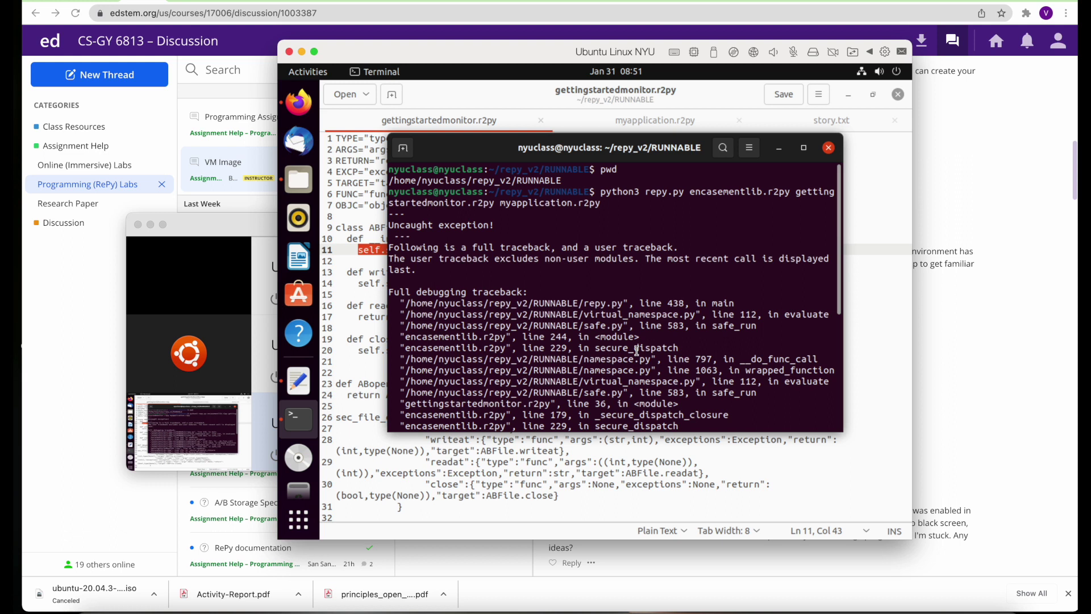
scroll(637, 351, down, 8)
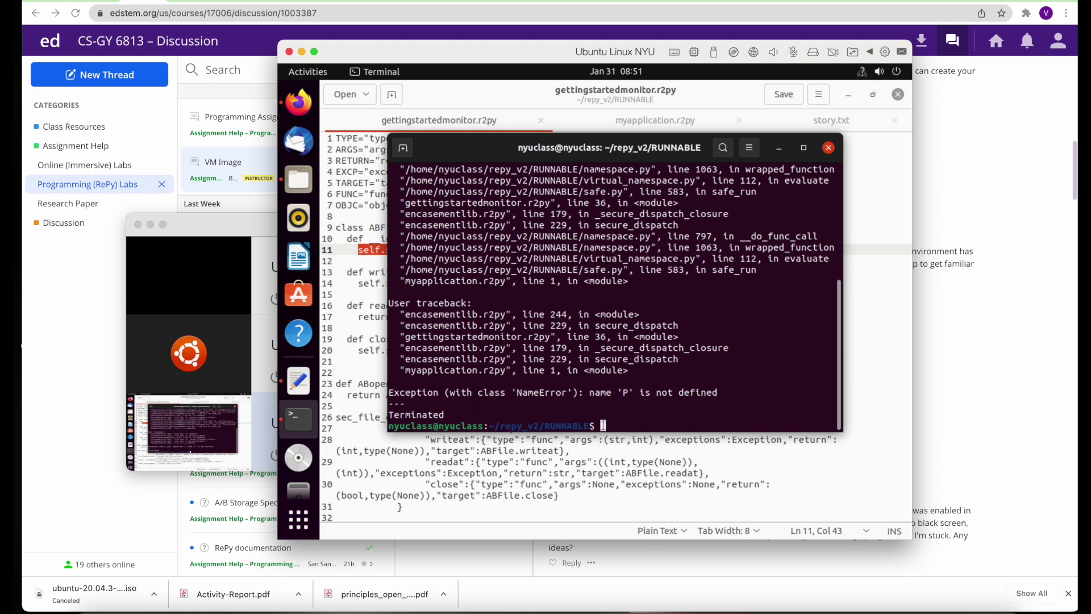
Show the RUNNABLE folder as a detailed list sorted by modification time
click(591, 490)
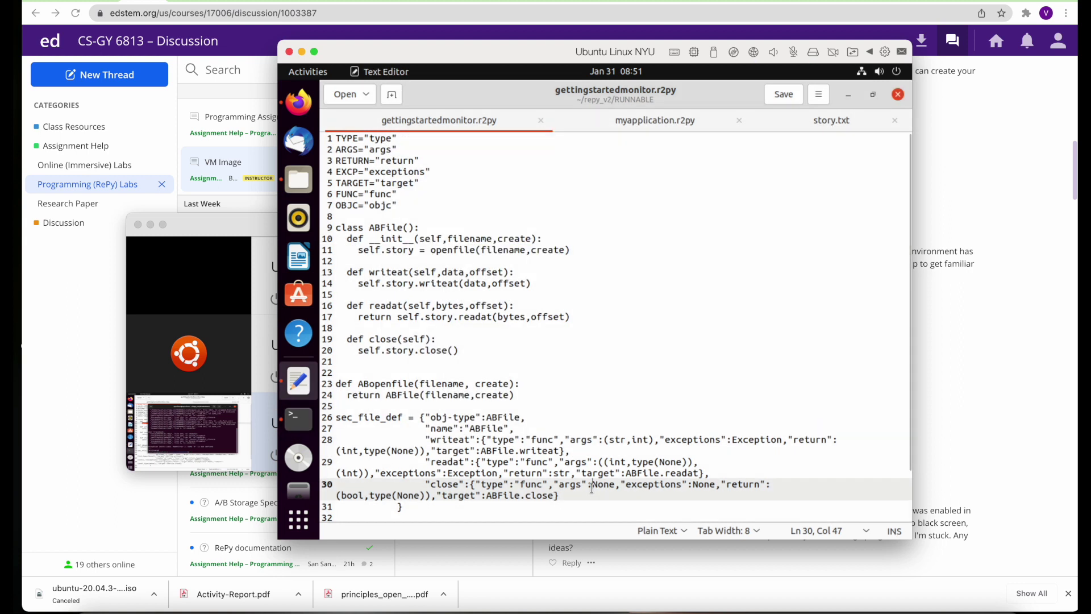
click(304, 179)
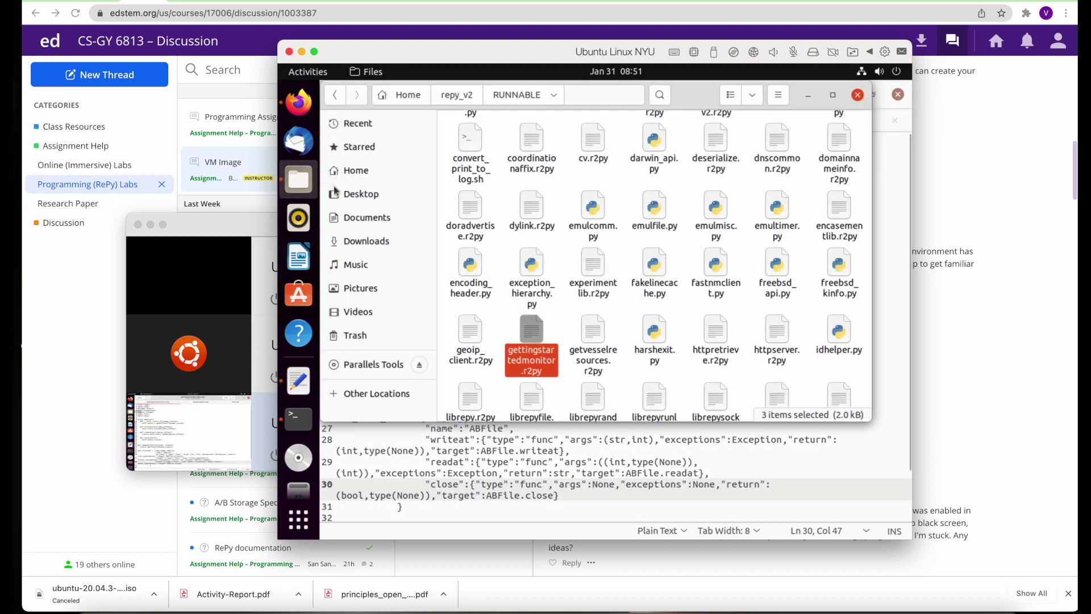
scroll(646, 332, down, 10)
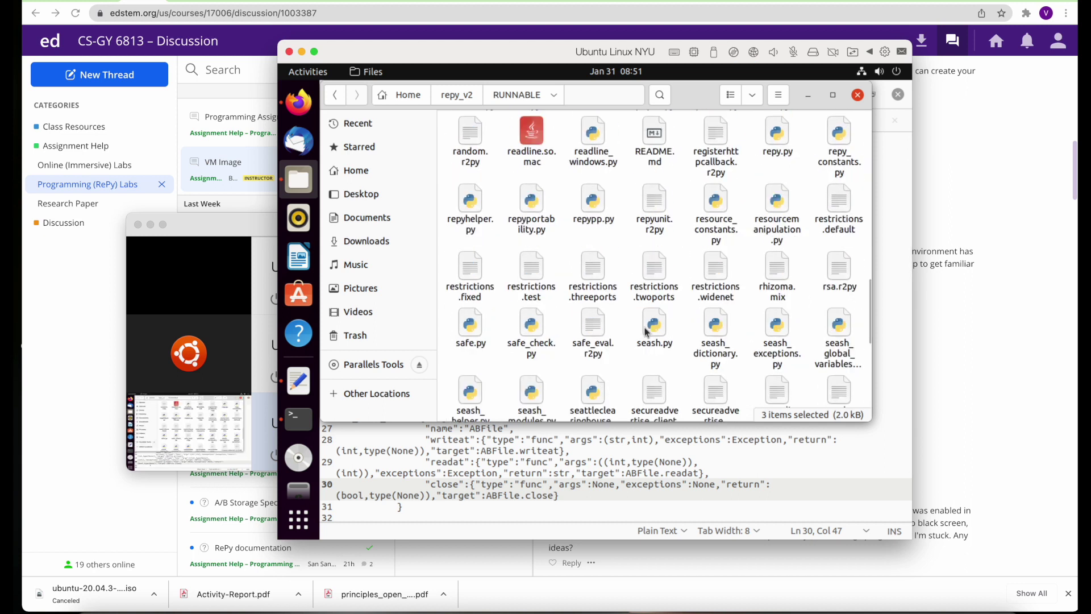
scroll(647, 333, down, 5)
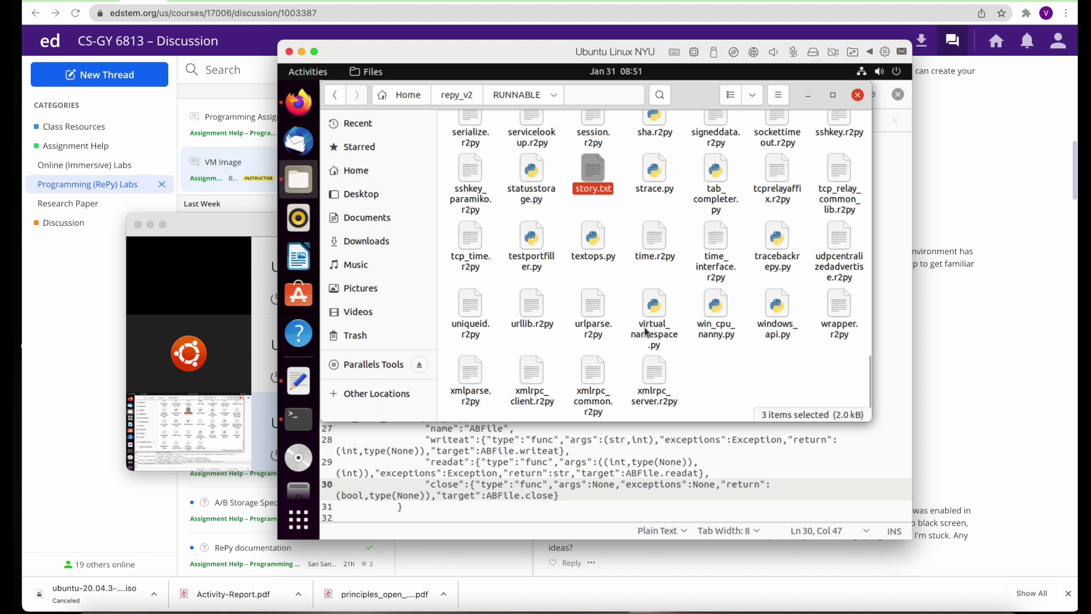
scroll(646, 332, up, 15)
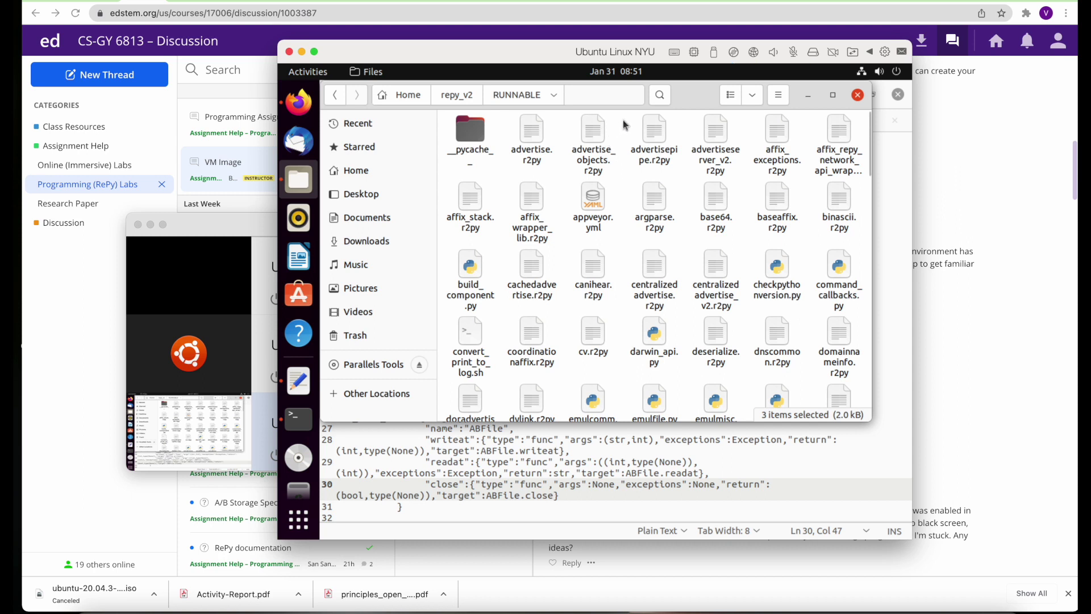
click(732, 95)
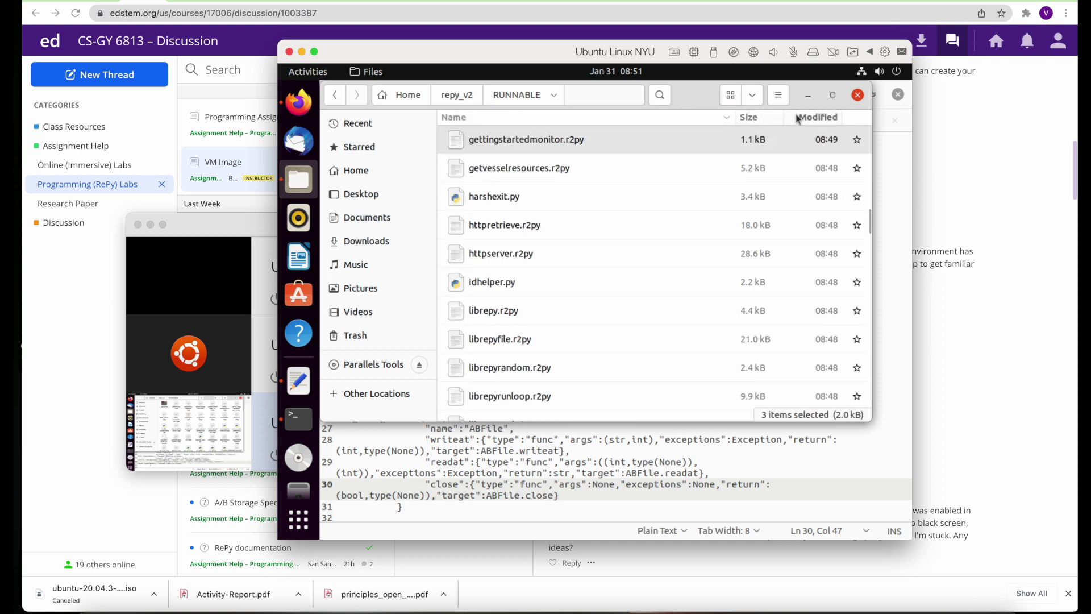
click(828, 117)
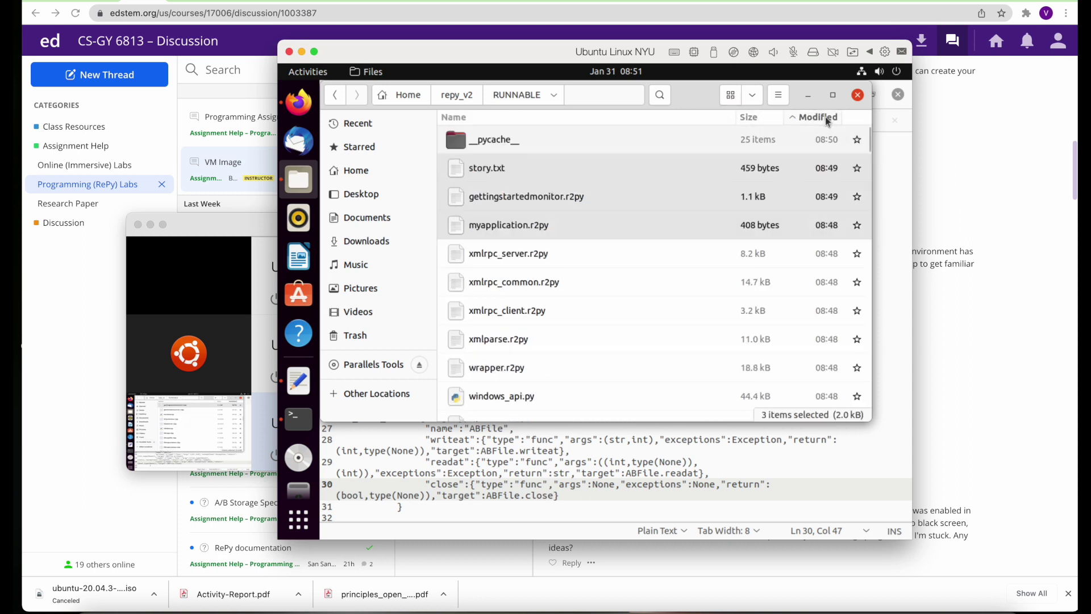
Open myapplication.r2py with the Text Editor
click(567, 256)
right_click(540, 228)
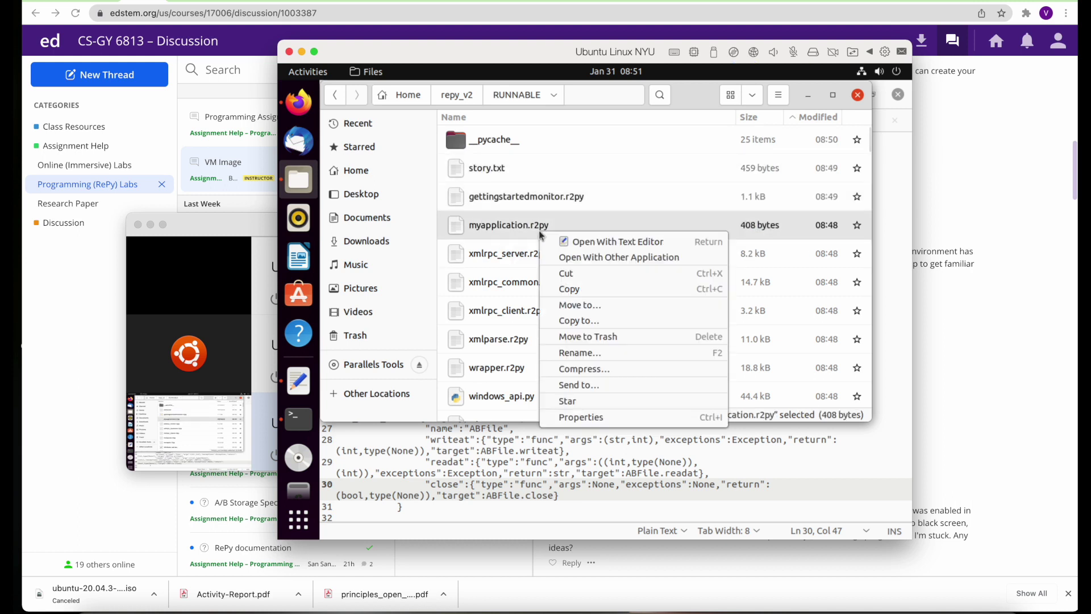
click(559, 239)
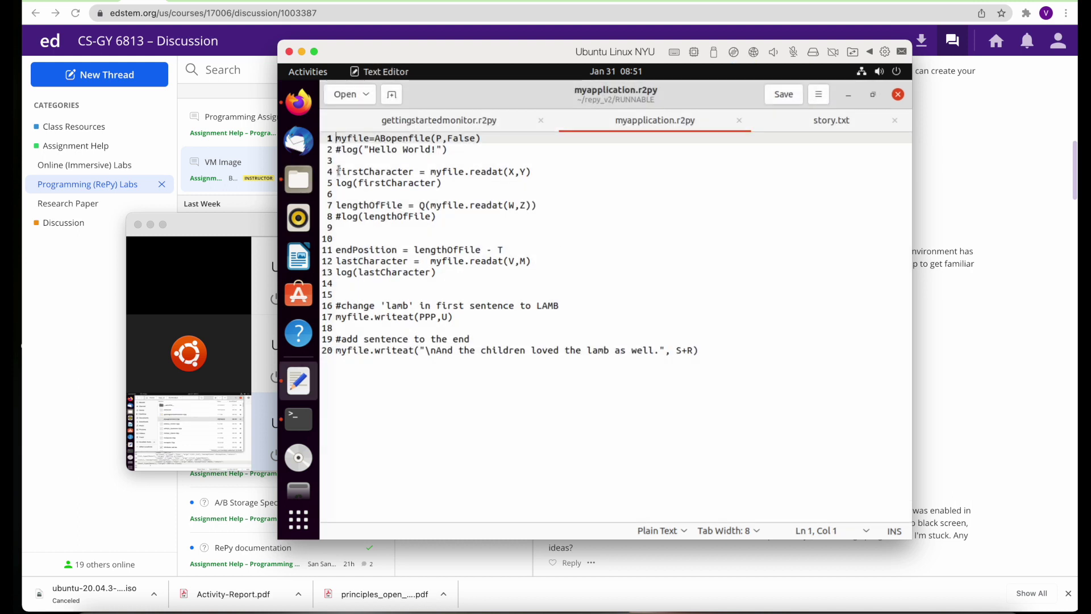
Uncomment log("Hello World!") on line 2 and comment out the firstCharacter lines 4 and 5
click(337, 150)
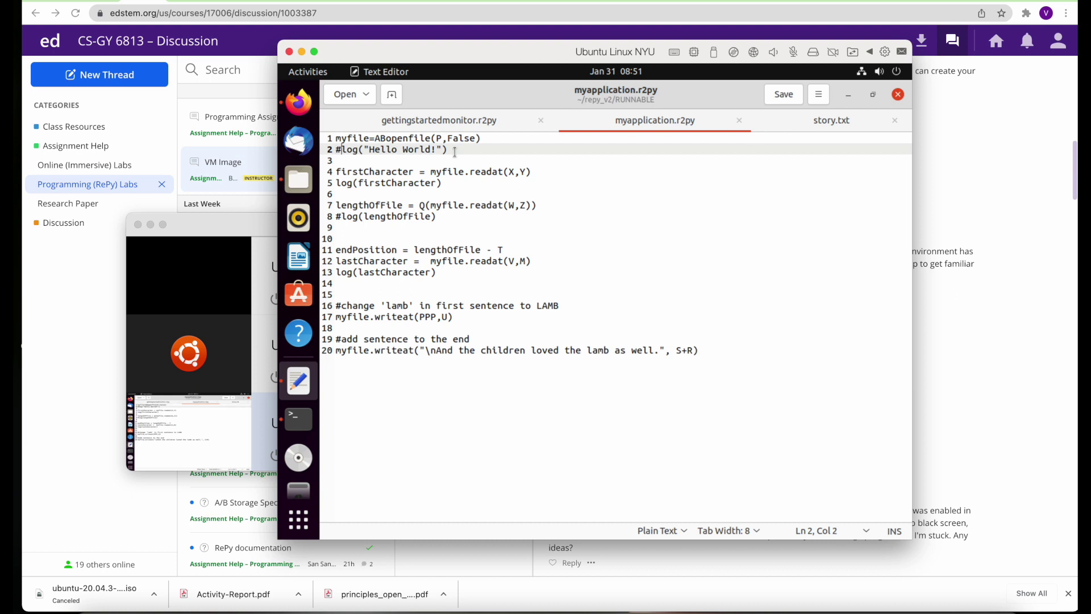
key(BackSpace)
key(Down)
key(Down)
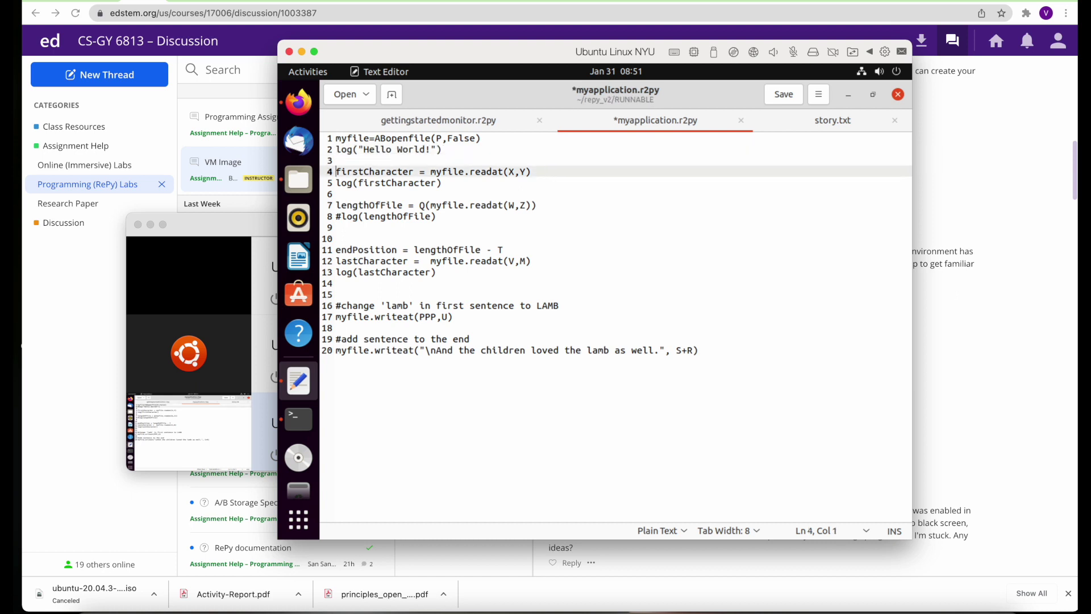
text(#)
key(Down)
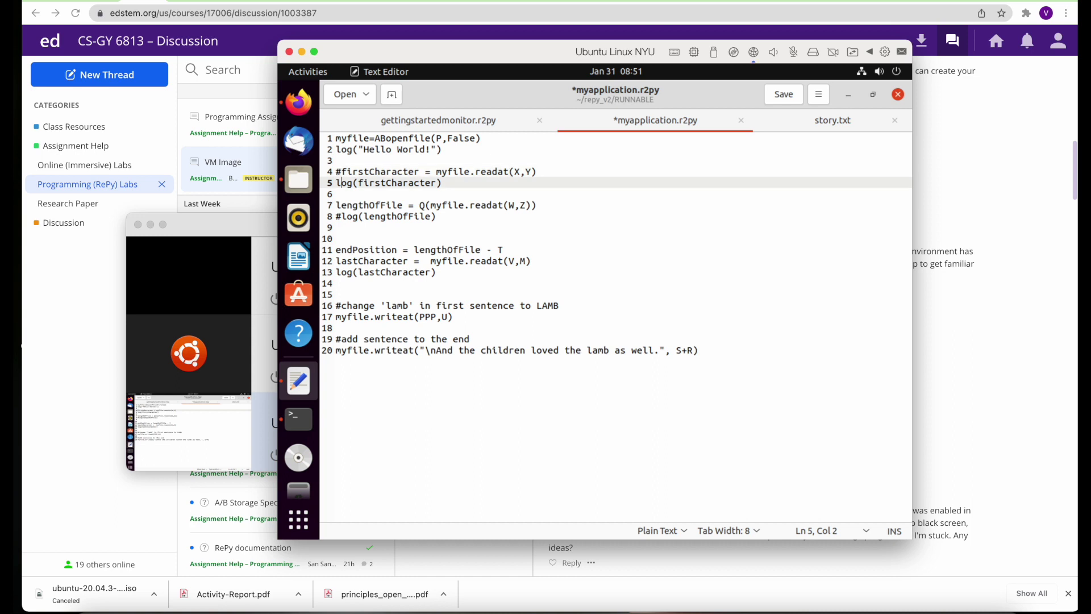
key(Left)
text(#)
Comment out lines 7, 11, 12, 13, 17 and 20: lengthOfFile through the final writeat
key(Down)
key(Down)
text(#)
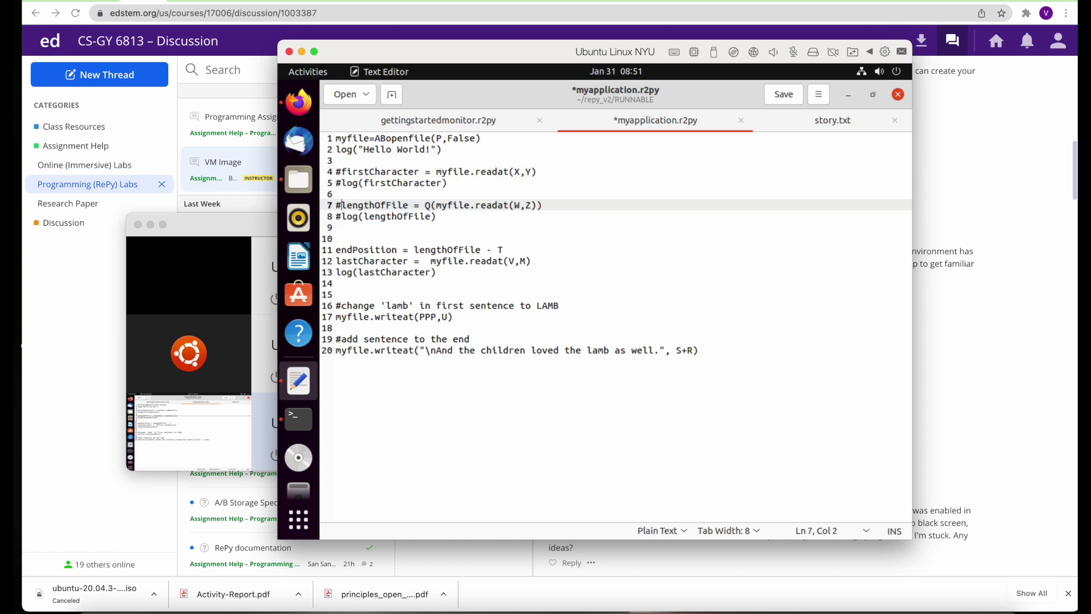
key(Down)
key(Down)
key(Down)
key(Down)
text(#)
key(Down)
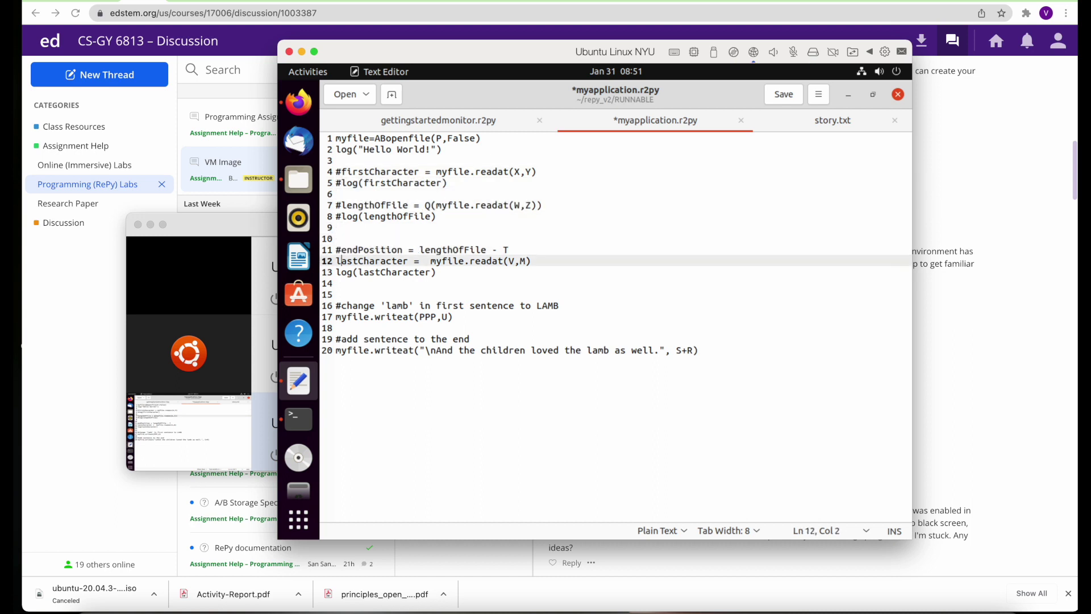
text(#)
key(Down)
text(#)
key(Down)
key(Down)
key(Down)
key(Down)
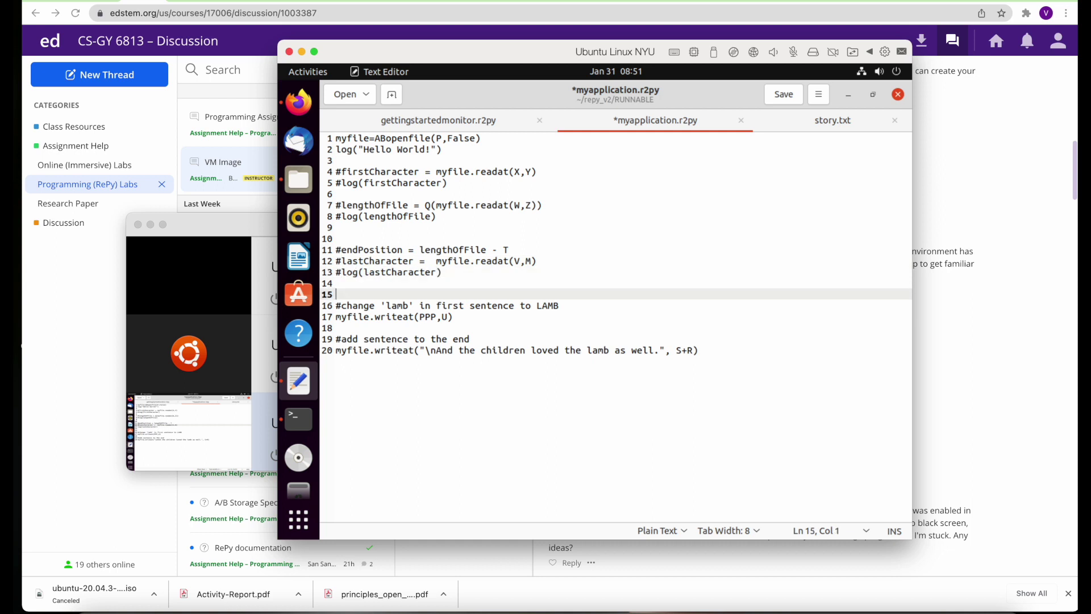
text(#)
key(Down)
key(Down)
key(Down)
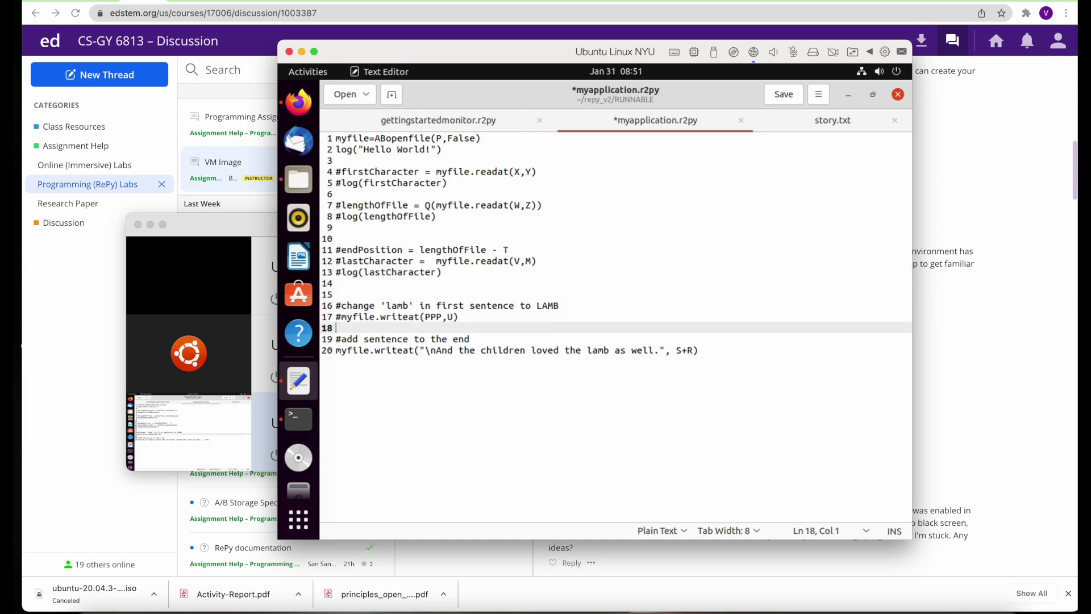
text(#)
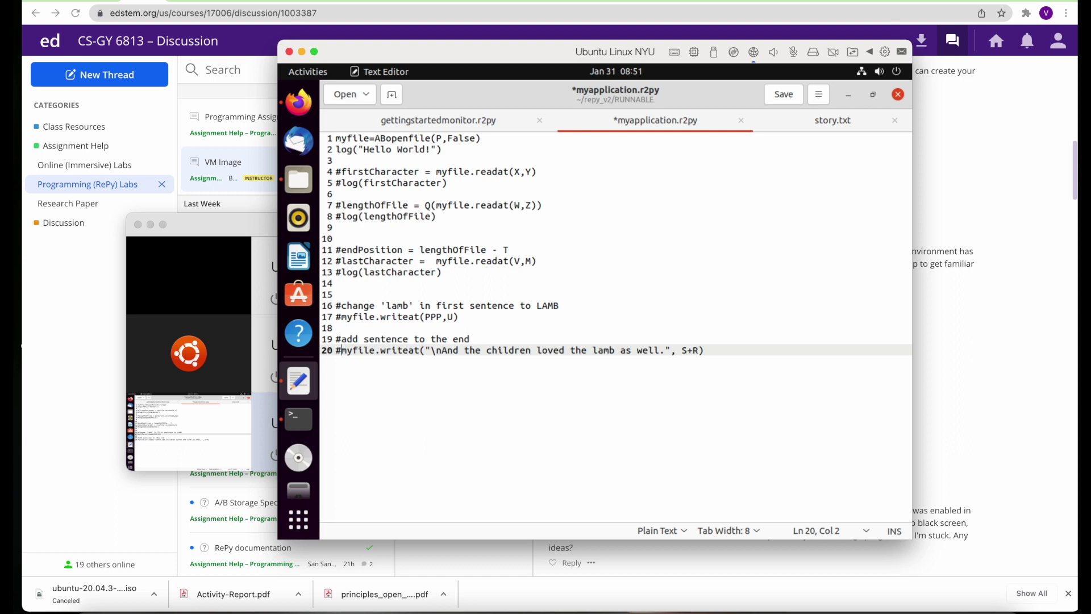
Save myapplication.r2py, rerun repy, and trace the 'P' NameError to line 1
click(782, 98)
click(295, 425)
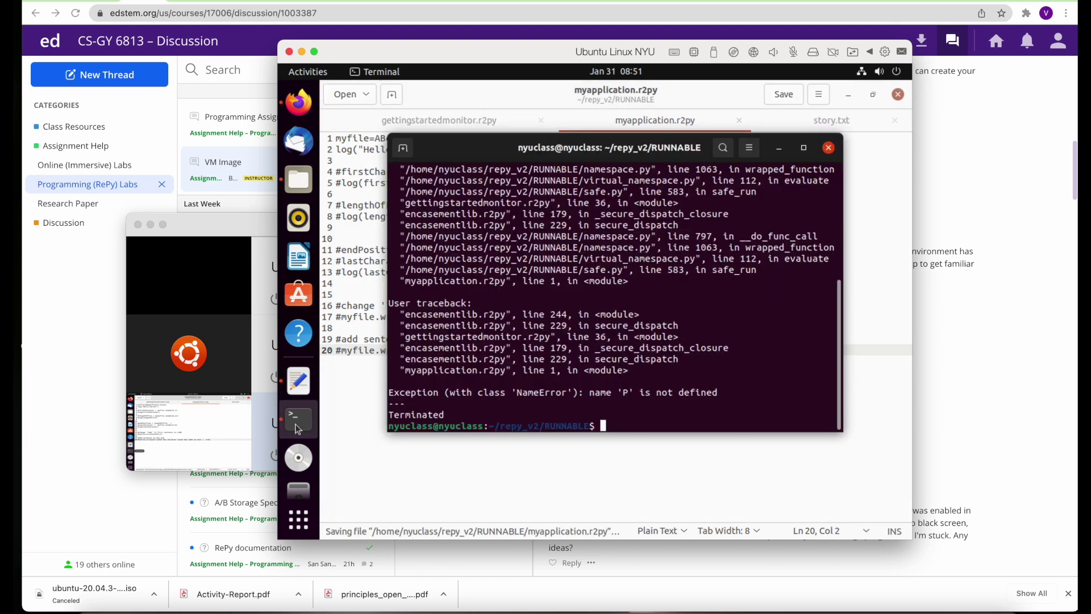
key(Up)
key(Return)
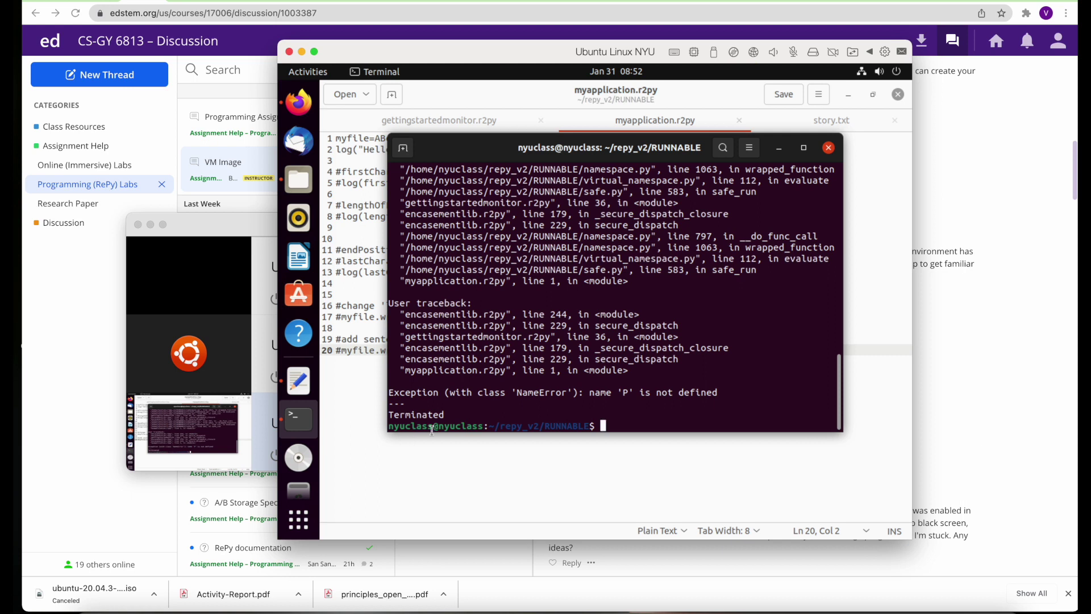
scroll(538, 370, up, 4)
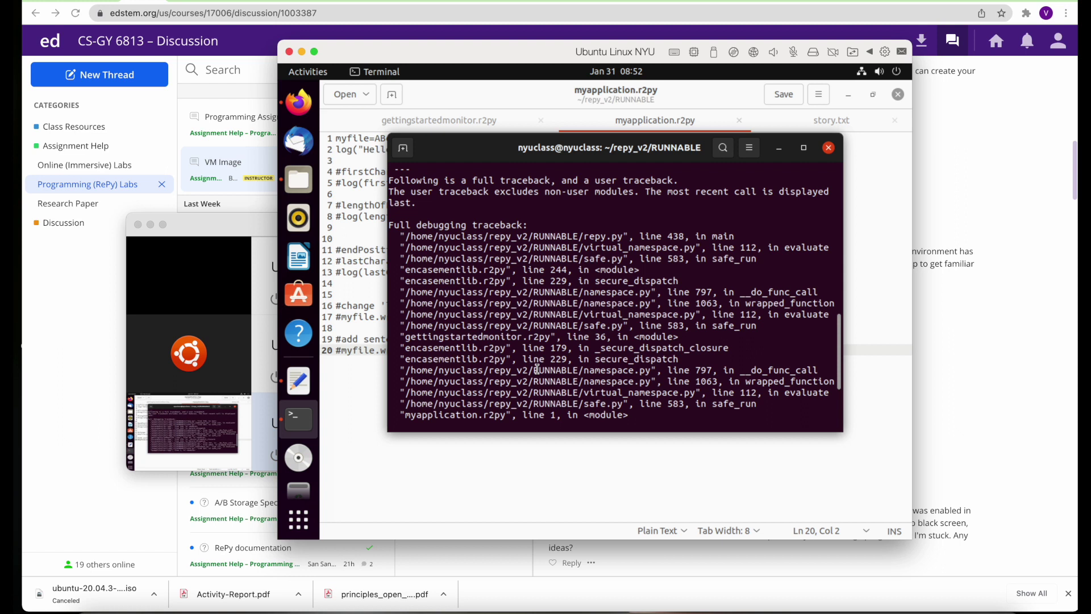
scroll(538, 370, down, 4)
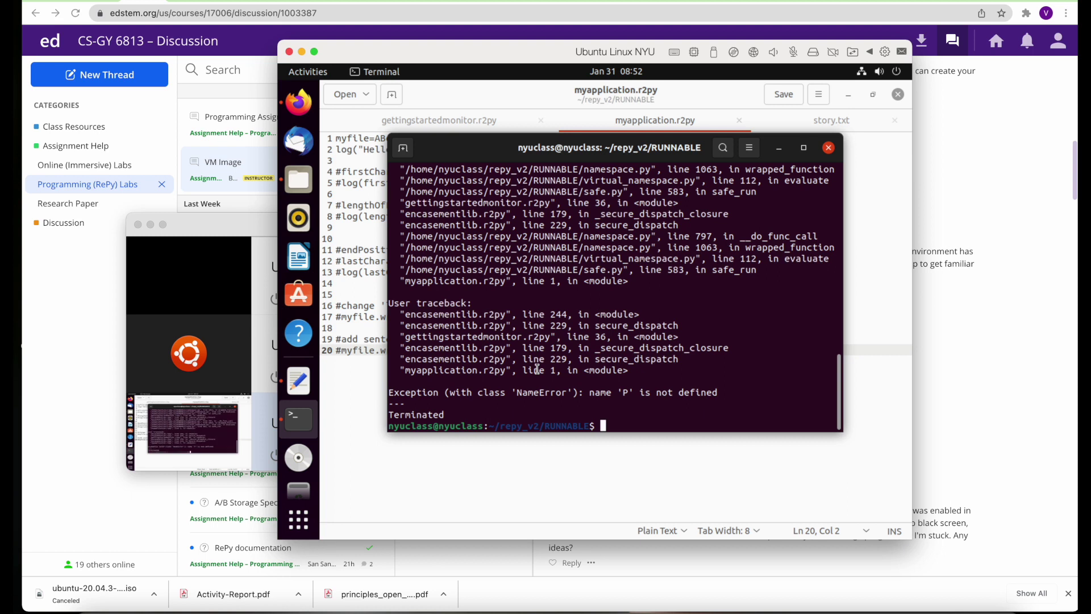
click(371, 248)
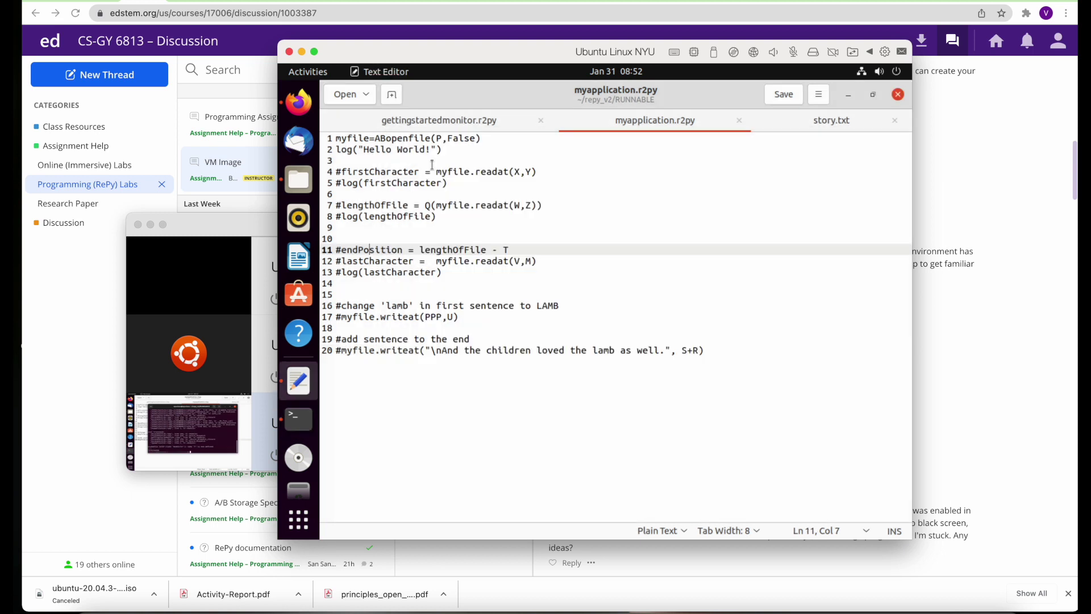
Change line 1 to myfile=ABopenfile("story.txt",False) and save the file
click(441, 138)
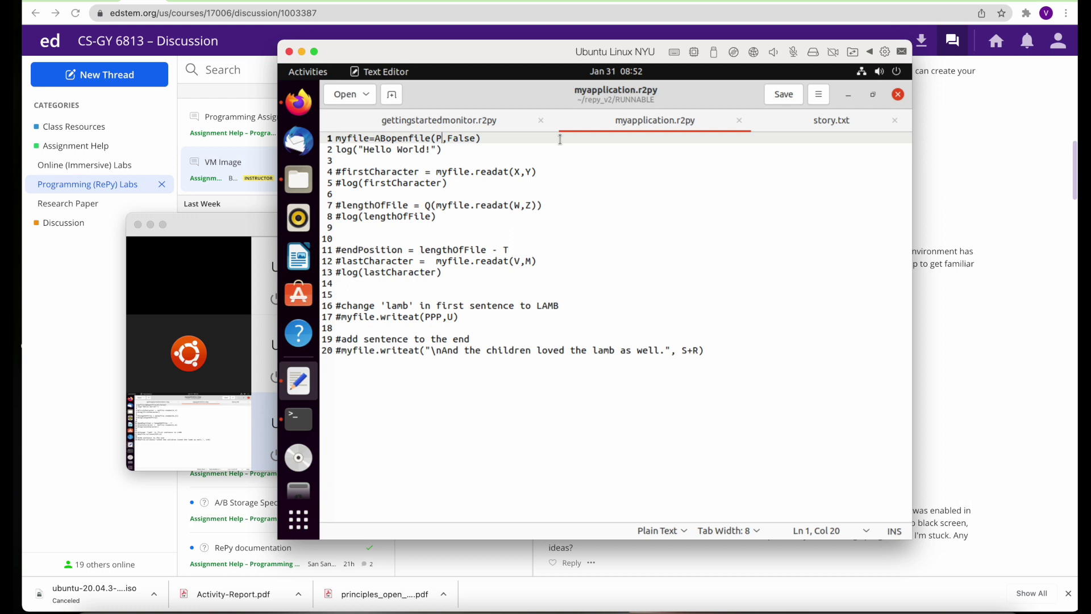
key(BackSpace)
text(stro)
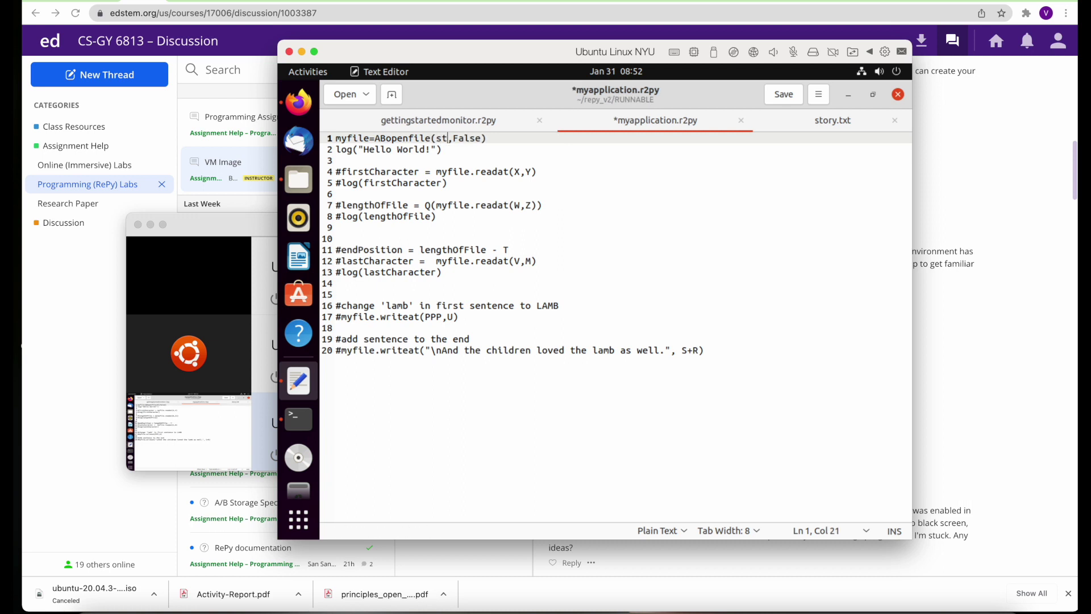
text(ty.te)
key(BackSpace)
key(BackSpace)
key(BackSpace)
key(BackSpace)
key(BackSpace)
key(BackSpace)
key(BackSpace)
text(ory.txt")
click(436, 138)
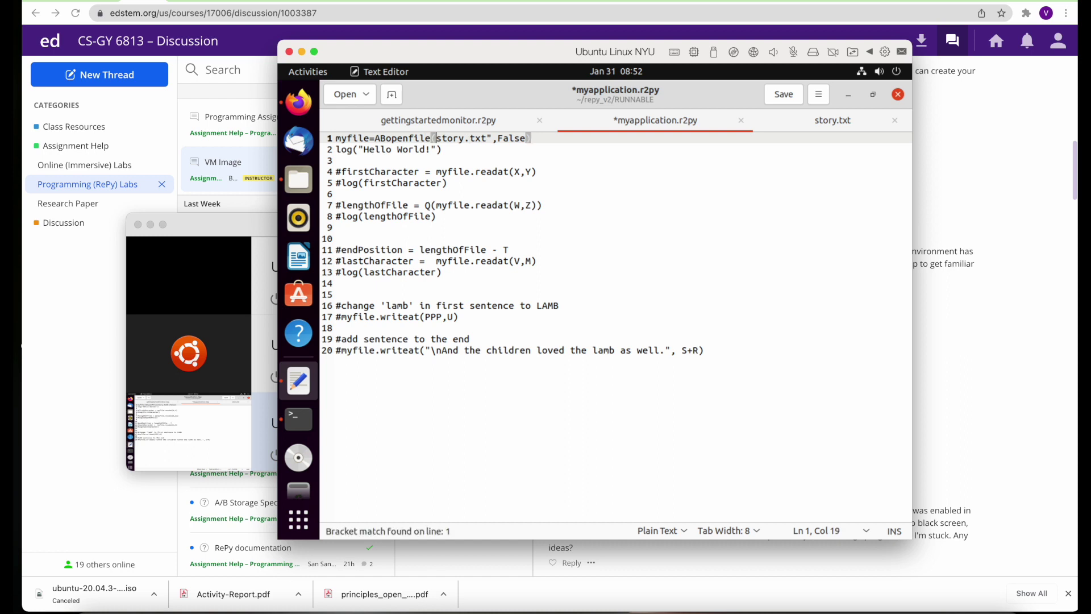
text(")
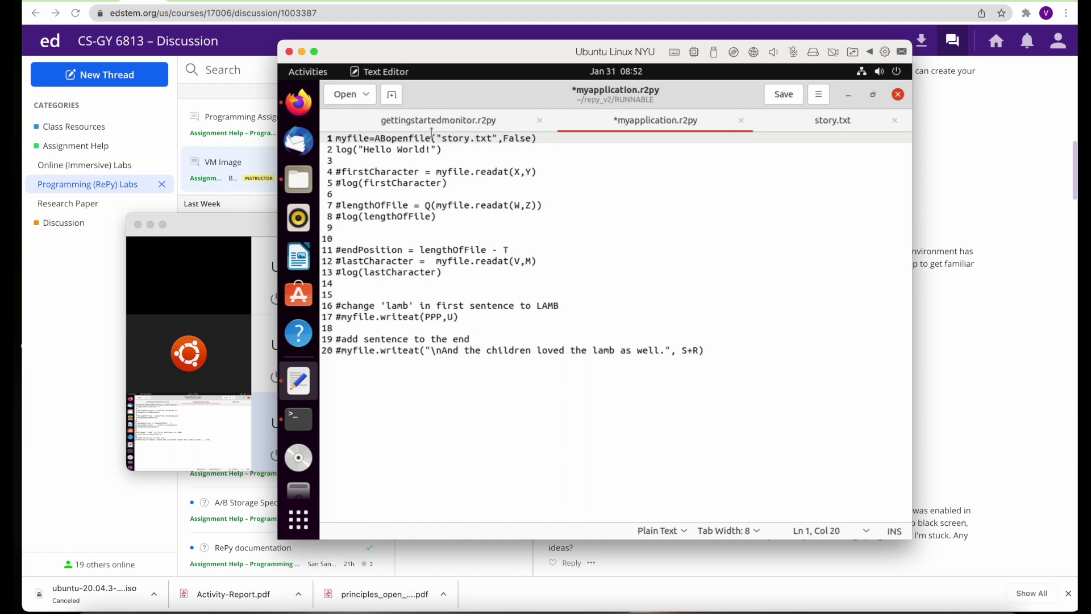
click(784, 94)
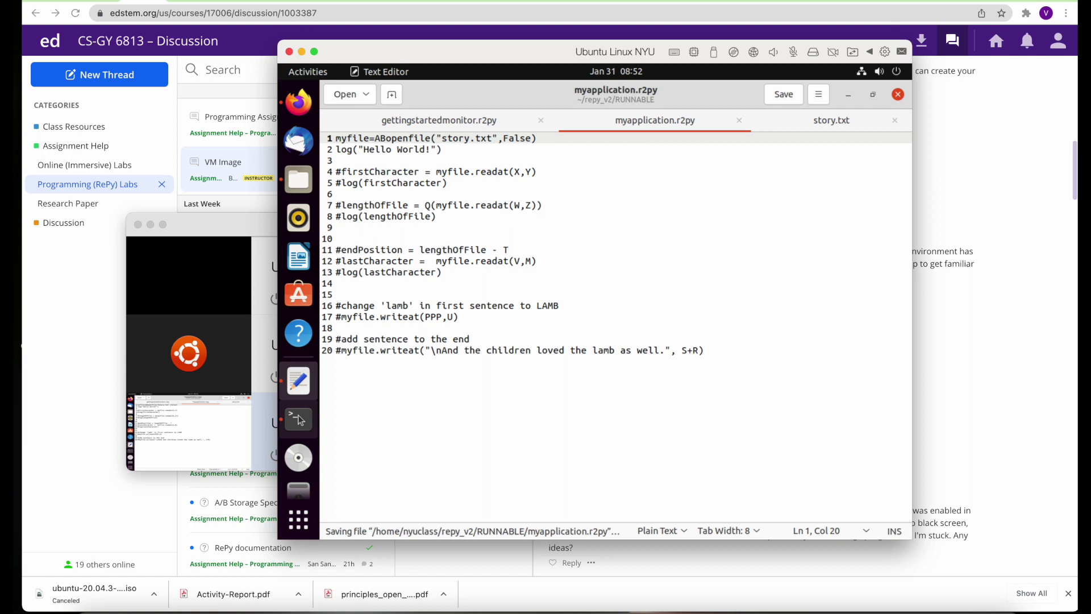
Rerun the repy command so it prints Hello World!, then type HAPPY CODING !!! at the prompt
click(300, 419)
key(Up)
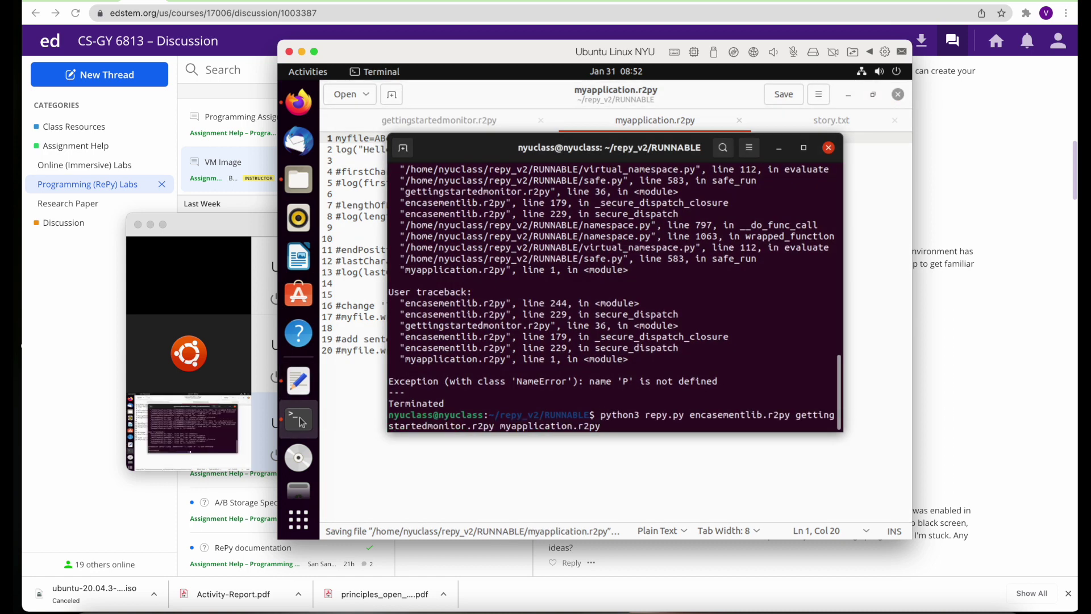
key(Return)
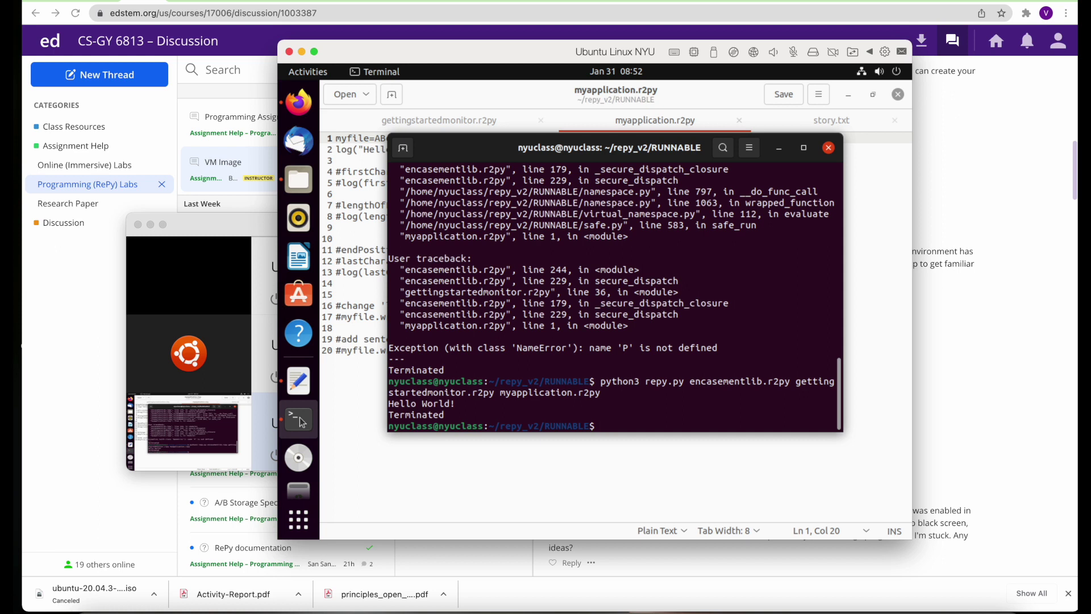
text(HAPPY CODING !!!)
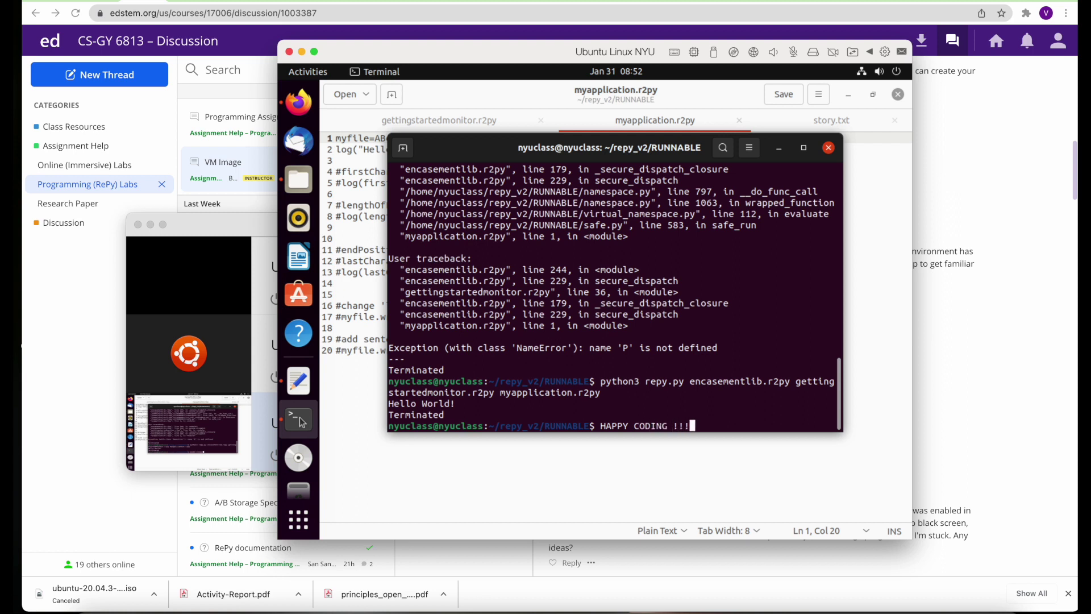